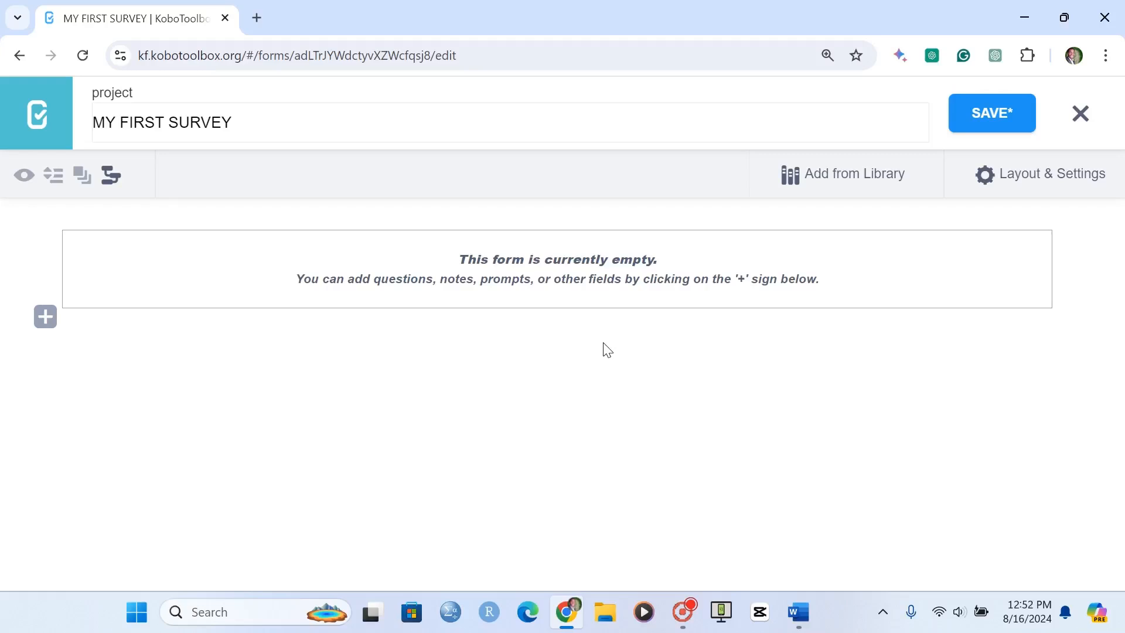
Add a Number question reading "1. How old is the respondent?" to the empty form
click(45, 316)
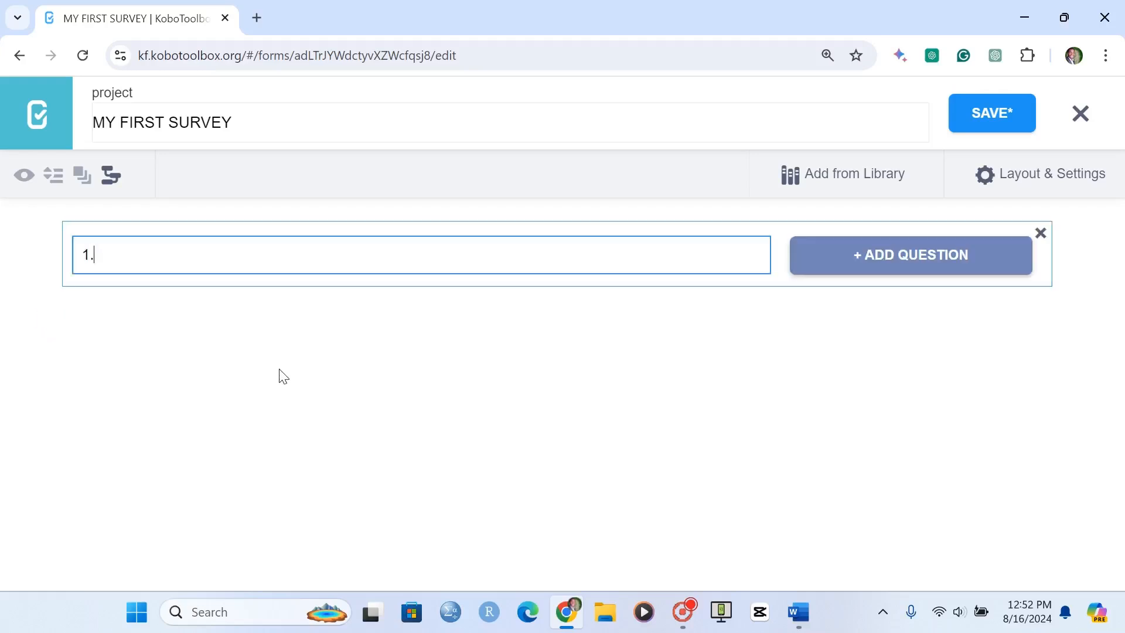
text(How old is the resp)
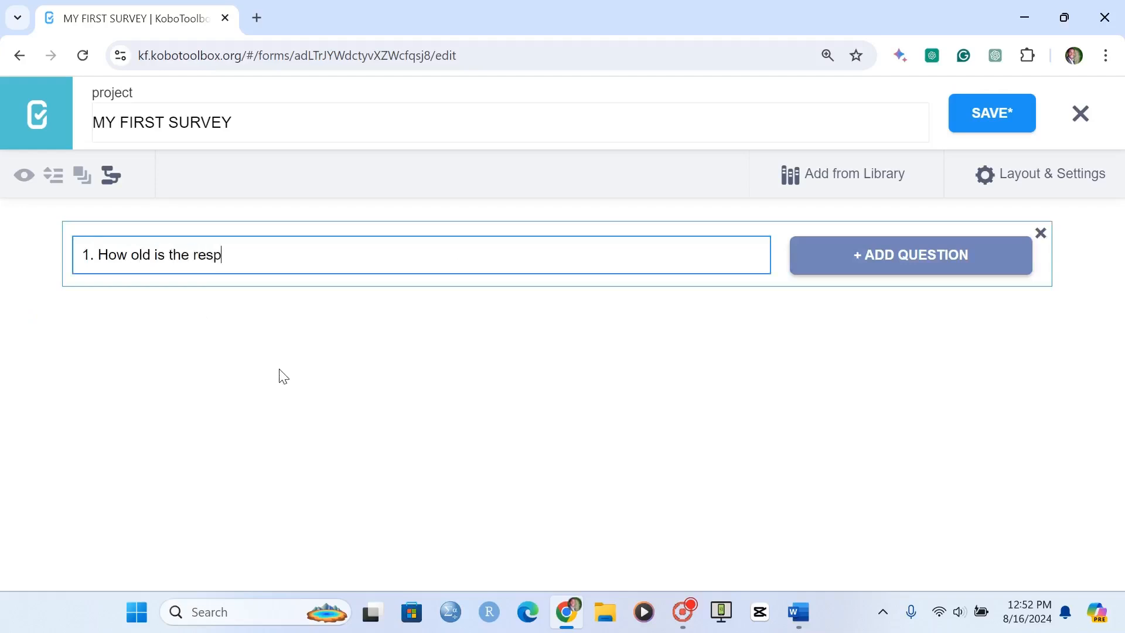
text(ondent?)
click(913, 265)
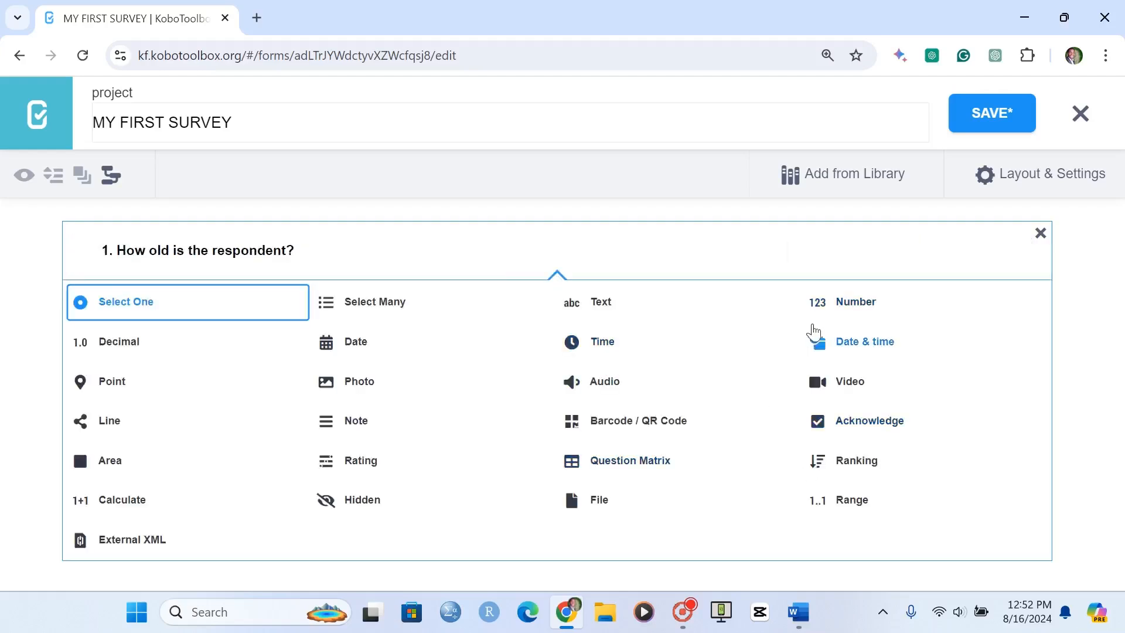
click(828, 307)
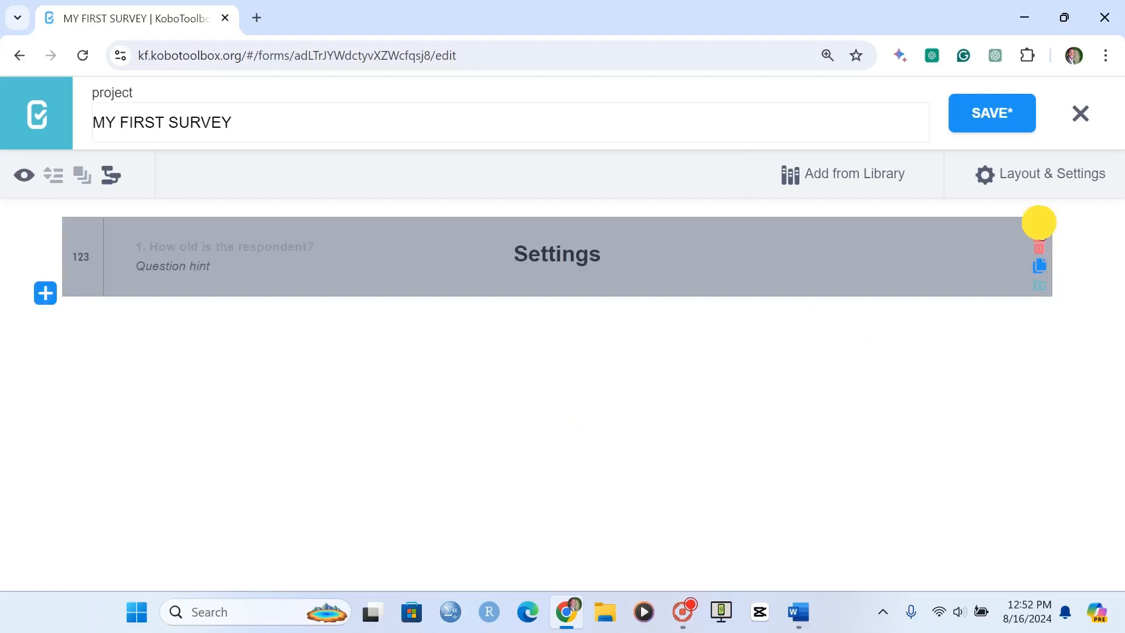
Make a response to the age question mandatory and close its settings
click(1040, 228)
click(551, 426)
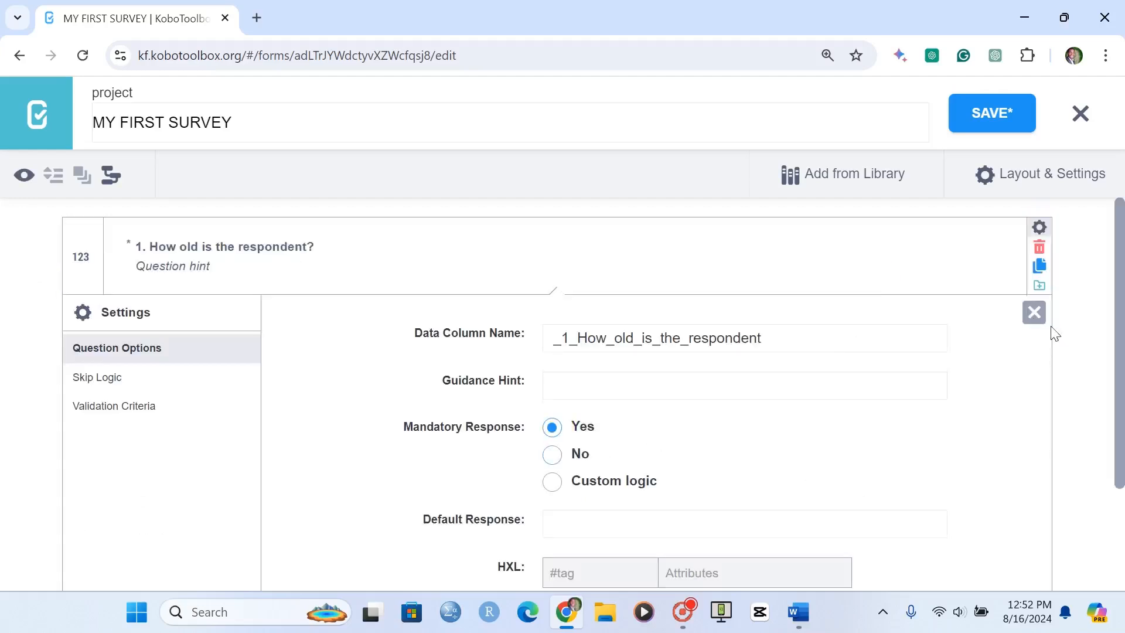
click(1033, 312)
Set the age question's hint to "The respondent should be 18 years old and above"
click(186, 268)
text(The respondent s)
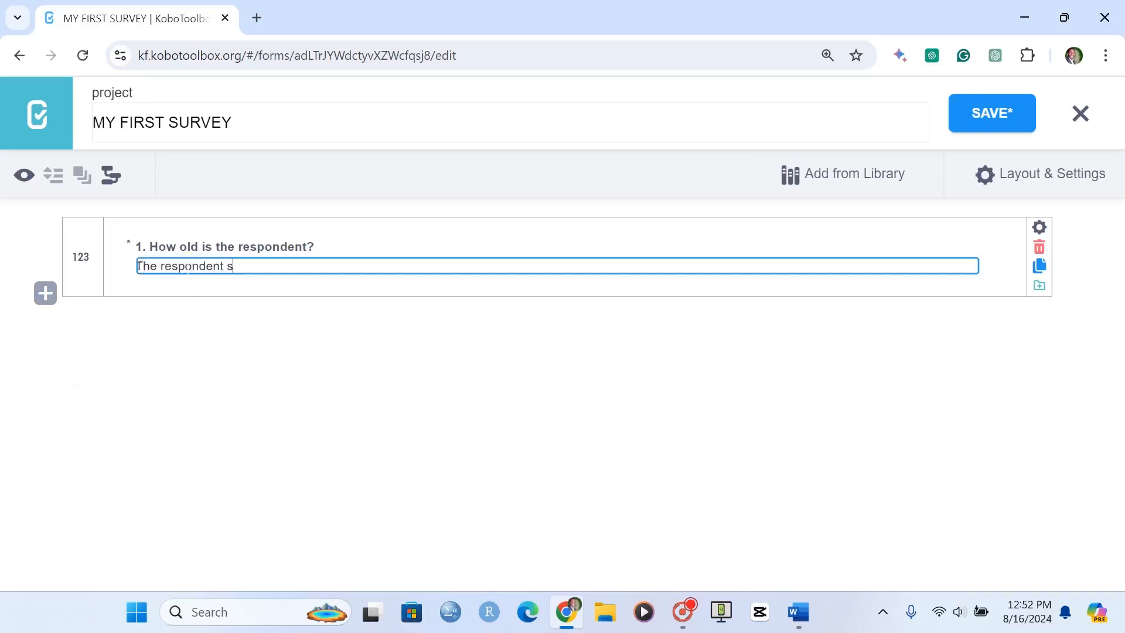
text(hould be 18 years old a)
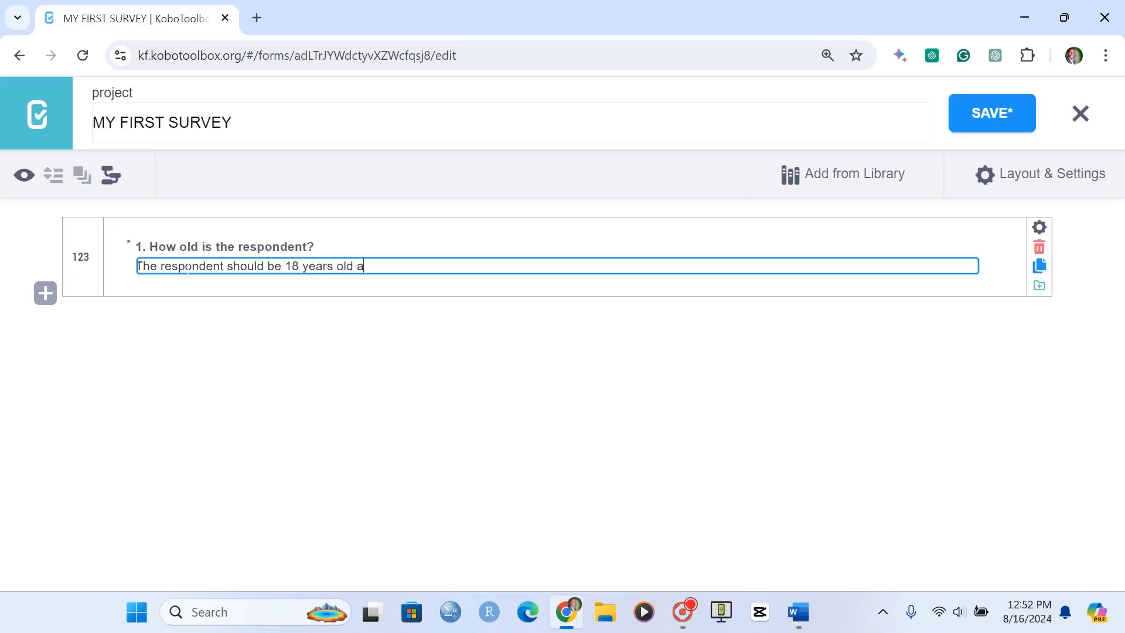
text(nd above)
key(Return)
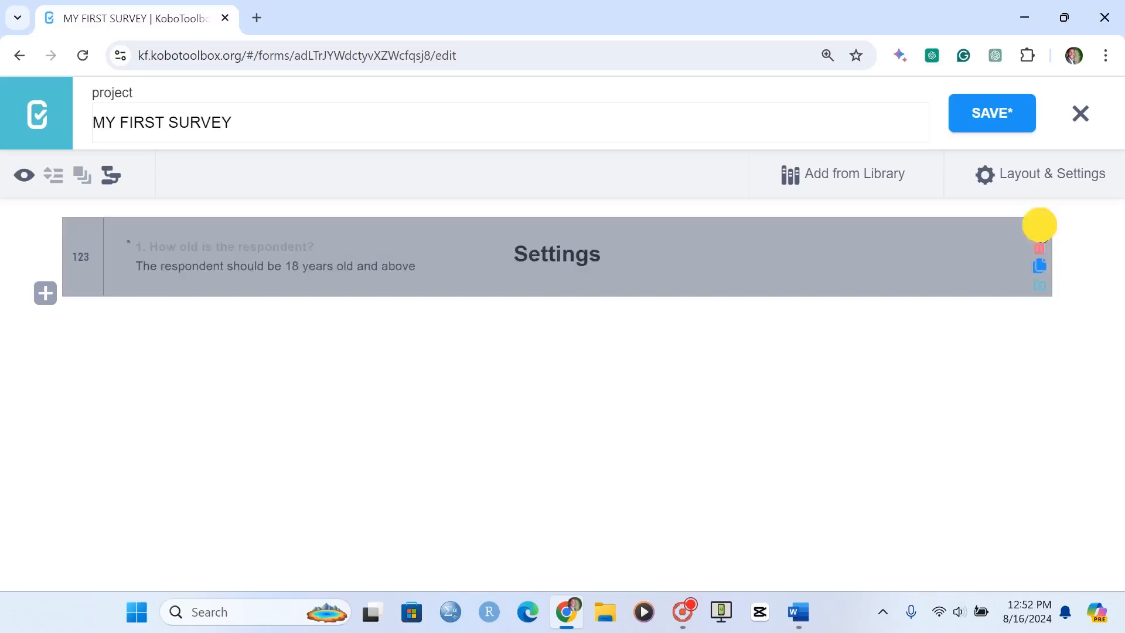
Add a validation condition to the age question requiring a response greater than or equal to 18
click(1039, 228)
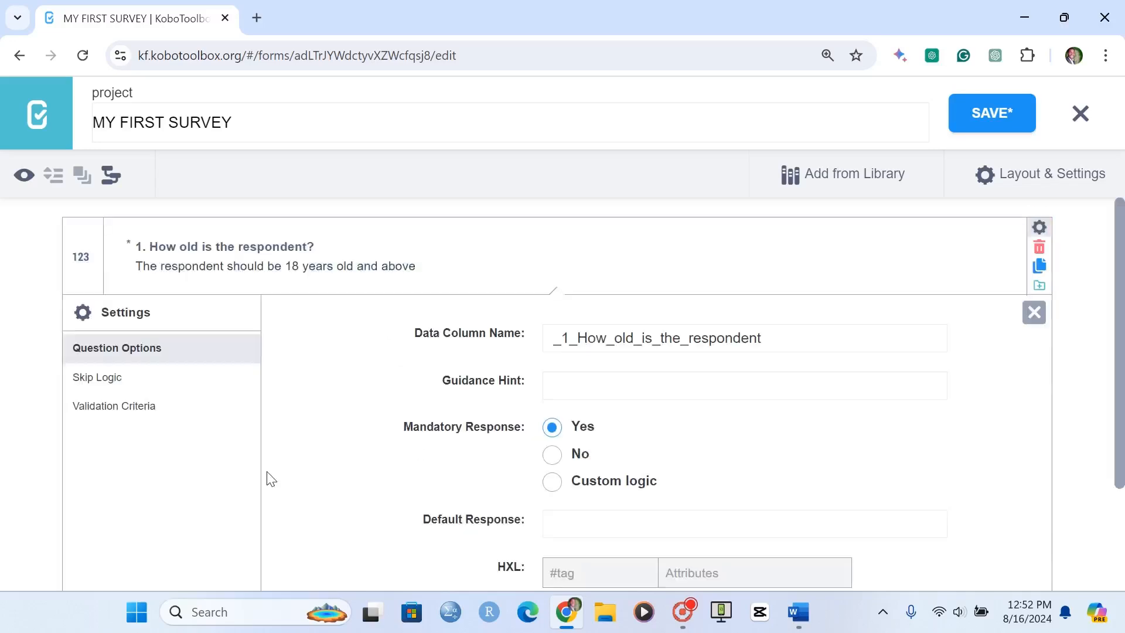
click(114, 406)
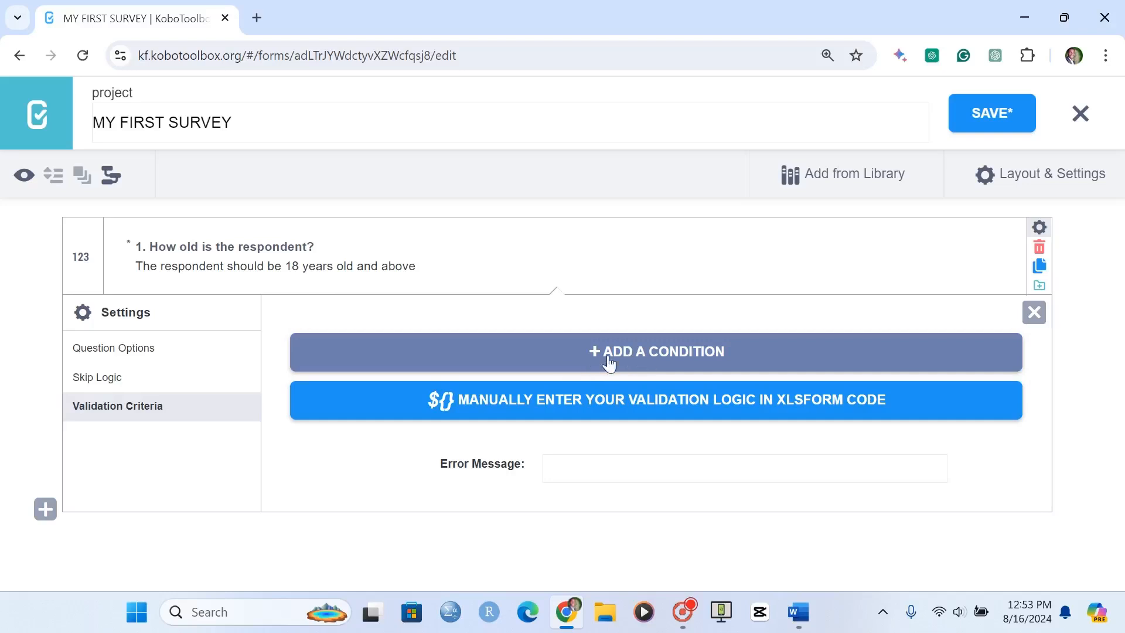
click(642, 355)
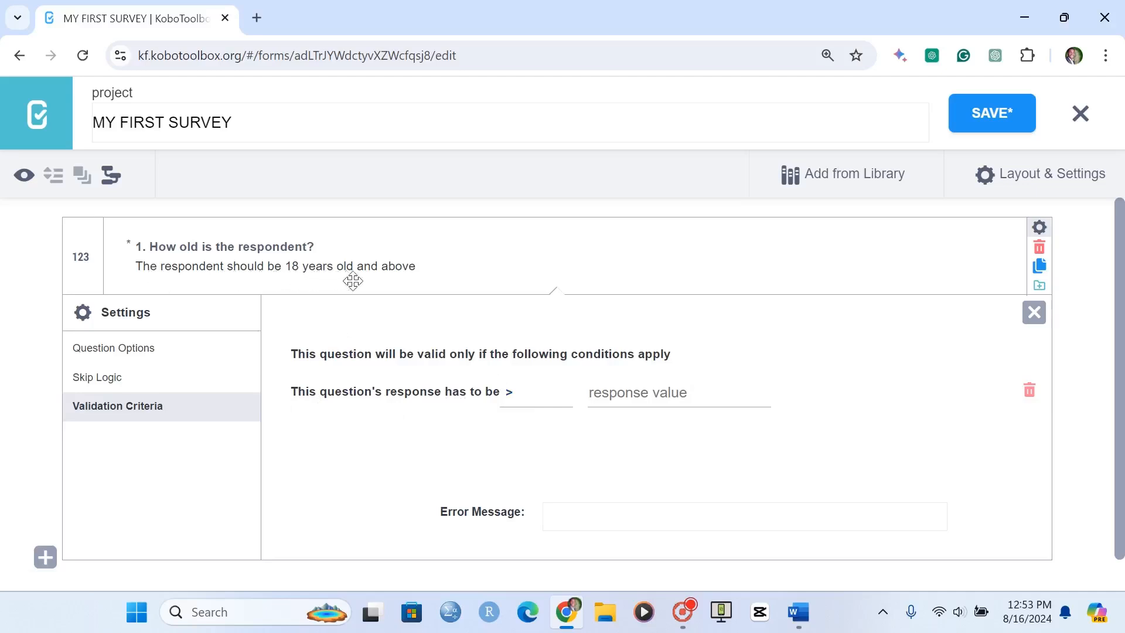
click(513, 391)
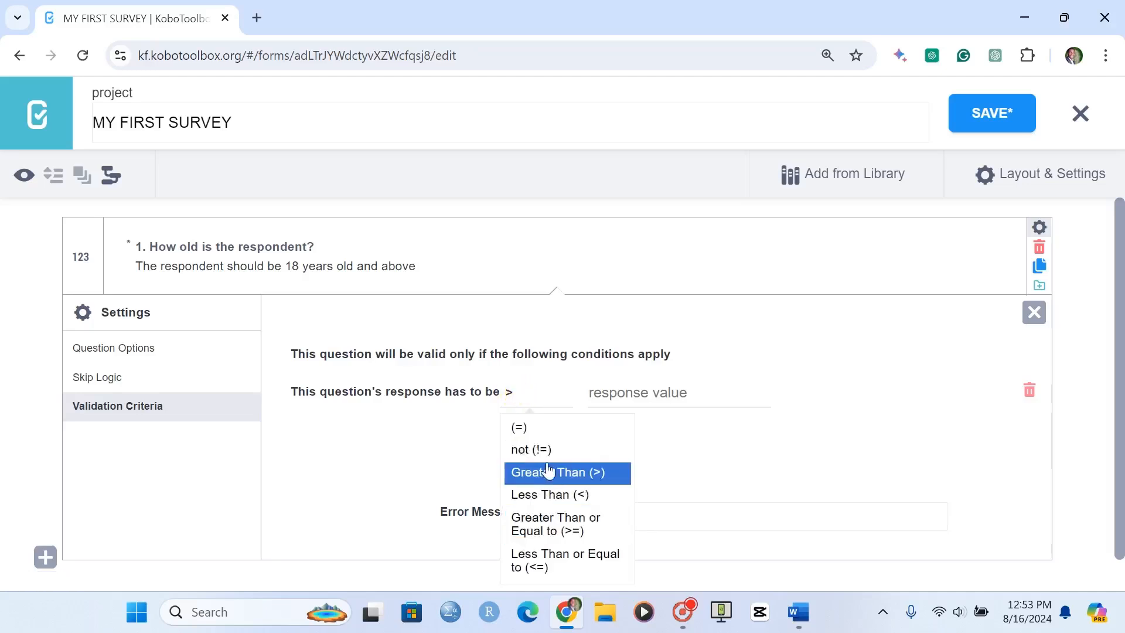
click(534, 526)
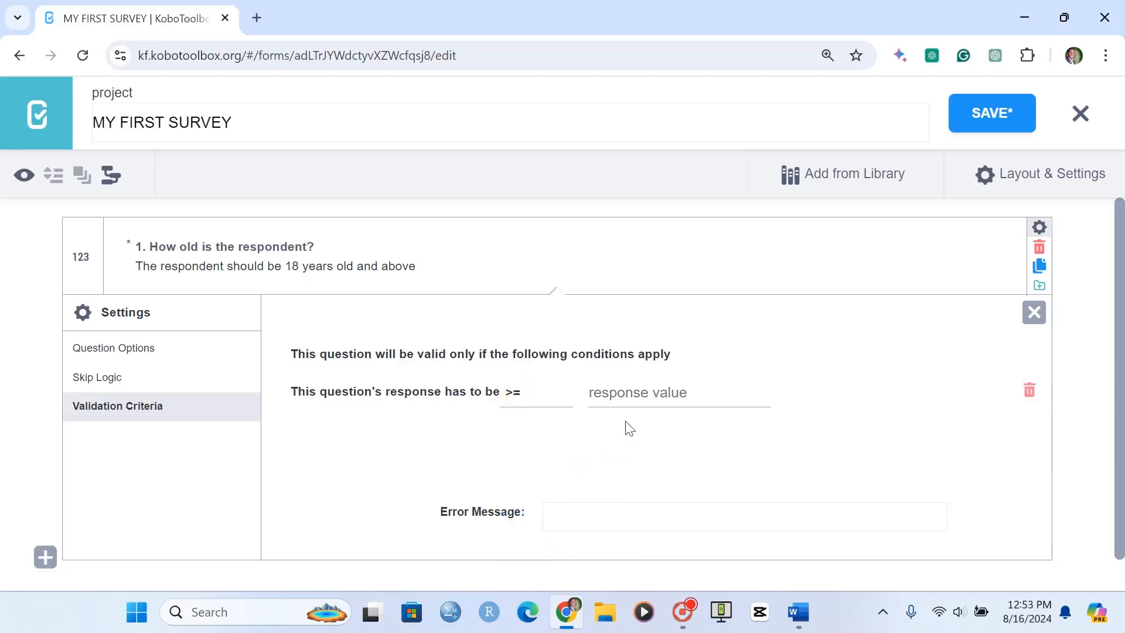
click(622, 393)
text(1)
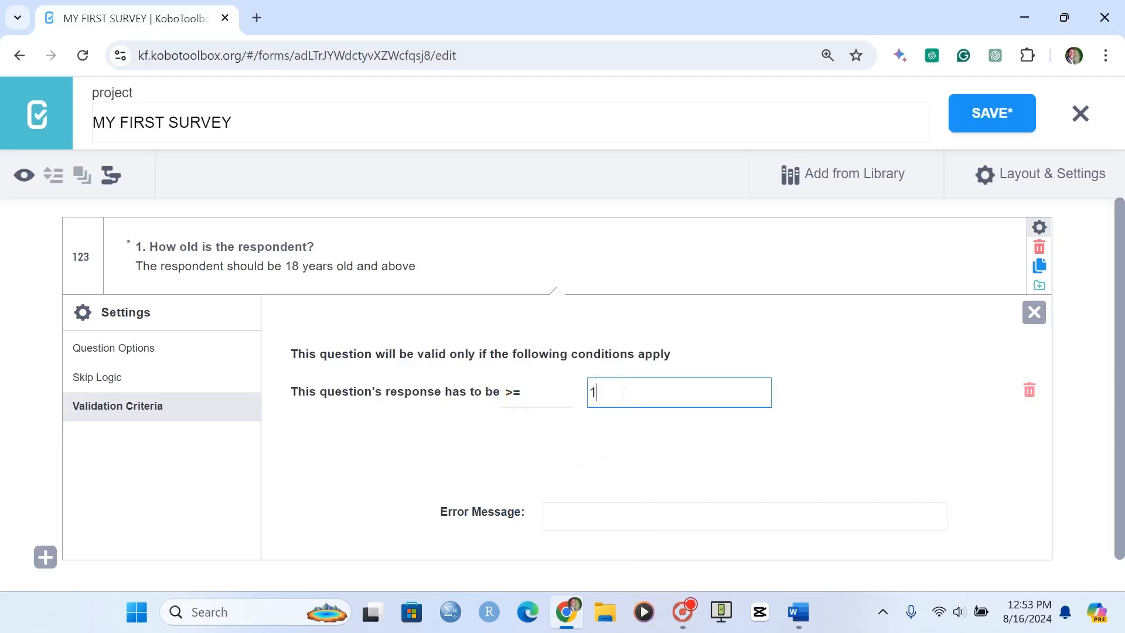
text(8)
click(694, 346)
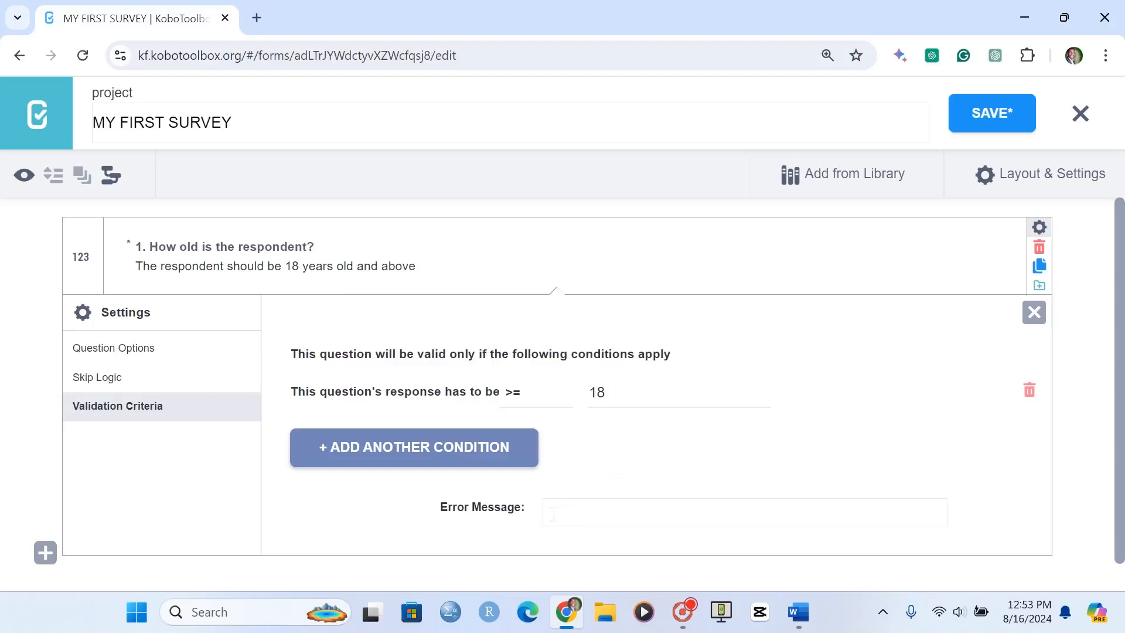
Set the age question's validation error message to "Please enter a valid age" and close its settings
click(566, 513)
text(Pl)
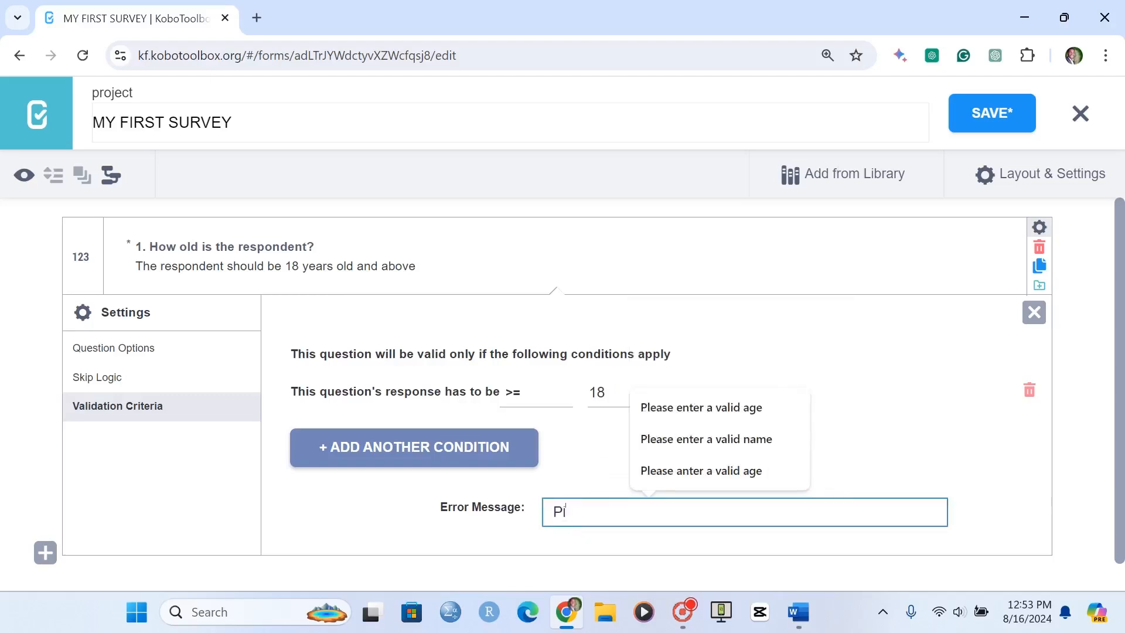
text(ease ente)
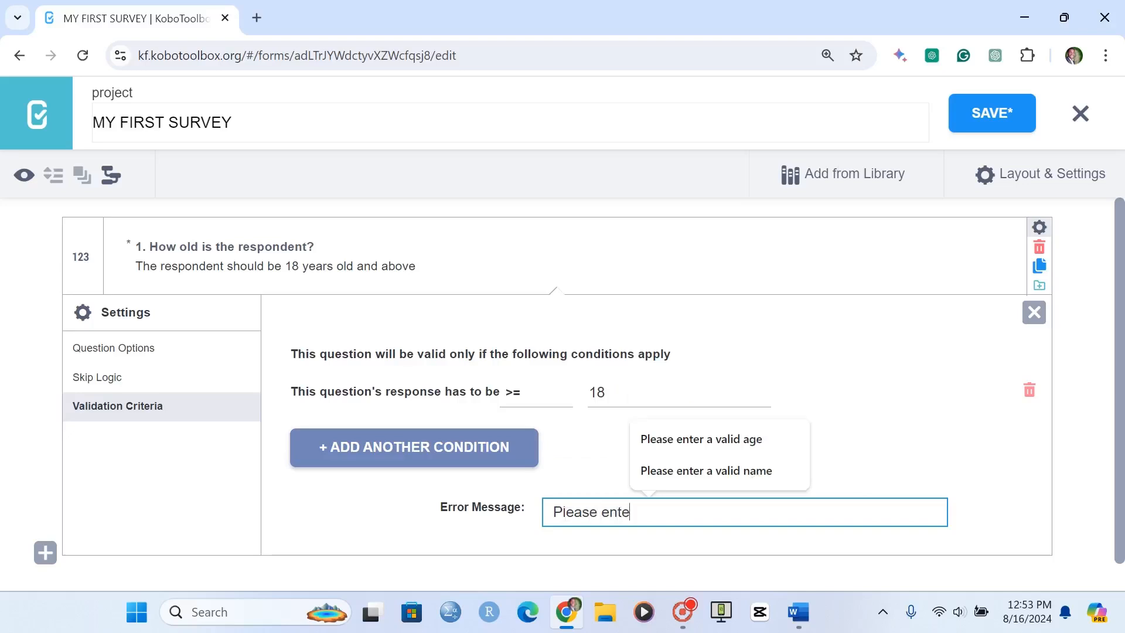
text(r a valid age)
key(Tab)
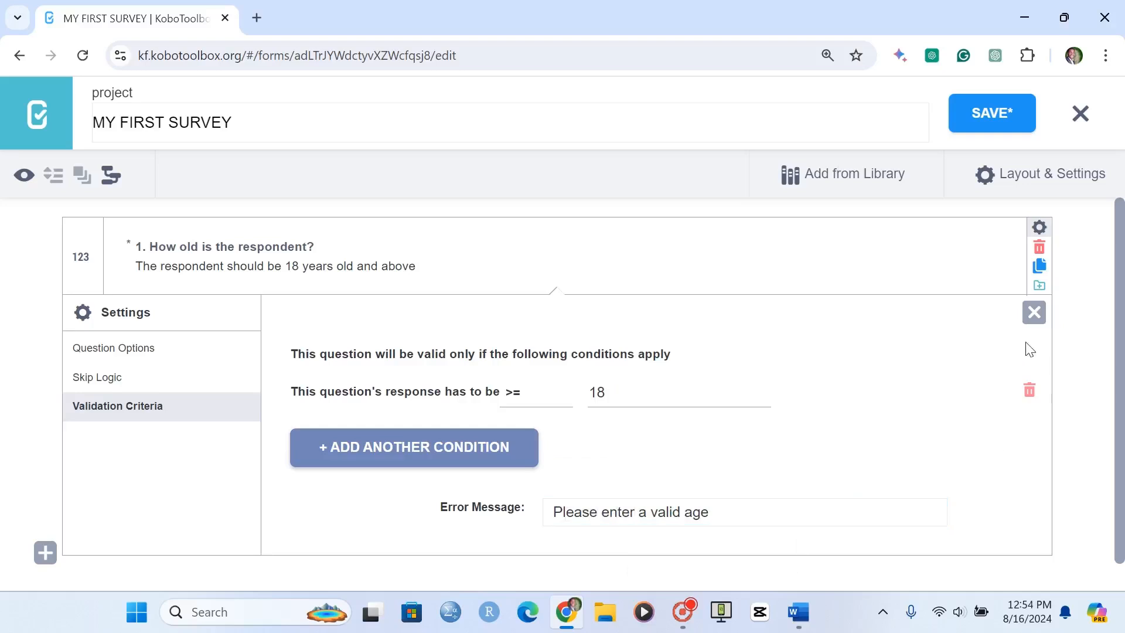
click(1032, 319)
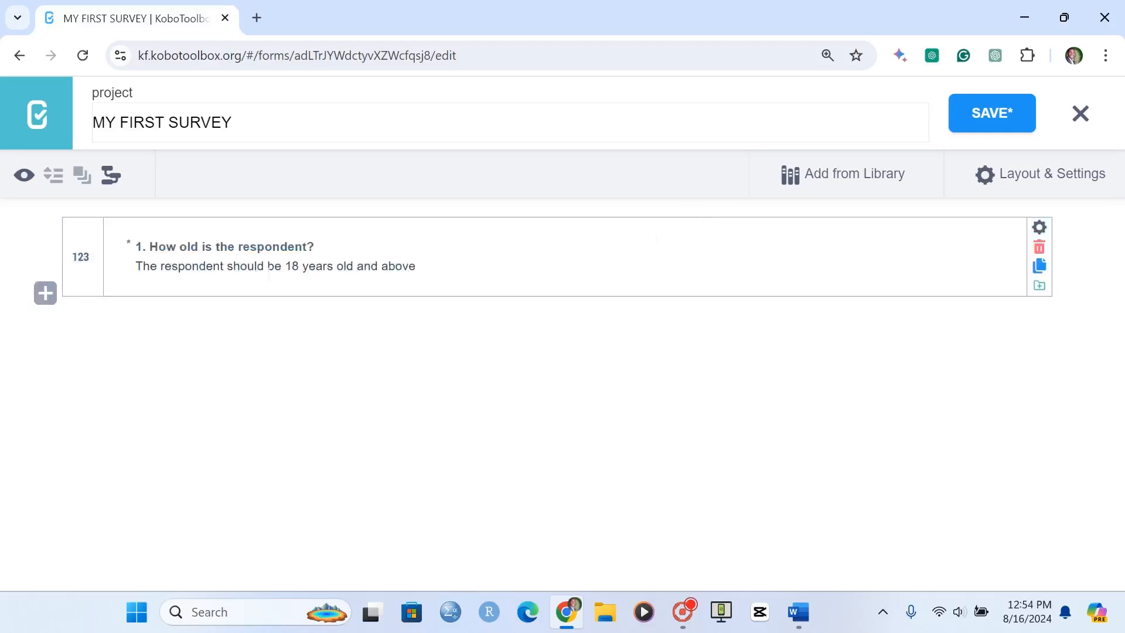
Preview the form, test the age question with 16, 19, 18 and 200, and close the preview
click(25, 177)
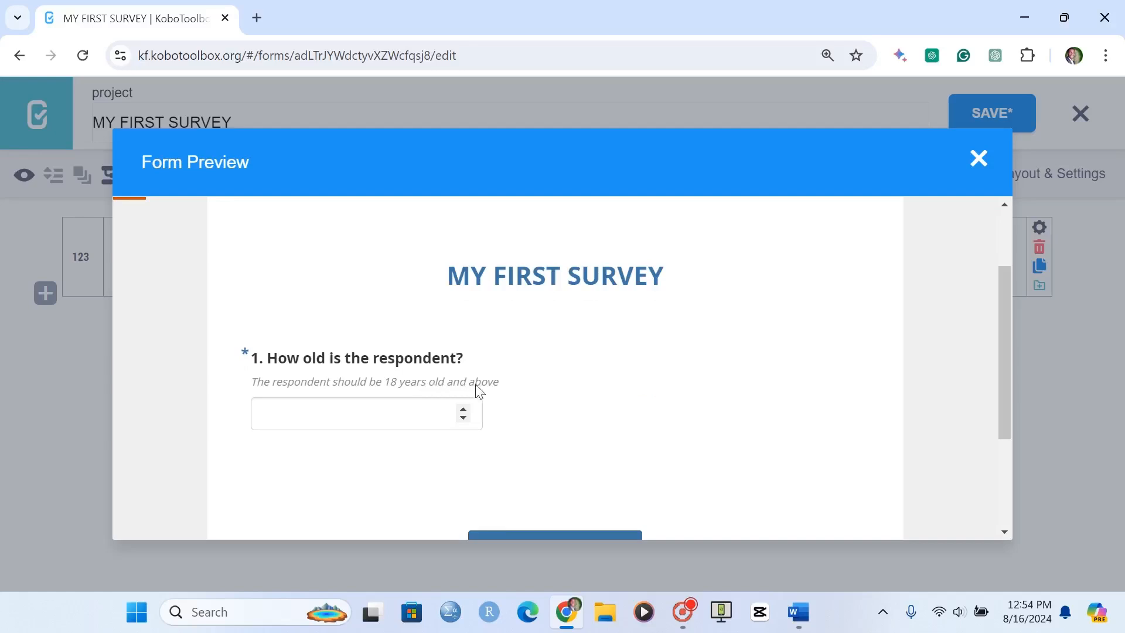
click(309, 413)
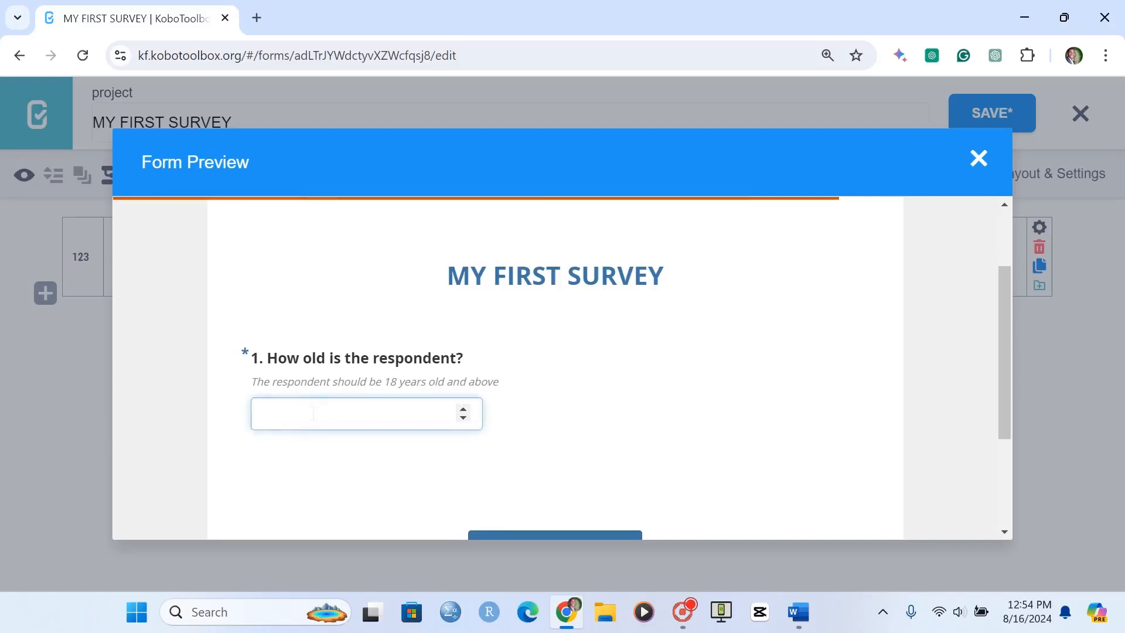
text(16)
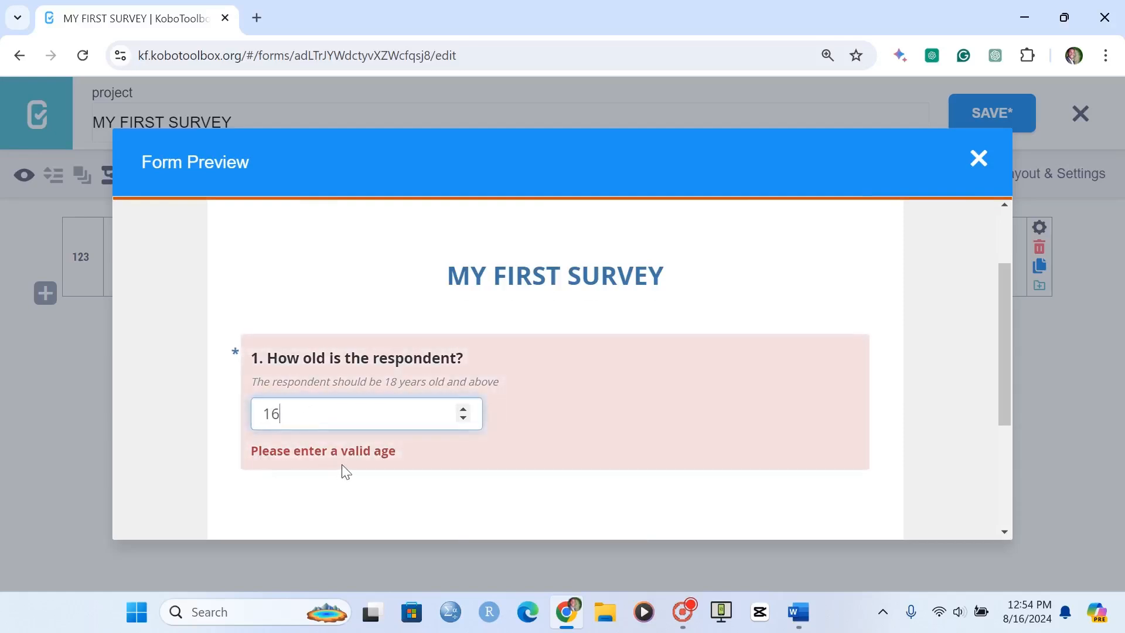
click(293, 414)
drag(293, 414, 199, 410)
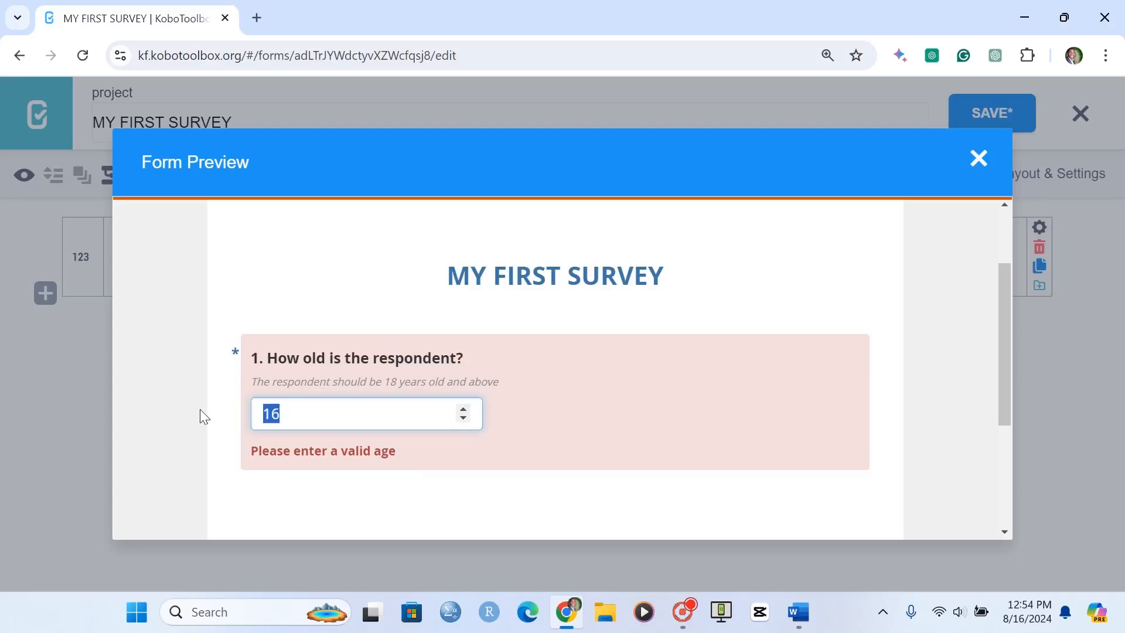
text(19)
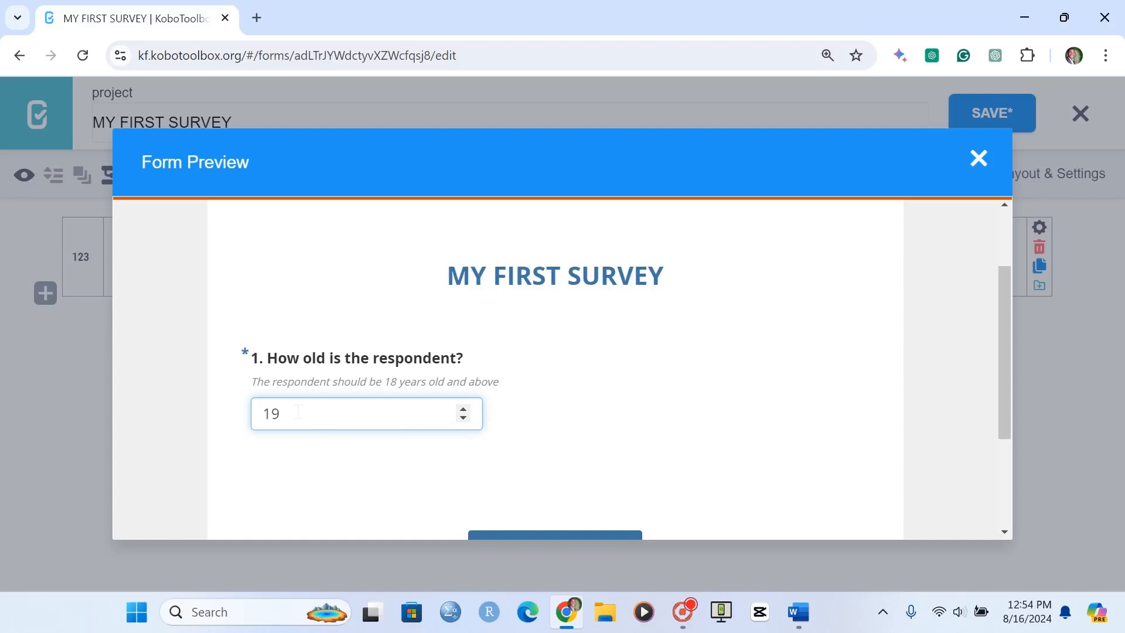
key(BackSpace)
text(8)
drag(293, 415, 222, 410)
text(200)
click(973, 157)
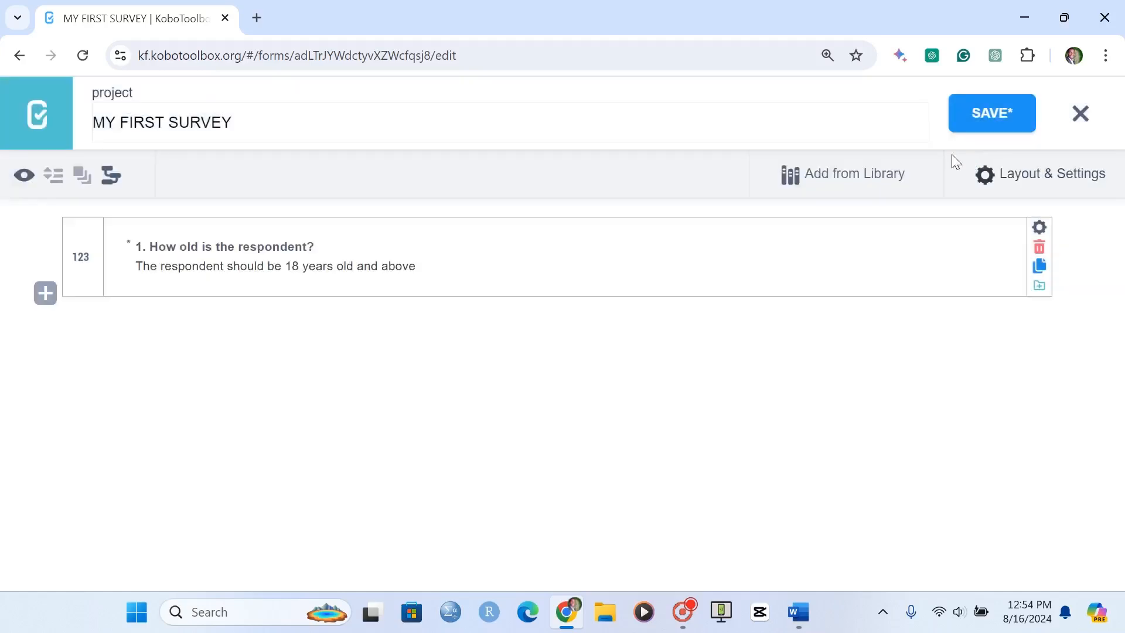
Add a second validation condition to the age question using the Less Than or Equal to (<=) operator
click(1039, 227)
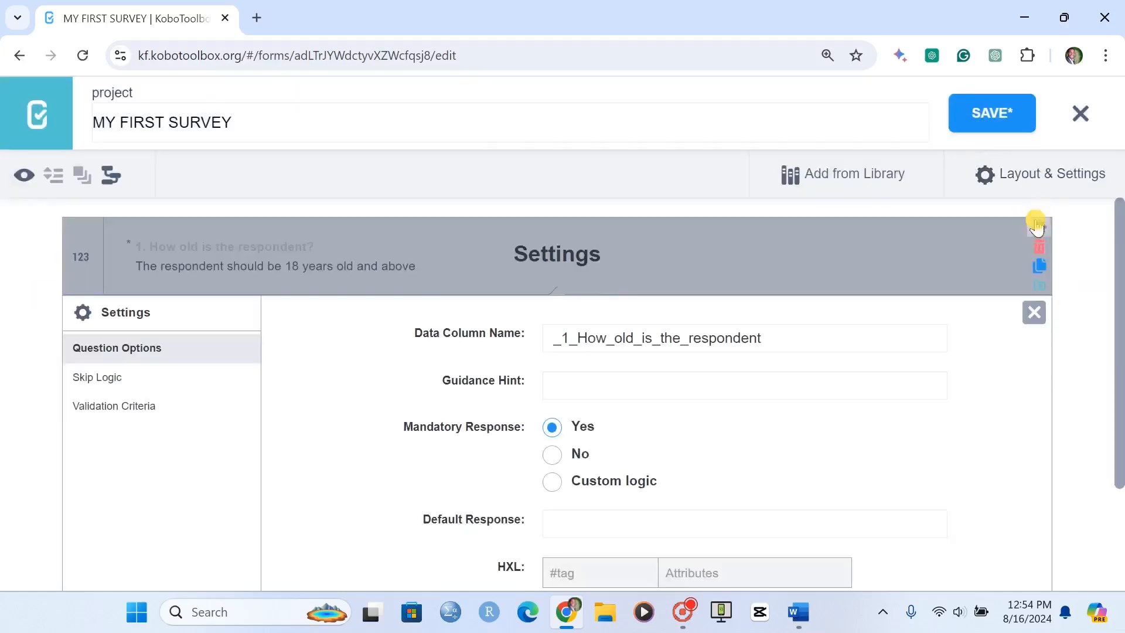
click(123, 418)
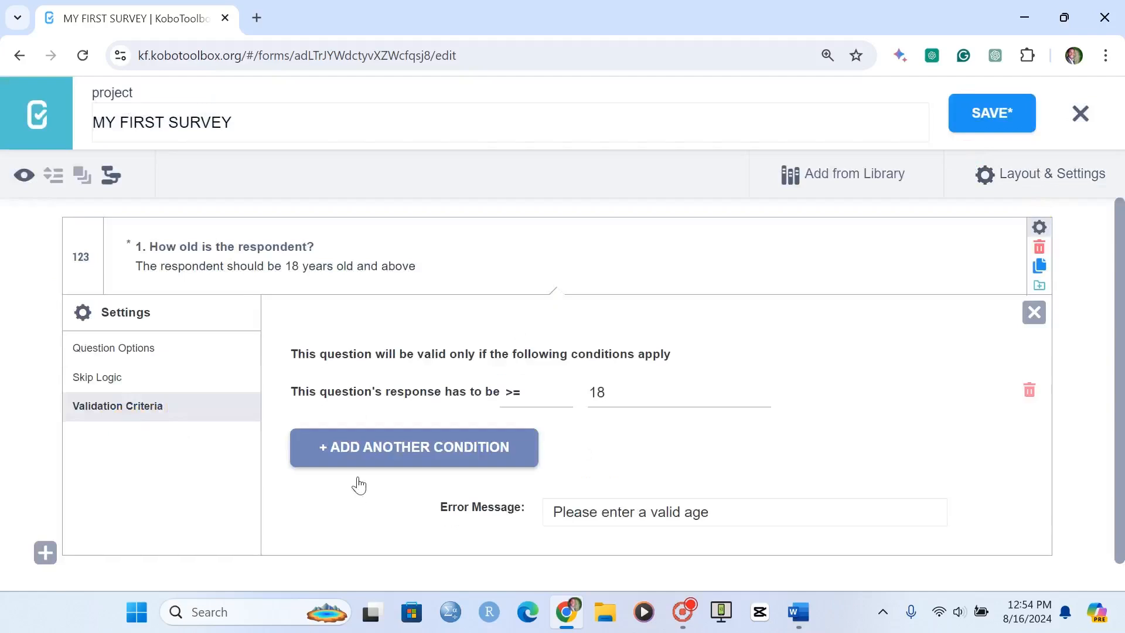
click(429, 454)
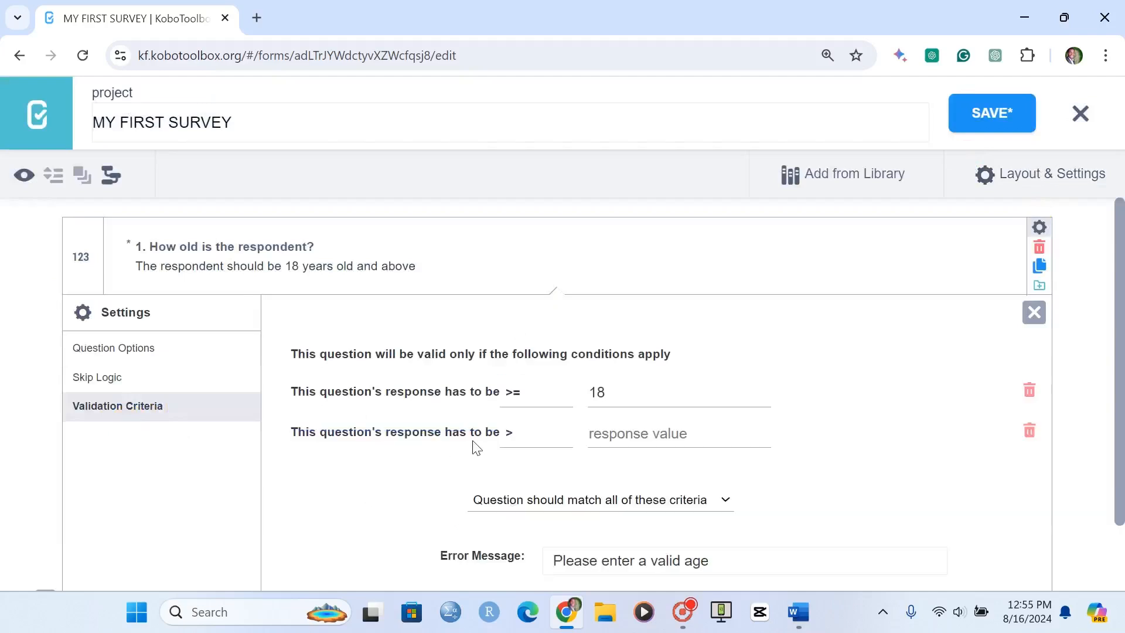
click(520, 435)
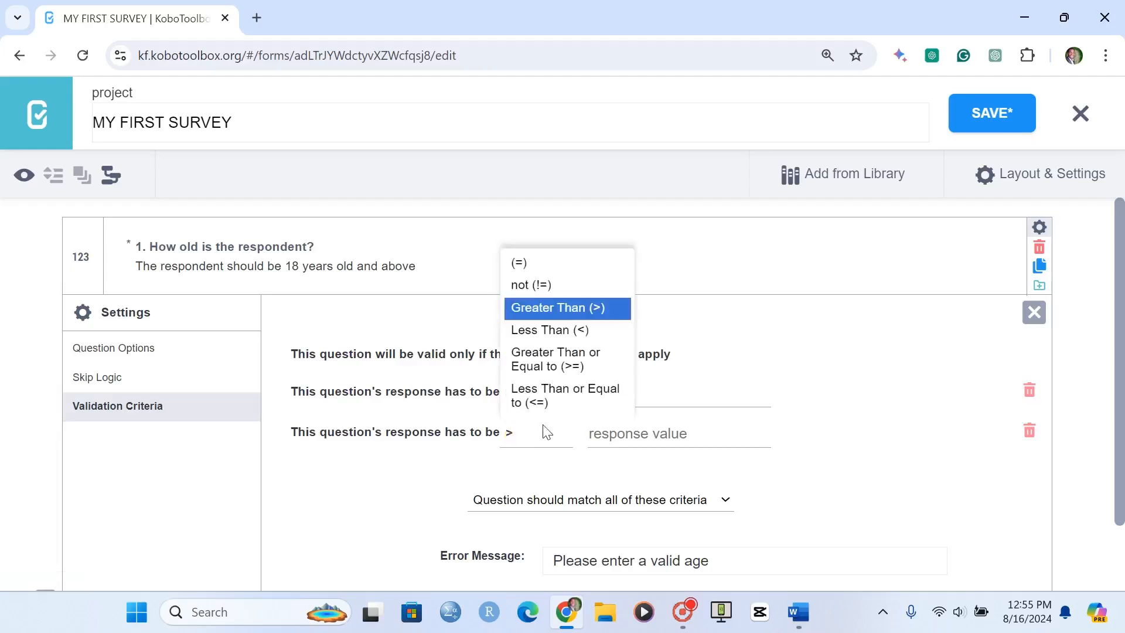
click(550, 410)
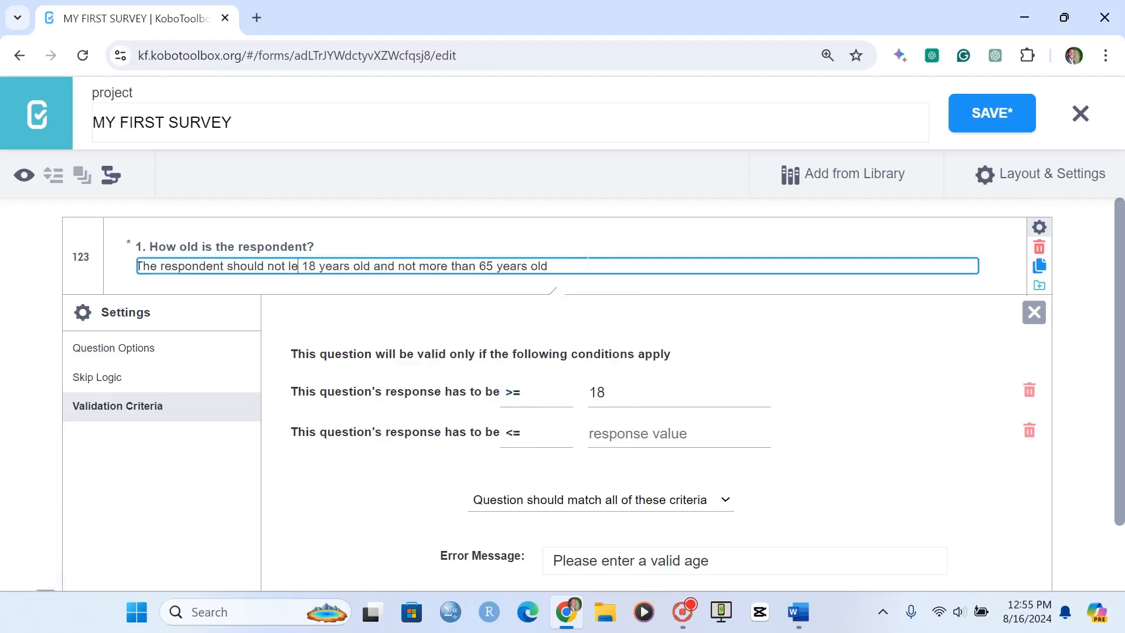
Replace the age question's hint with "The respondent should be between 18 and 65 years old"
drag(588, 265, 61, 250)
text(The respondent)
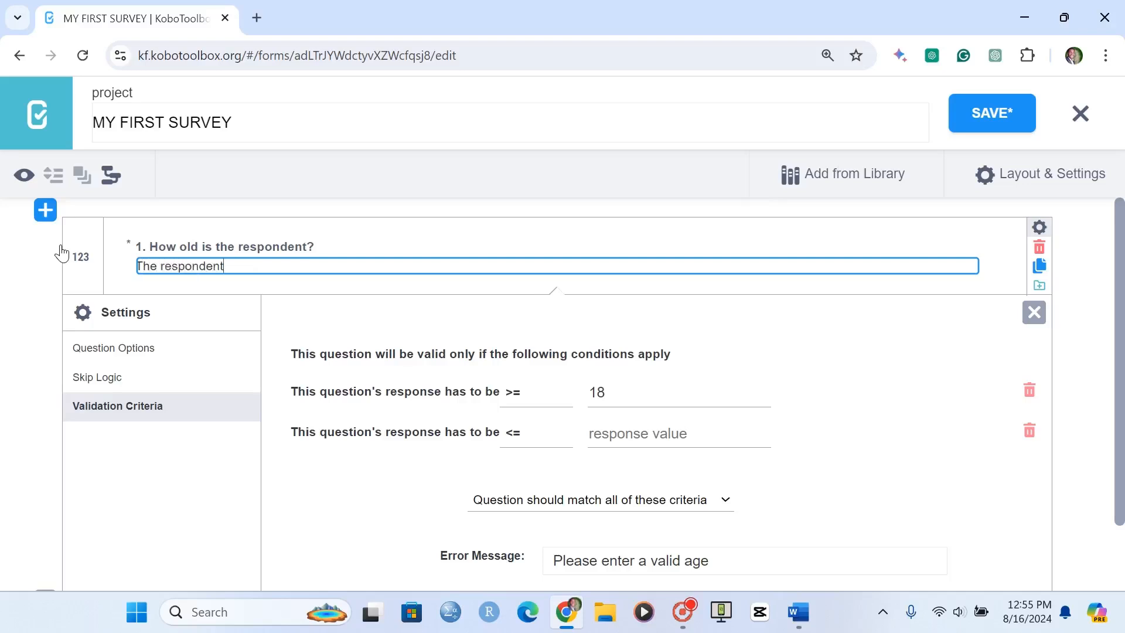
text( should be between 18)
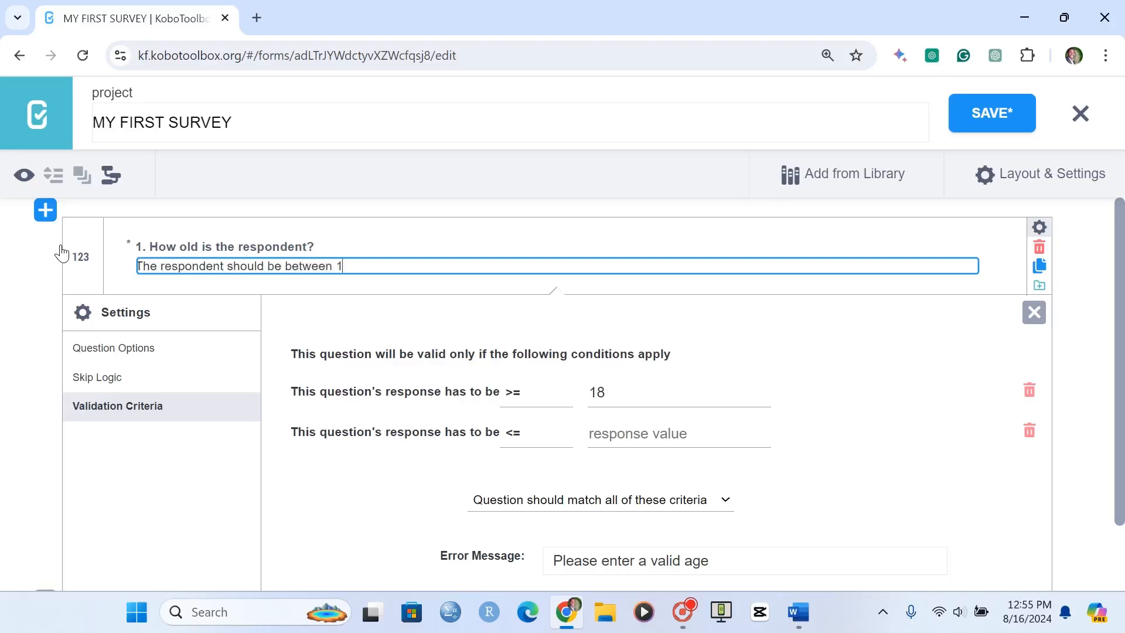
text(nd 65 years old)
key(Return)
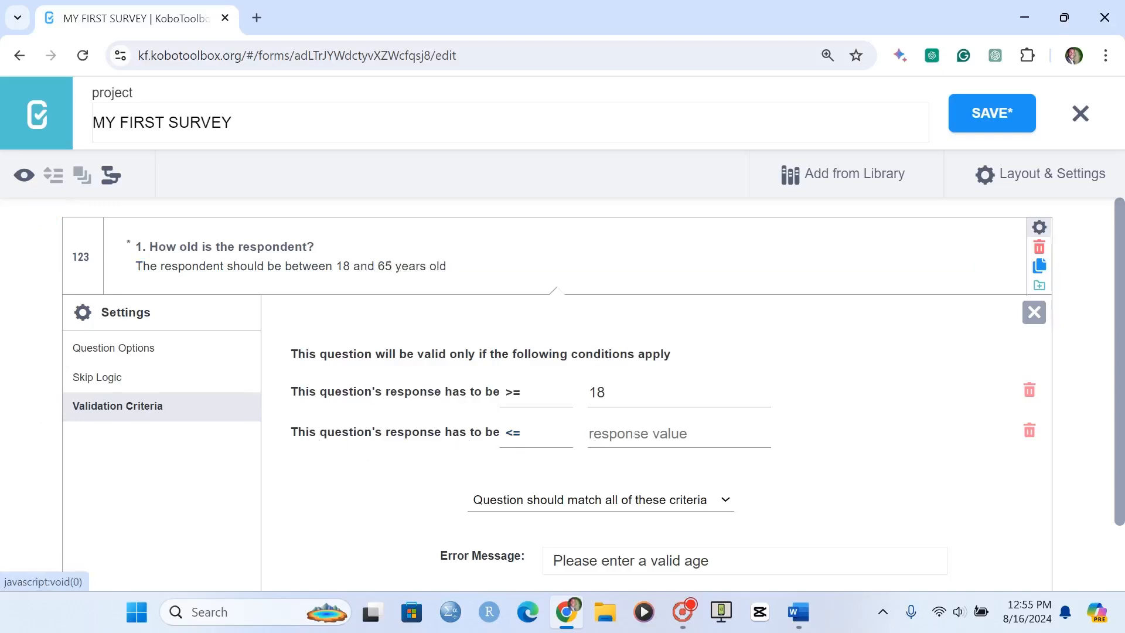
Set the response value of the second validation condition to 65
click(621, 433)
text(65)
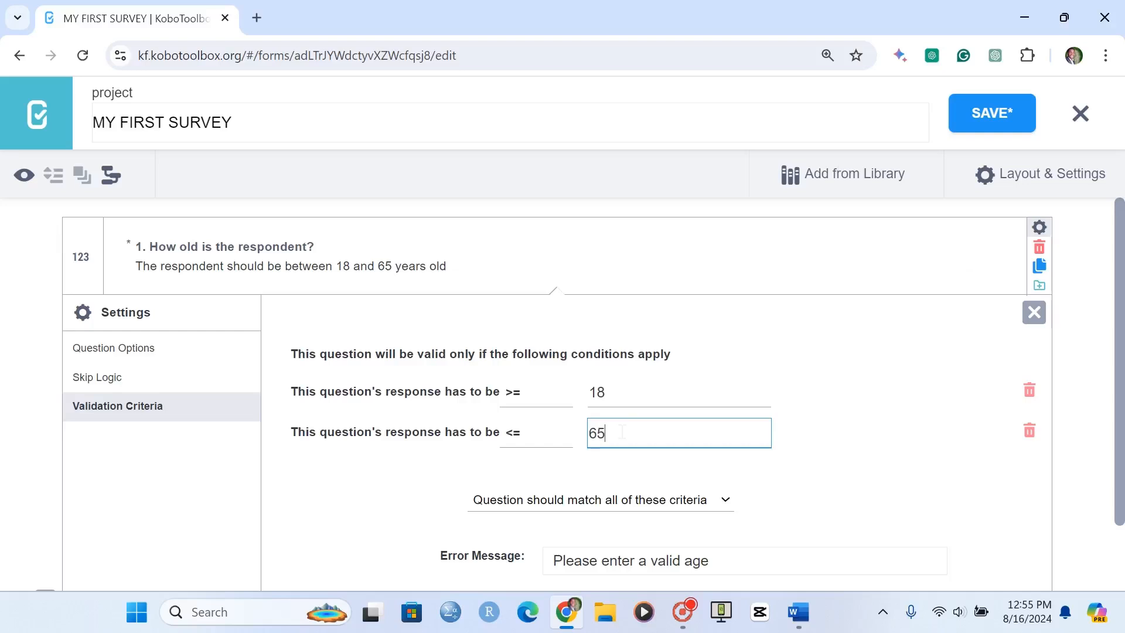
scroll(556, 375, down, 2)
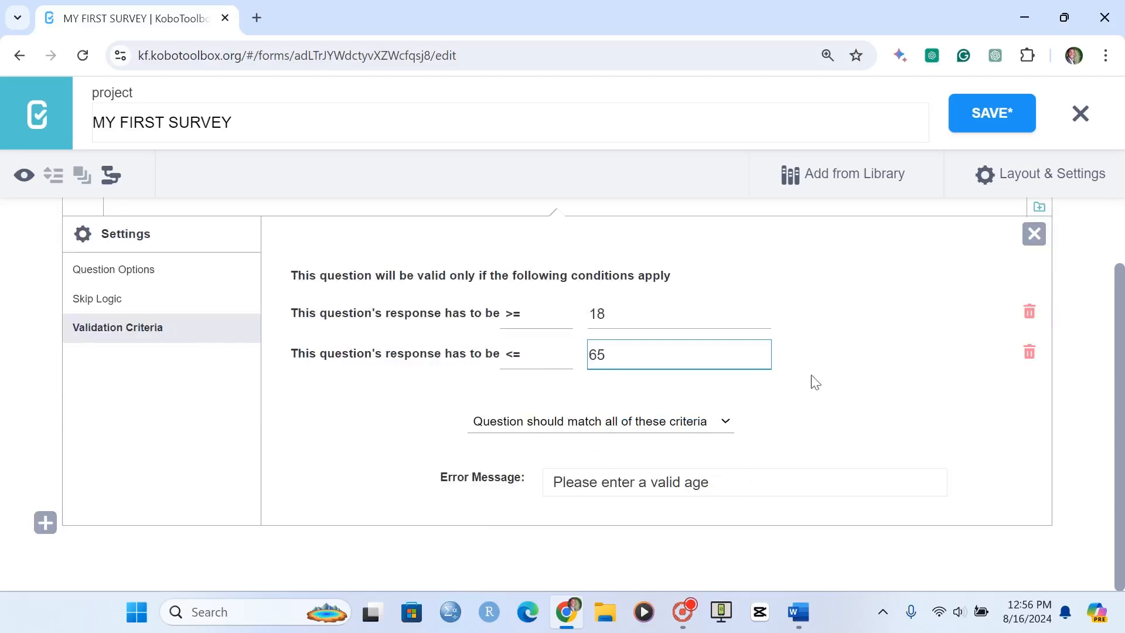
Close the age question's settings, preview the form and test the age question with 17, 45 and 66
scroll(835, 378, up, 2)
click(1032, 313)
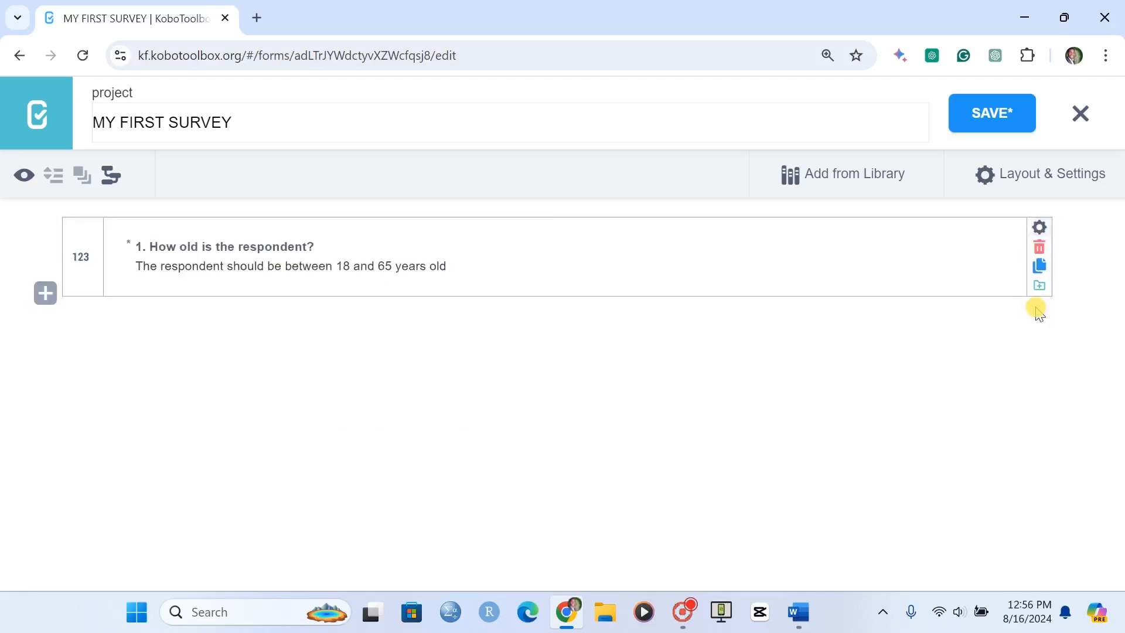
click(28, 177)
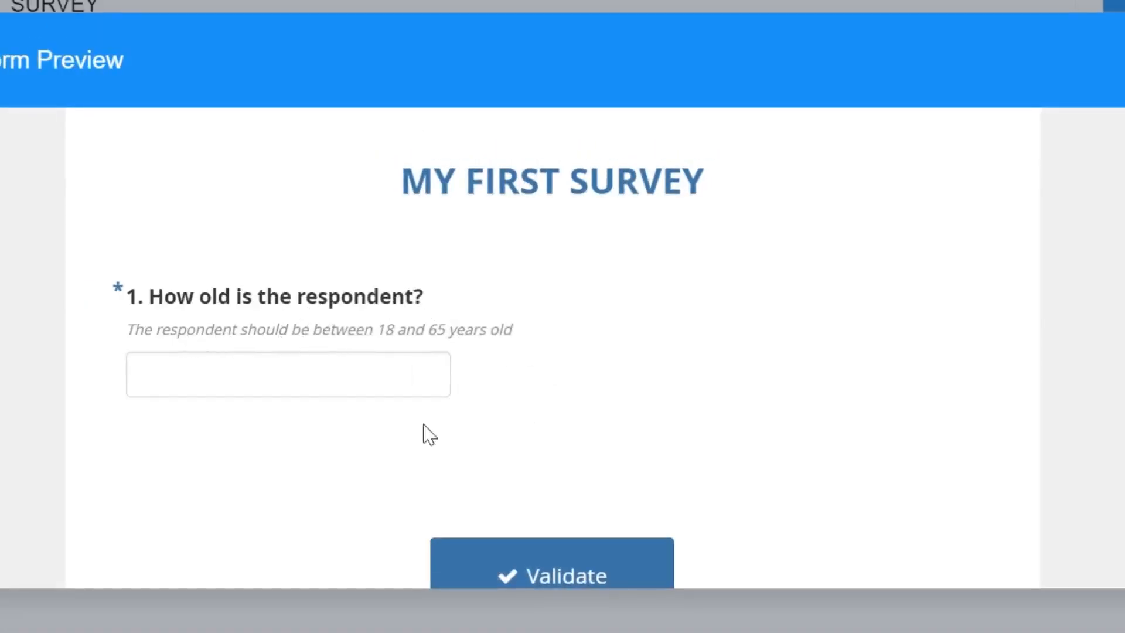
click(272, 368)
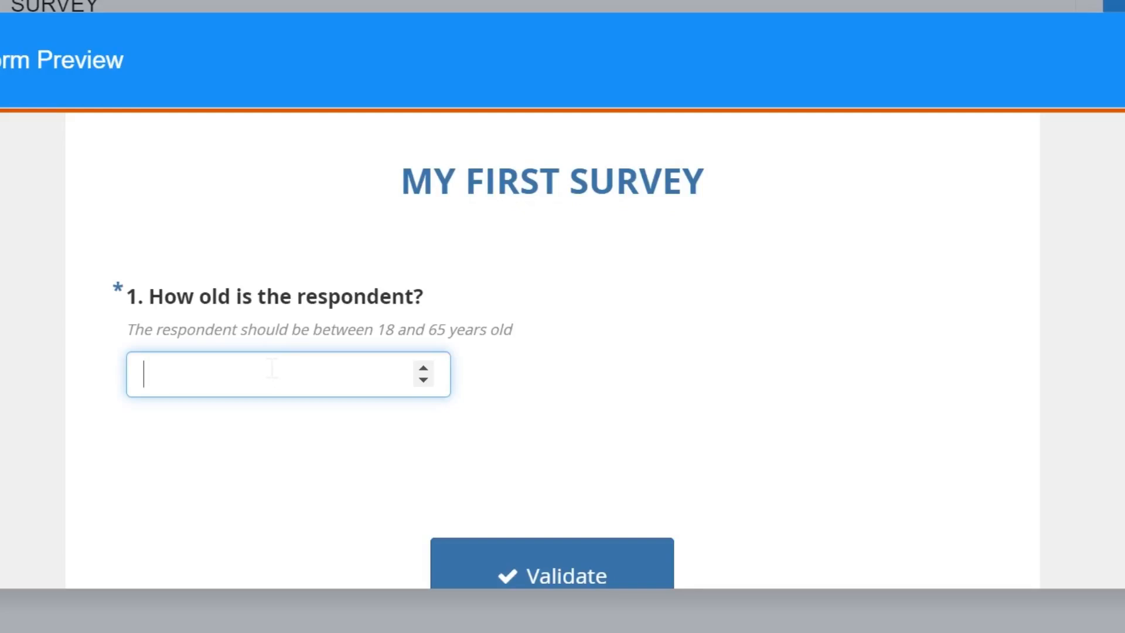
text(17)
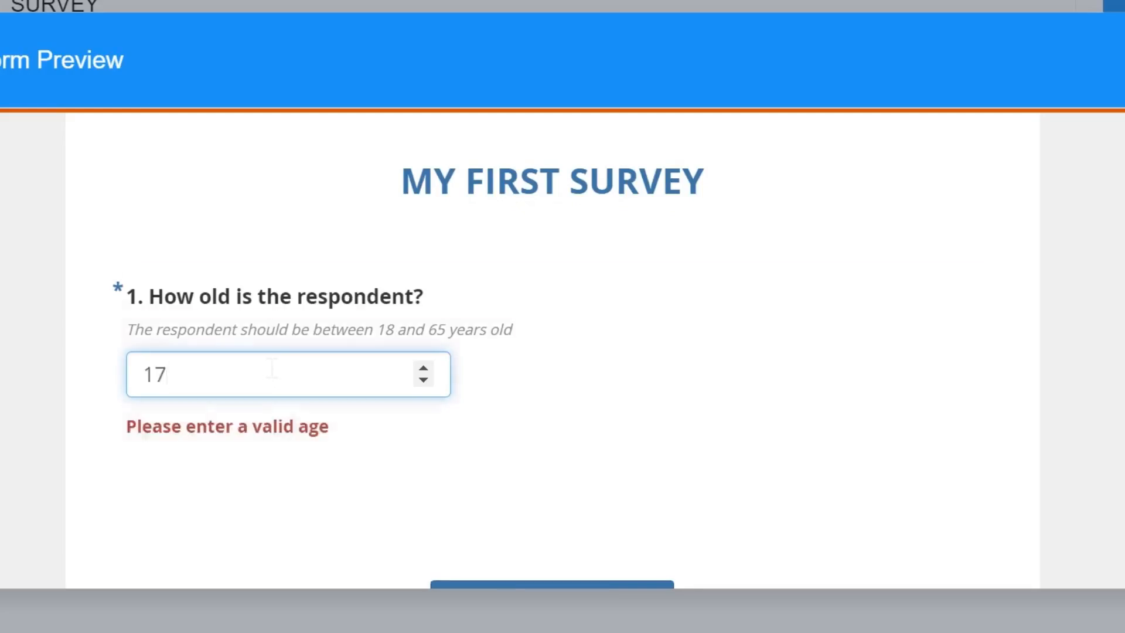
drag(201, 371, 66, 377)
key(BackSpace)
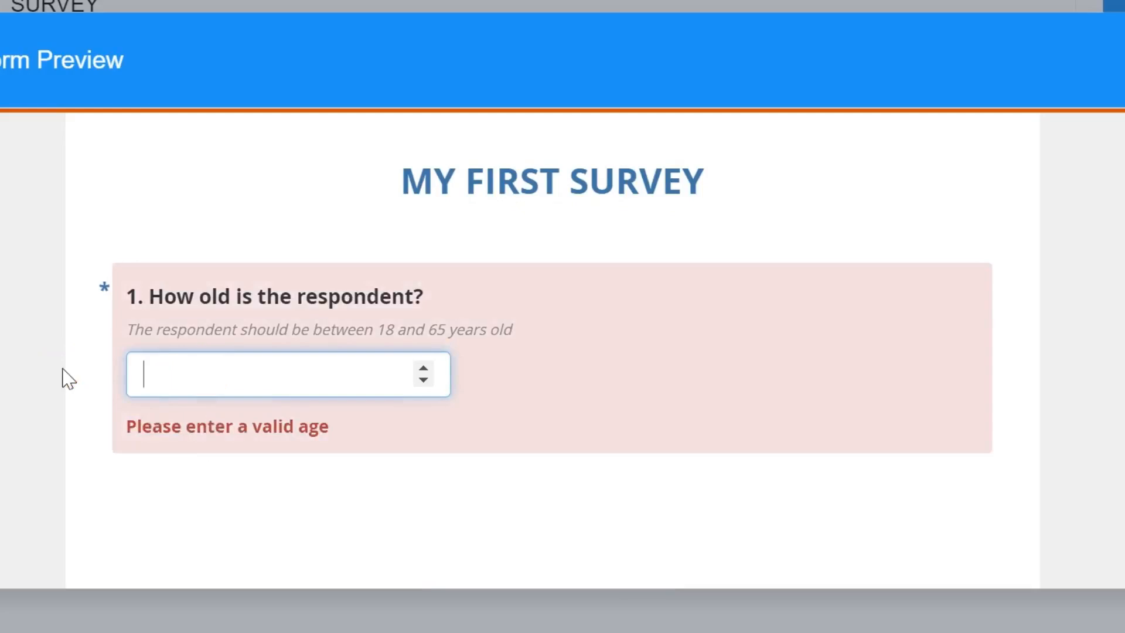
text(45)
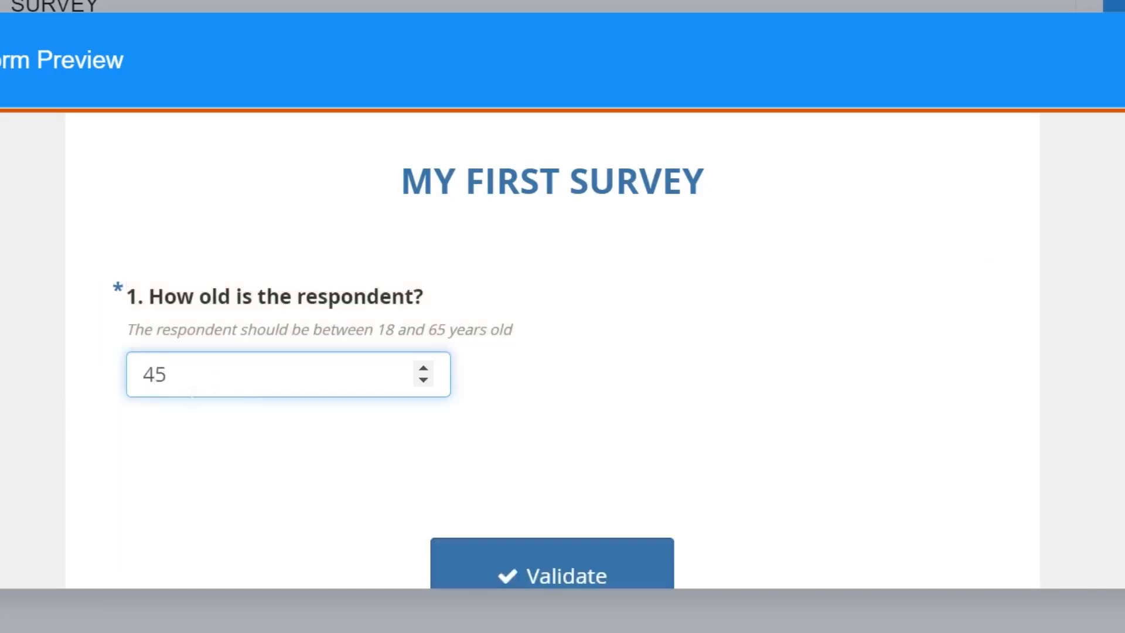
drag(202, 375, 58, 373)
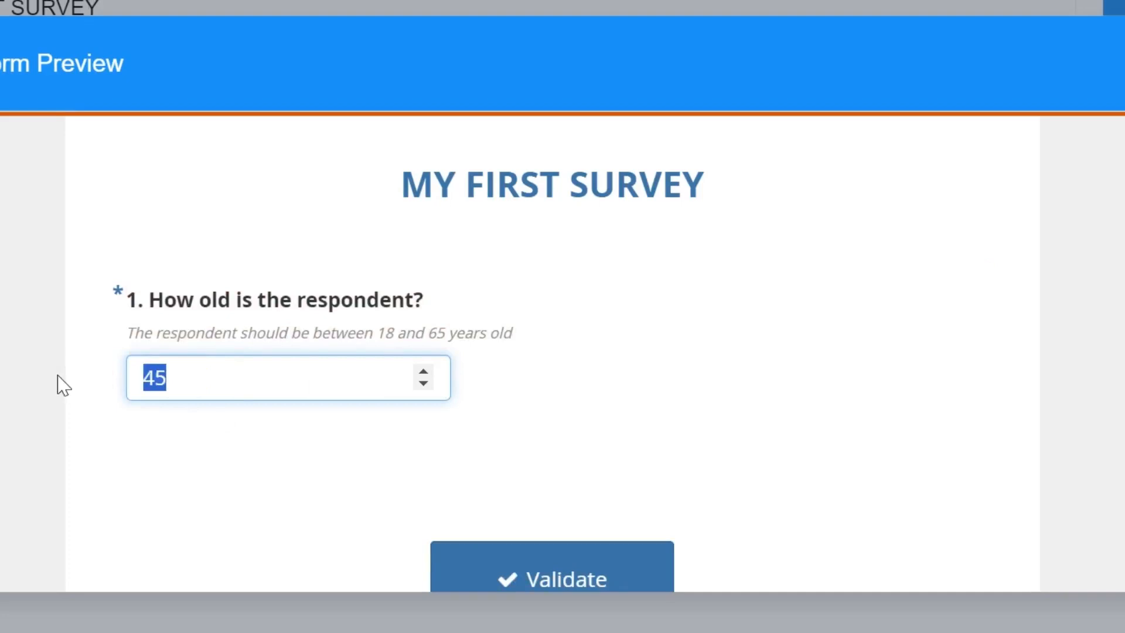
text(66)
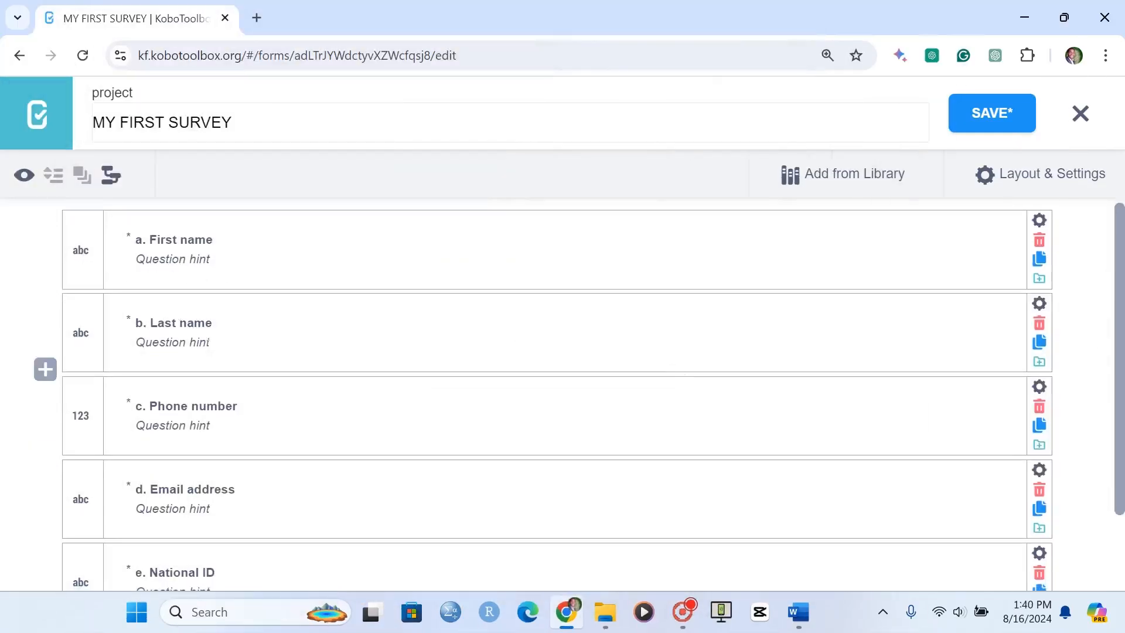
Preview the five-question form, entering a full name under First name and a surname under Last name
scroll(223, 363, down, 3)
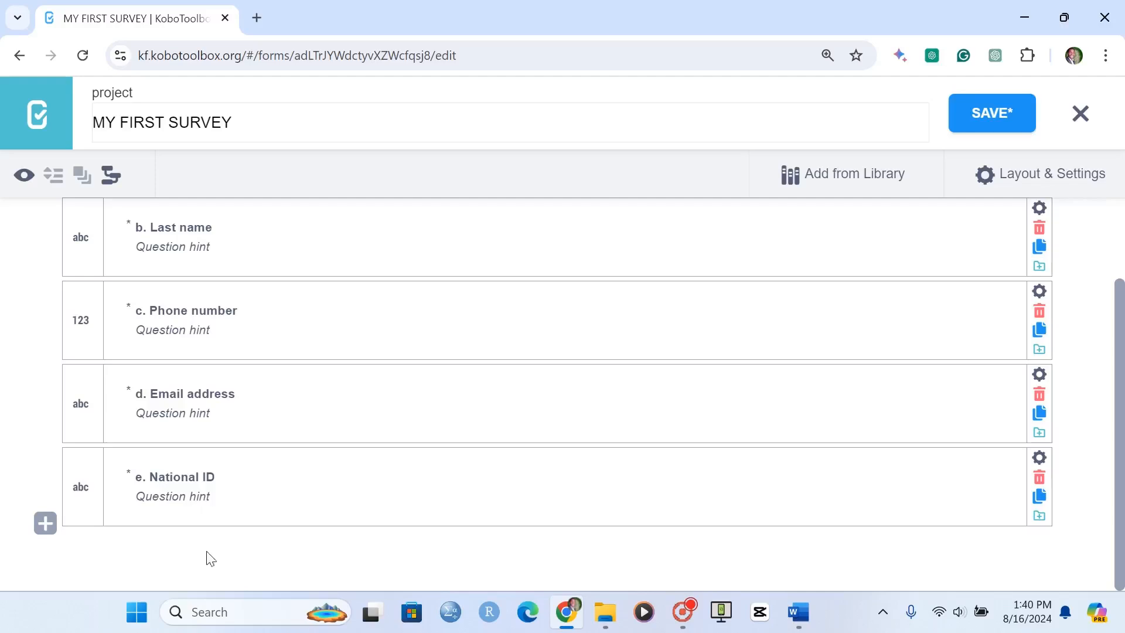
scroll(386, 403, up, 3)
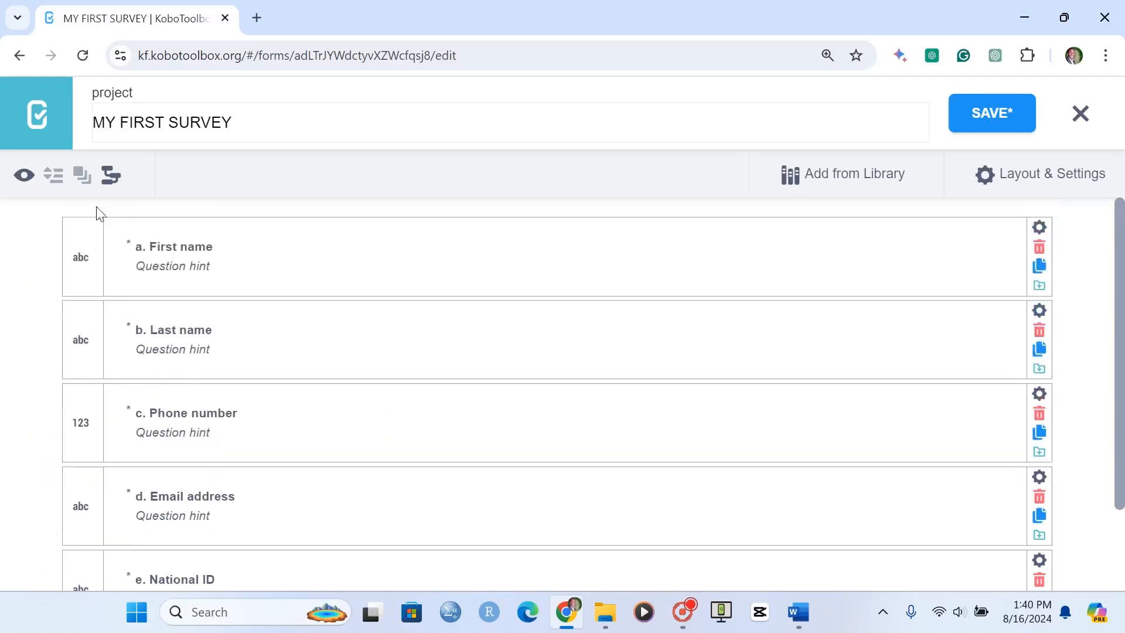
click(24, 177)
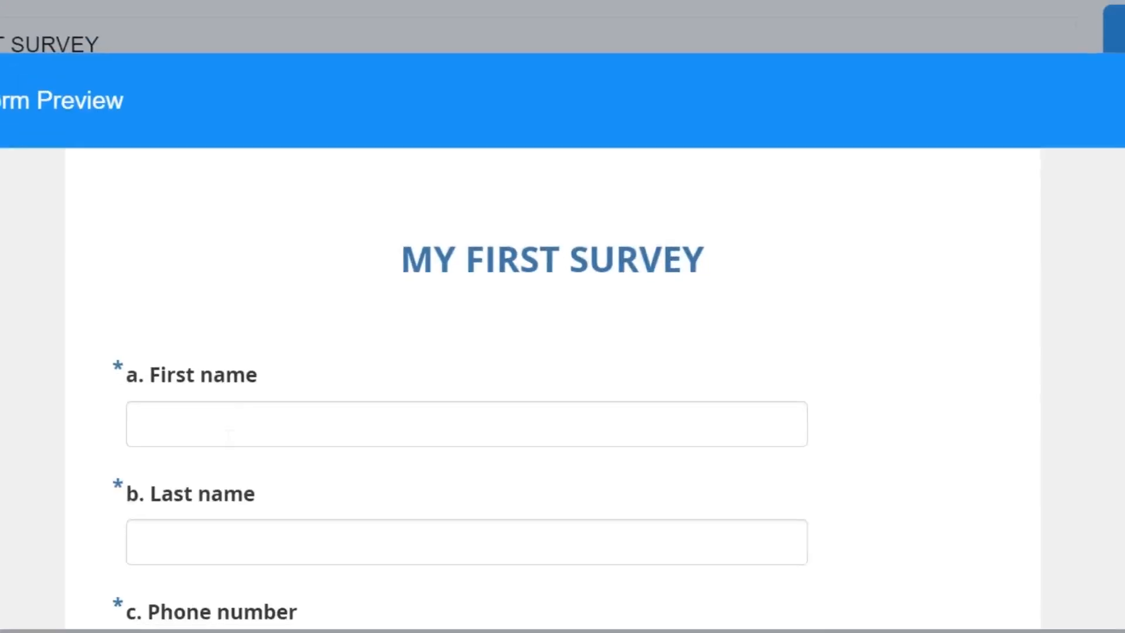
click(221, 424)
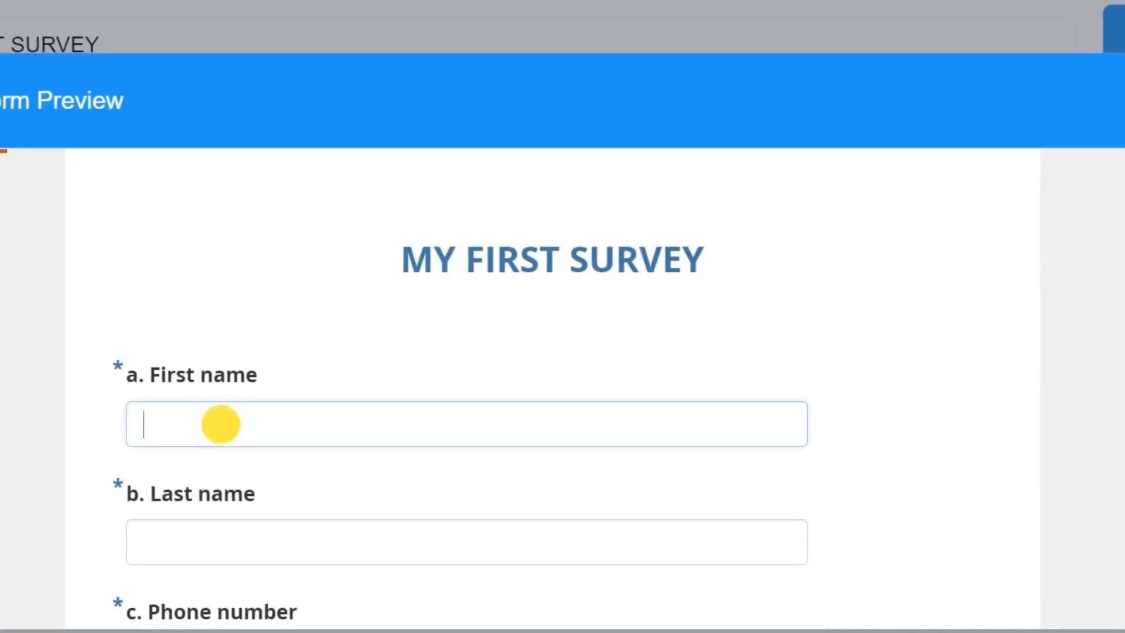
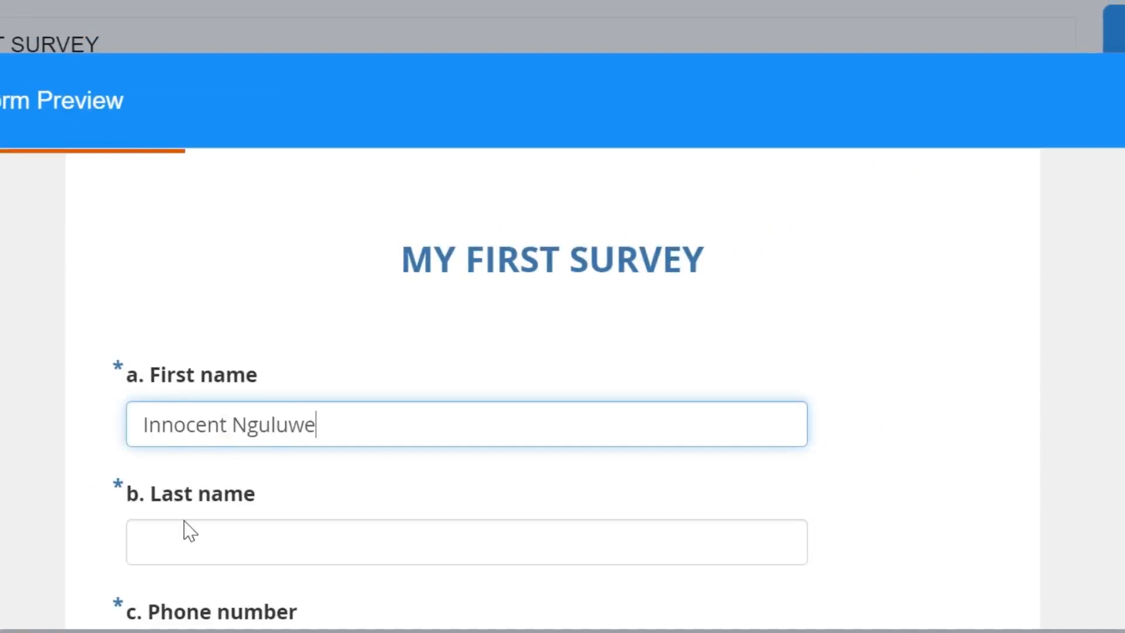
click(178, 547)
text(Nguluwe)
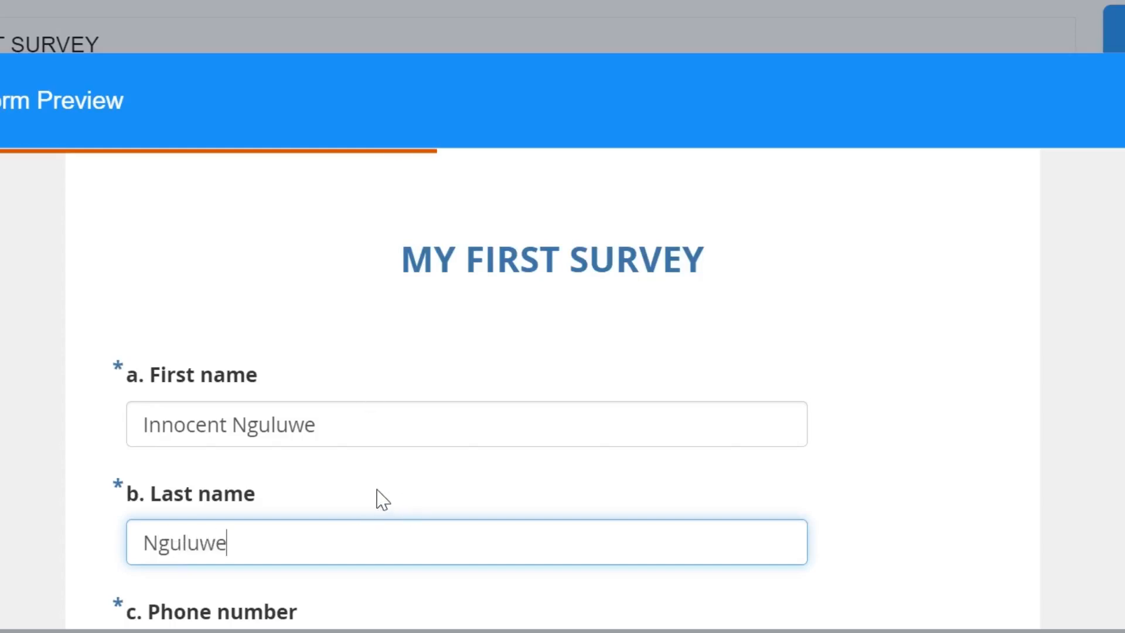
Test the Phone number question in the preview with an overlong number
scroll(381, 497, down, 4)
click(263, 443)
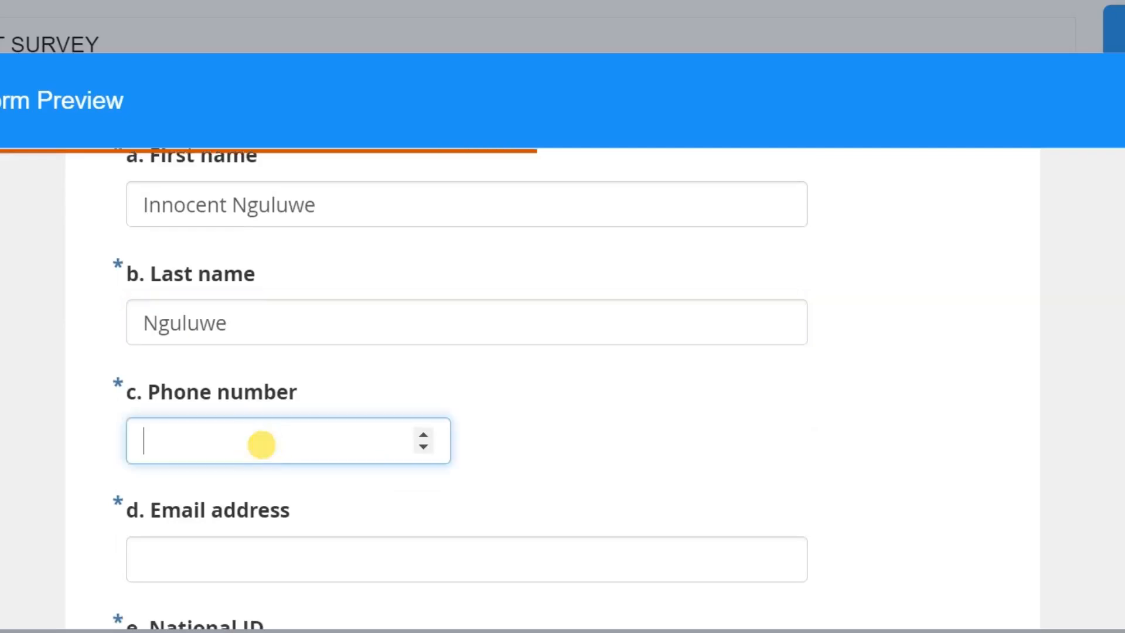
text(0999999999999999999)
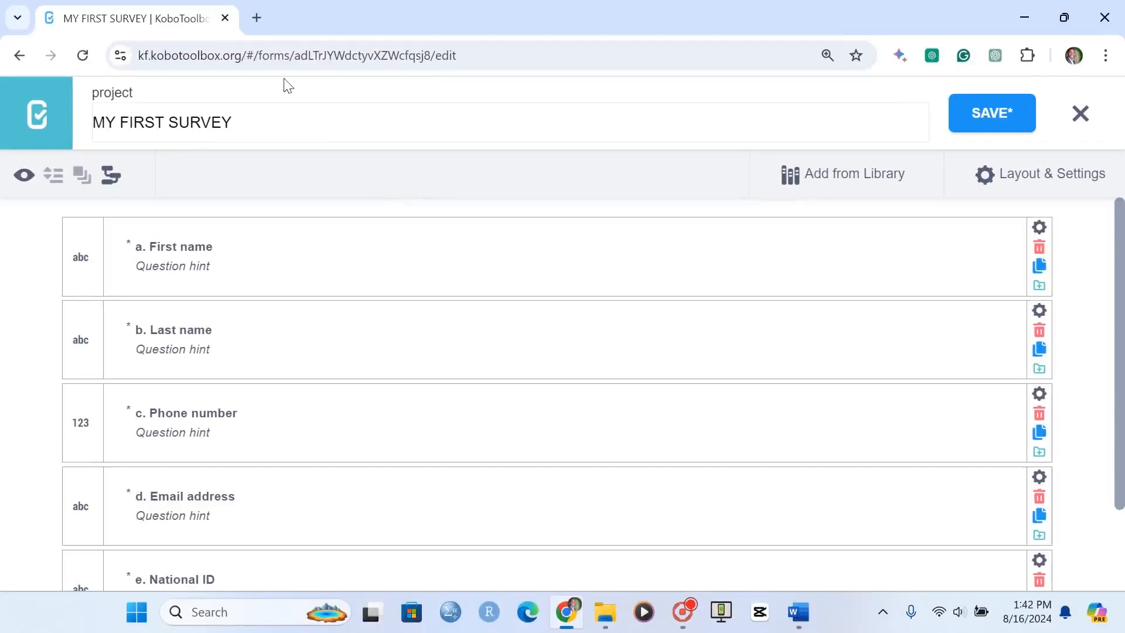
Open regexr.com in a new browser tab
click(256, 17)
text(regexr)
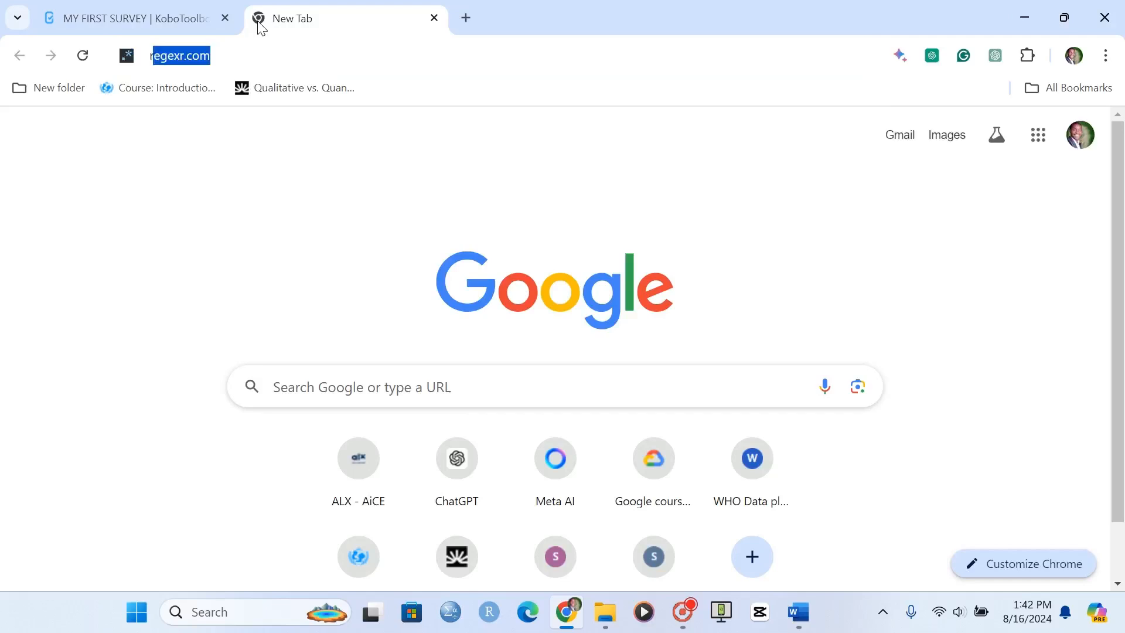
text(.com)
key(Return)
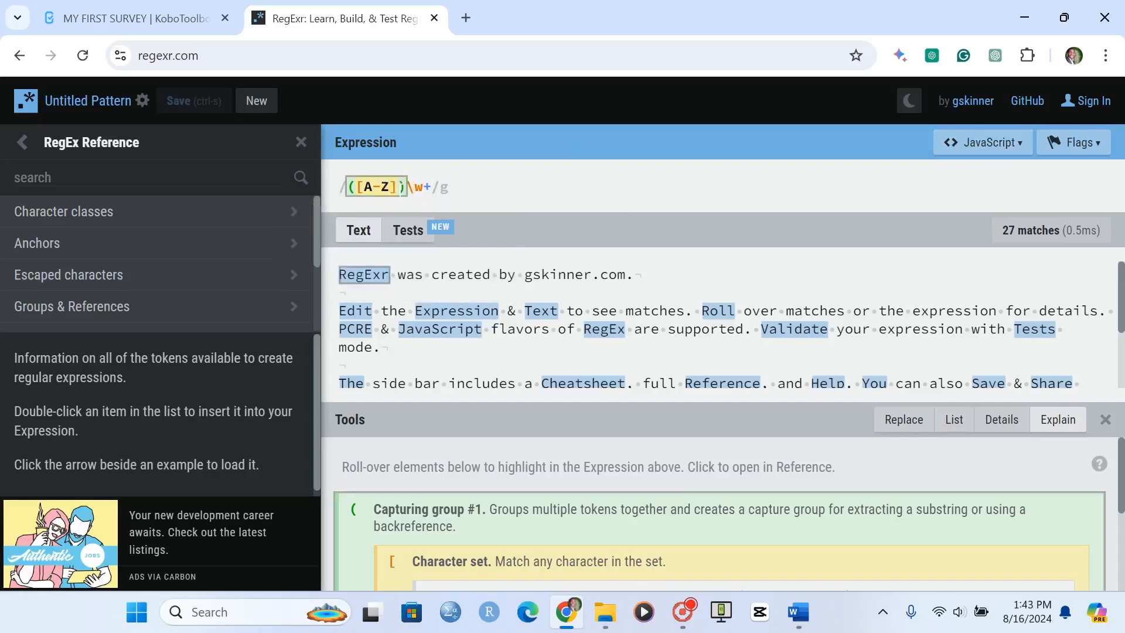
Replace the sample expression in RegExr with the start of the general pattern, regex(.,'^[data_type]
triple_click(401, 188)
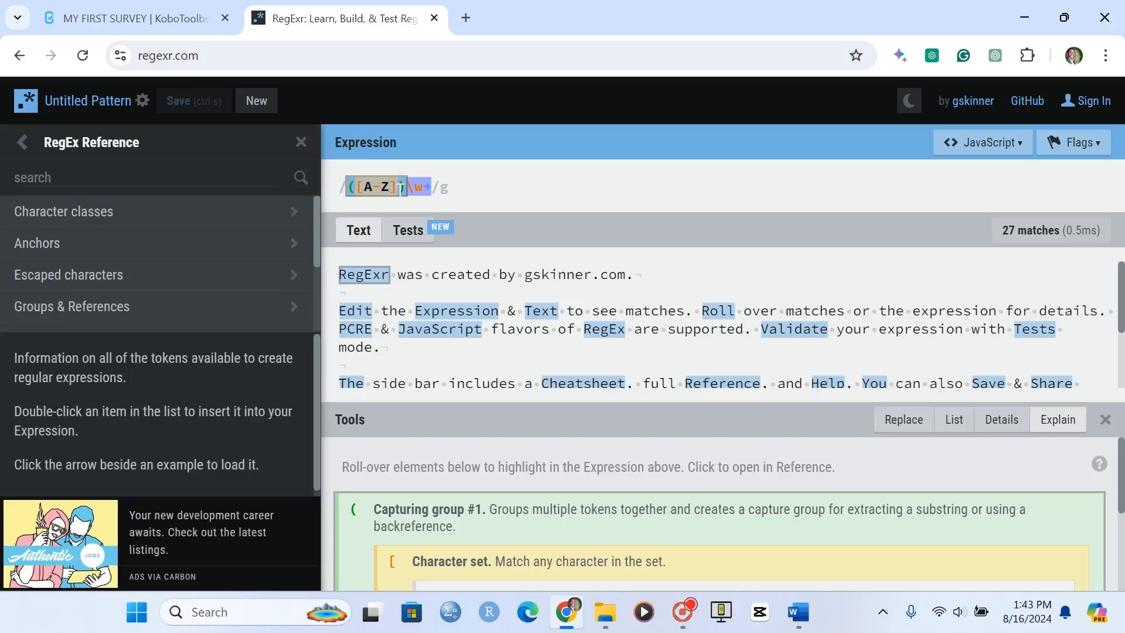
text(regex)
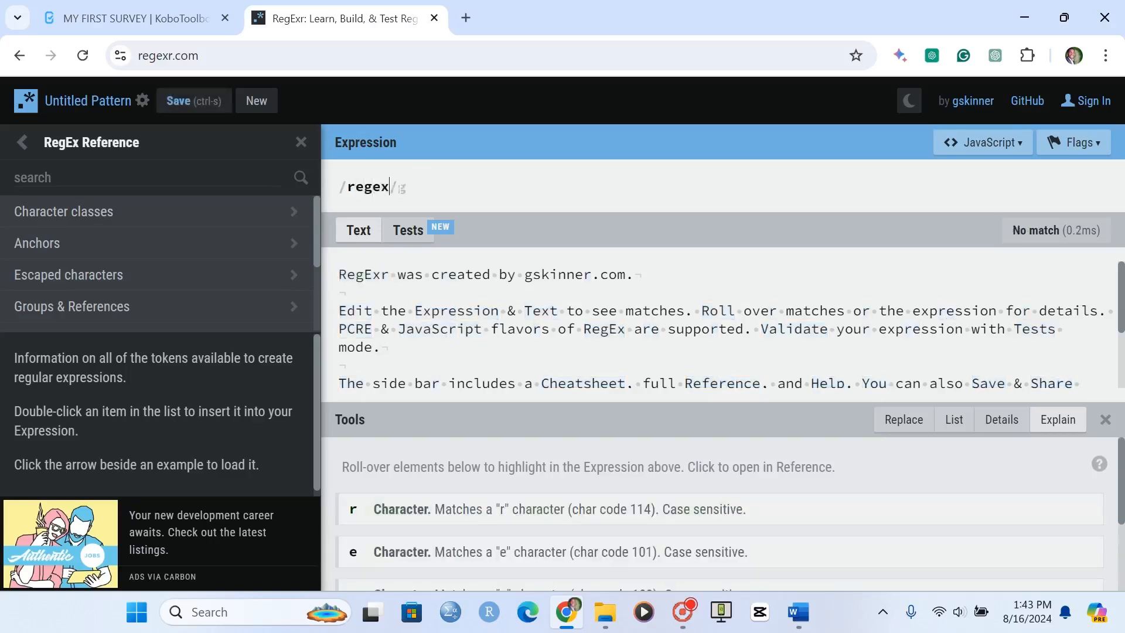
text(()
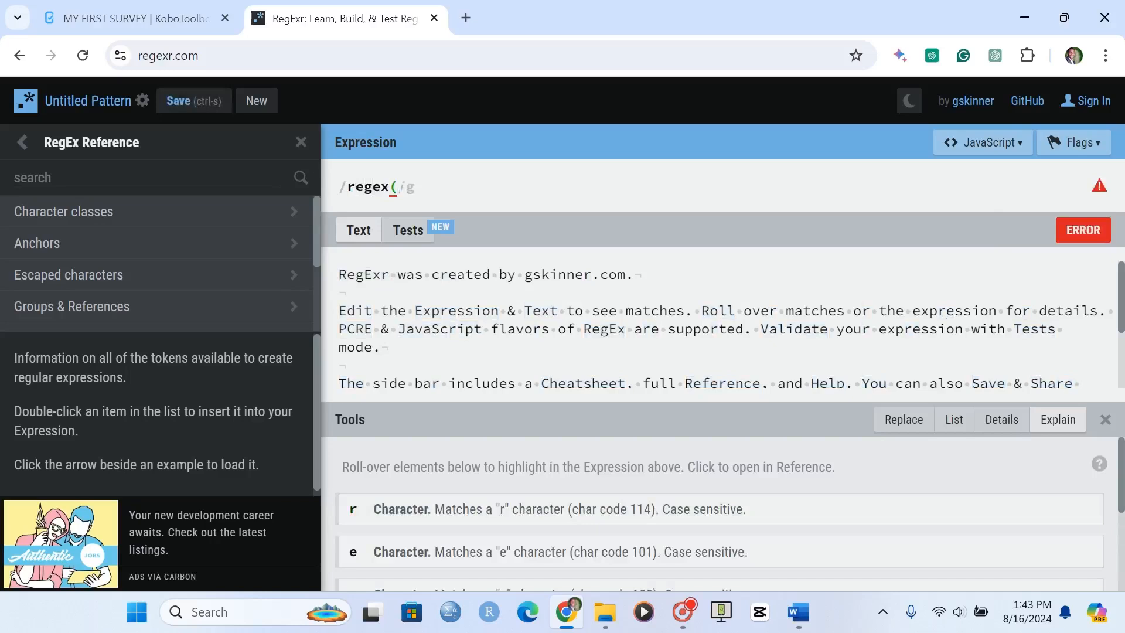
text(.,'^)
text([data)
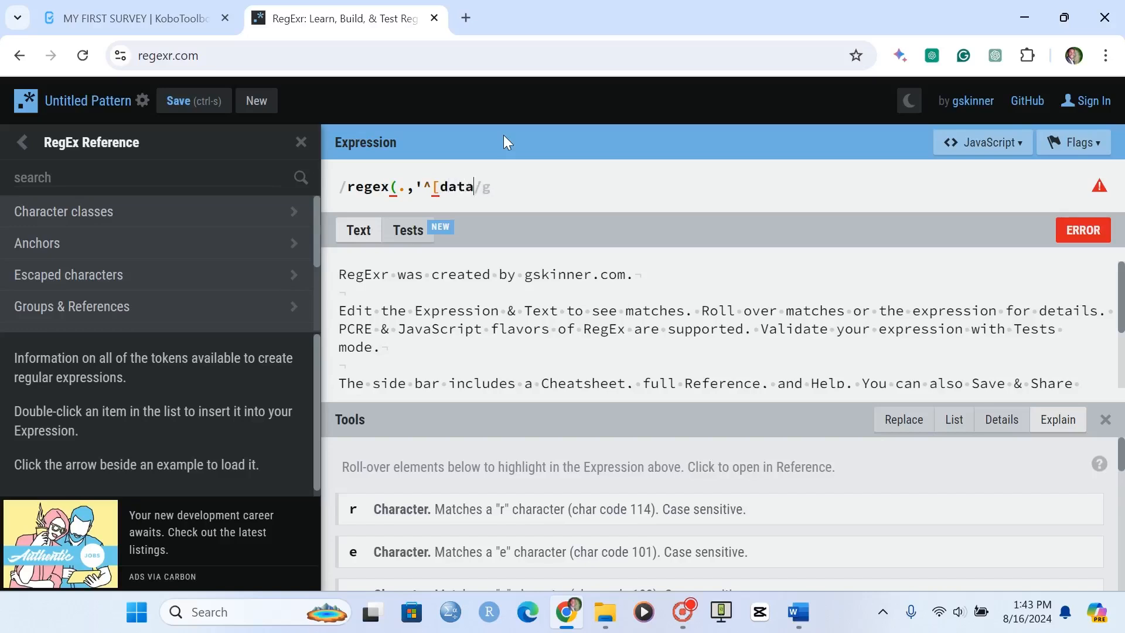
text(_type])
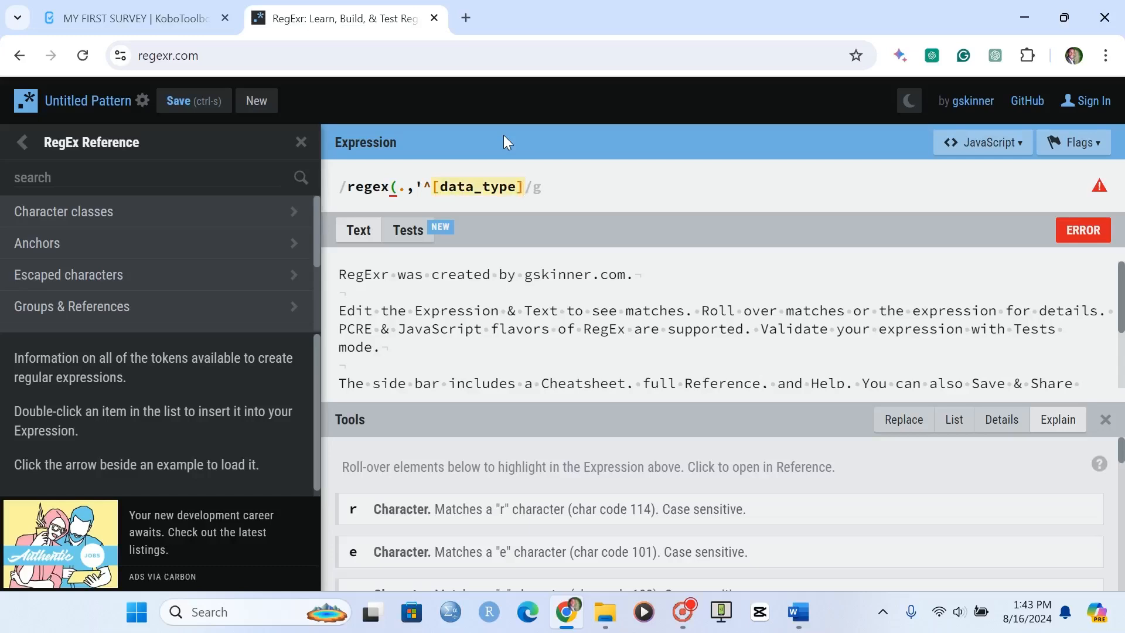
Complete the general pattern by appending {min,max}$') after the data type brackets
text({min,max})
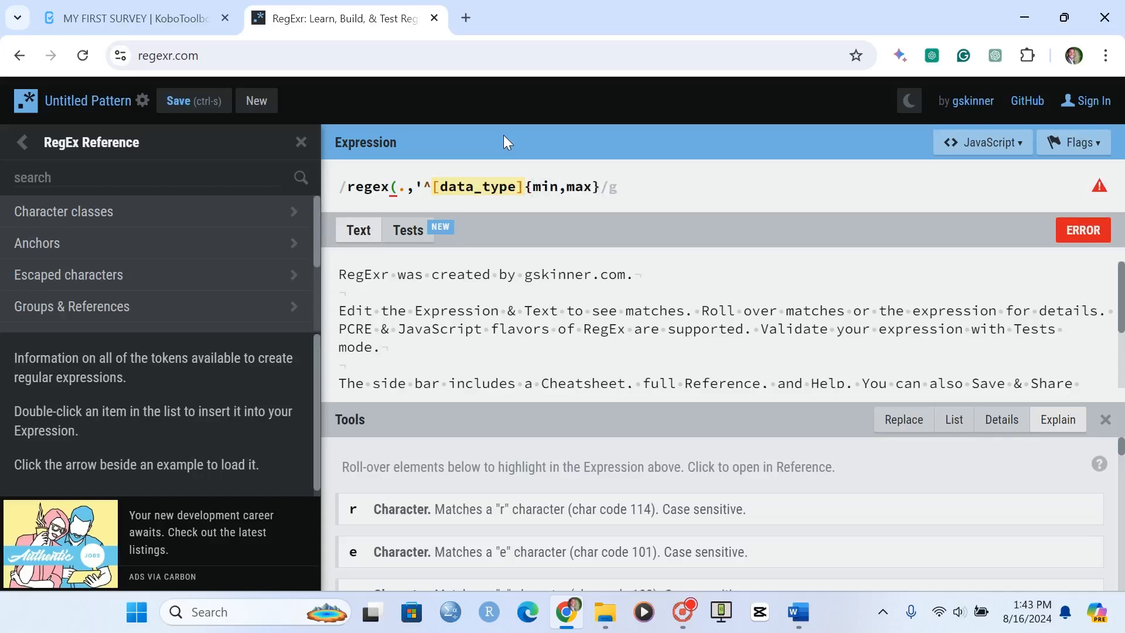
text($)
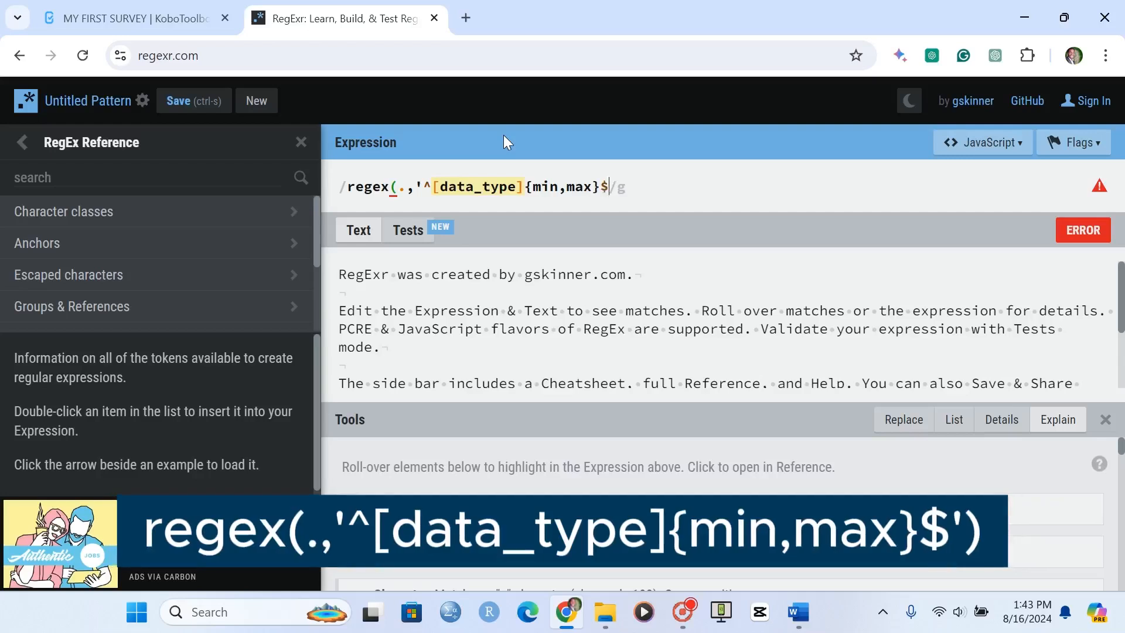
text('))
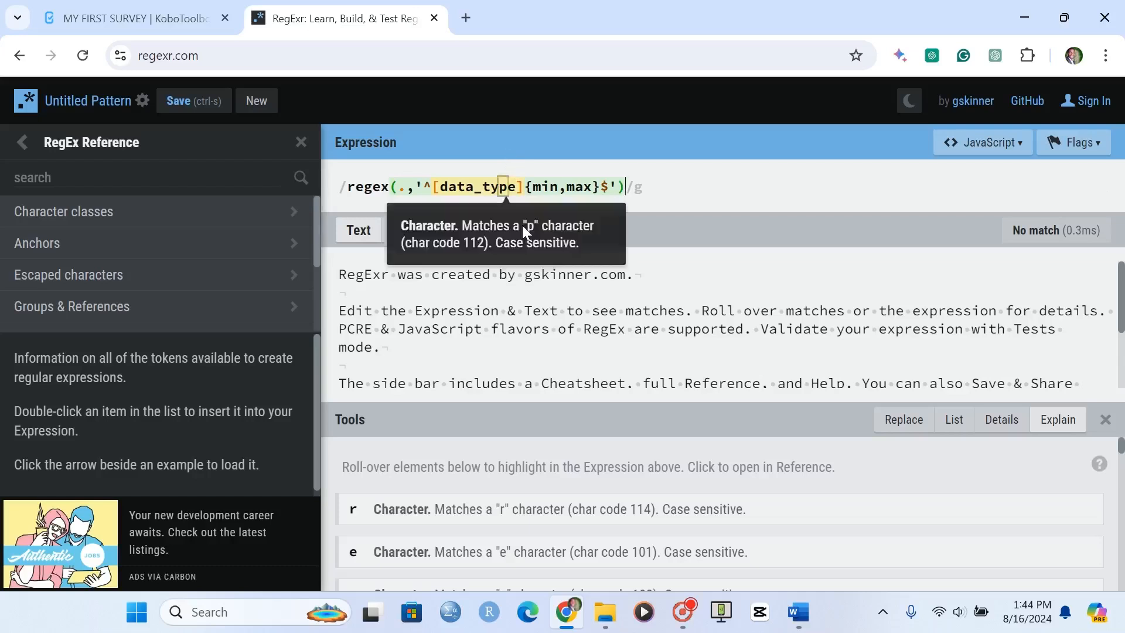
Replace the data_type placeholder in the expression with A-Za-z
drag(515, 186, 443, 187)
text(A-)
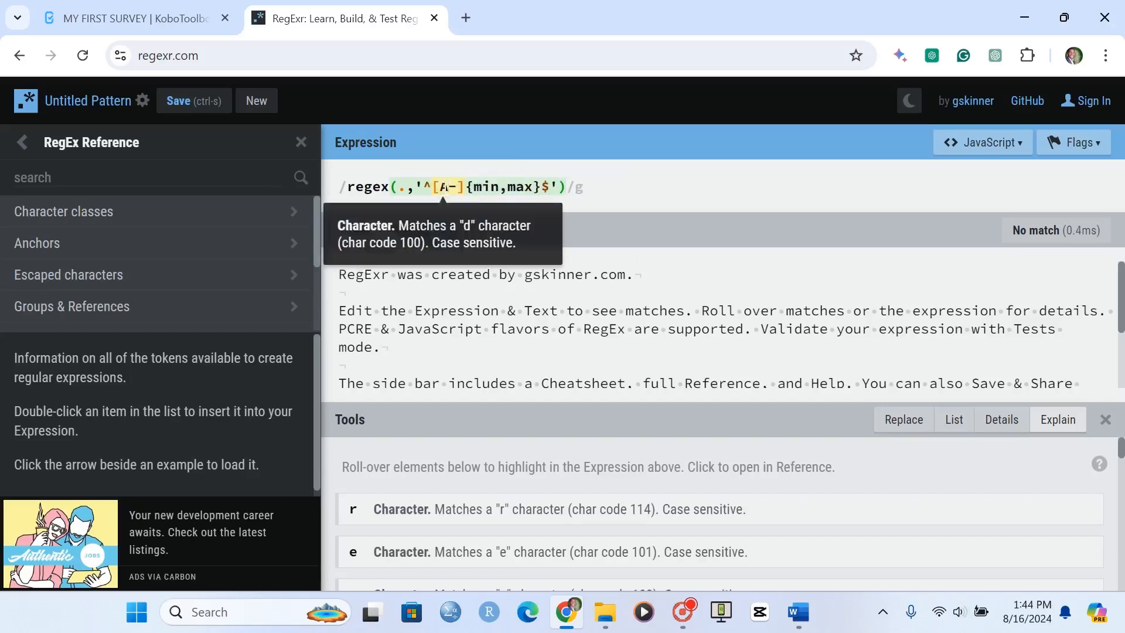
text(Z)
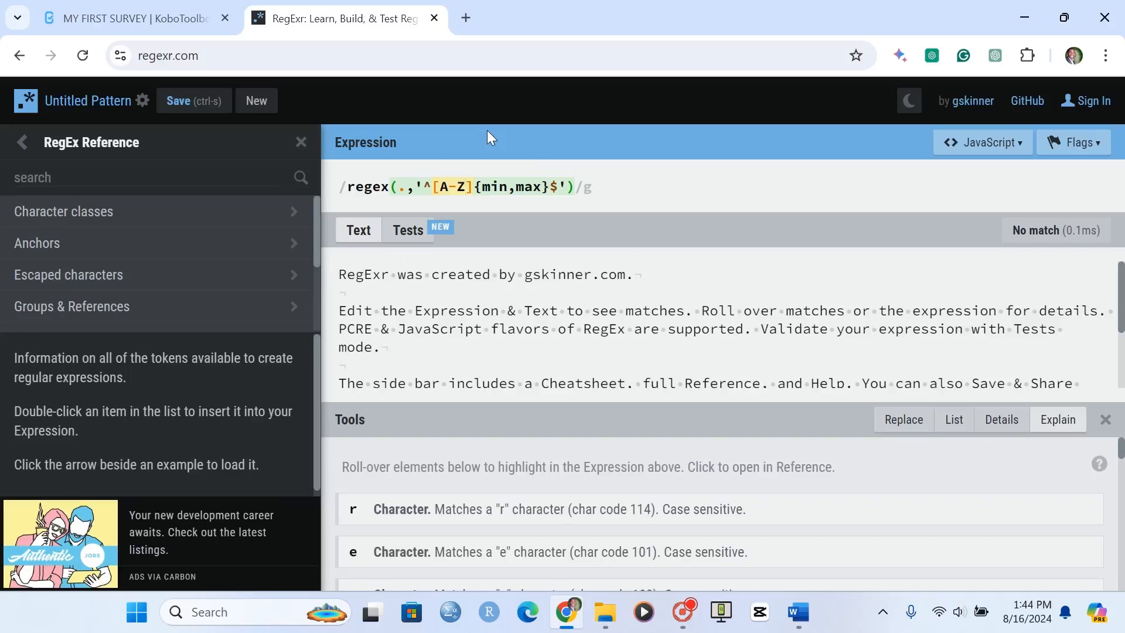
text(a-z)
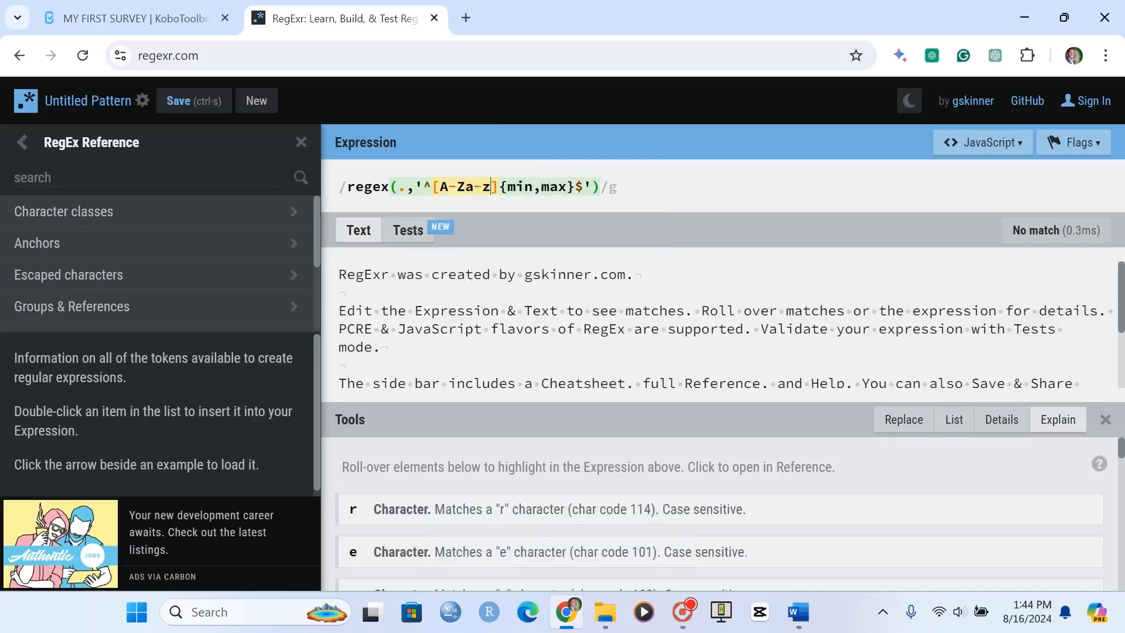
Replace the expression's min and max placeholders with 3 and 30
click(532, 186)
key(BackSpace)
key(BackSpace)
key(BackSpace)
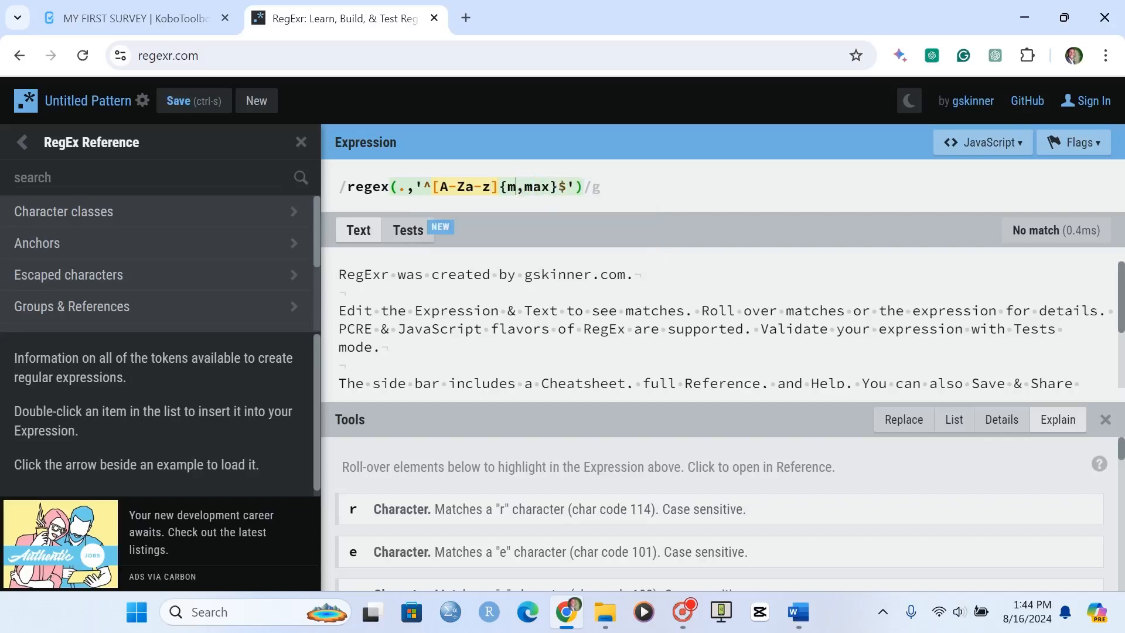
text(3)
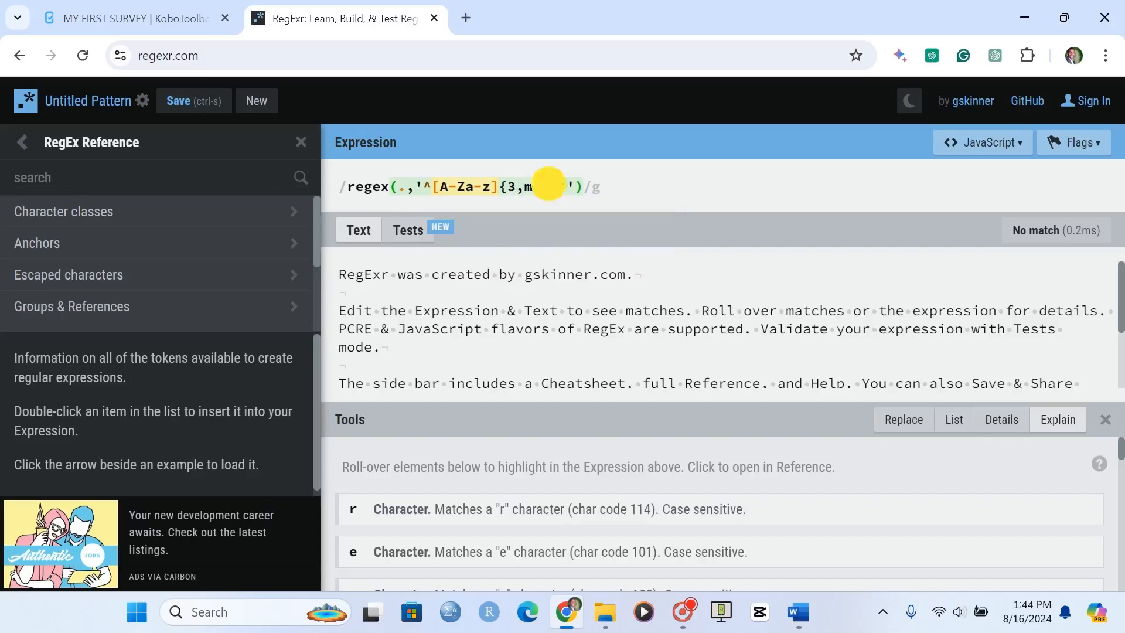
key(BackSpace)
key(BackSpace)
key(BackSpace)
text(30}$)
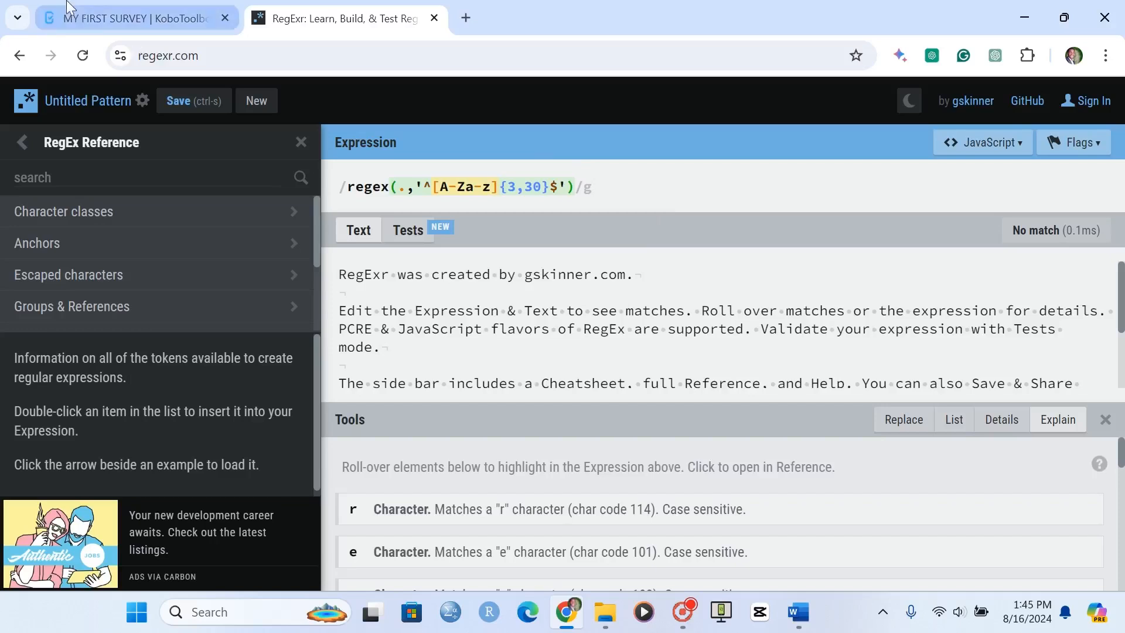
Switch back to the KoboToolbox form and open manual XLSForm validation code entry for the First name question
click(109, 15)
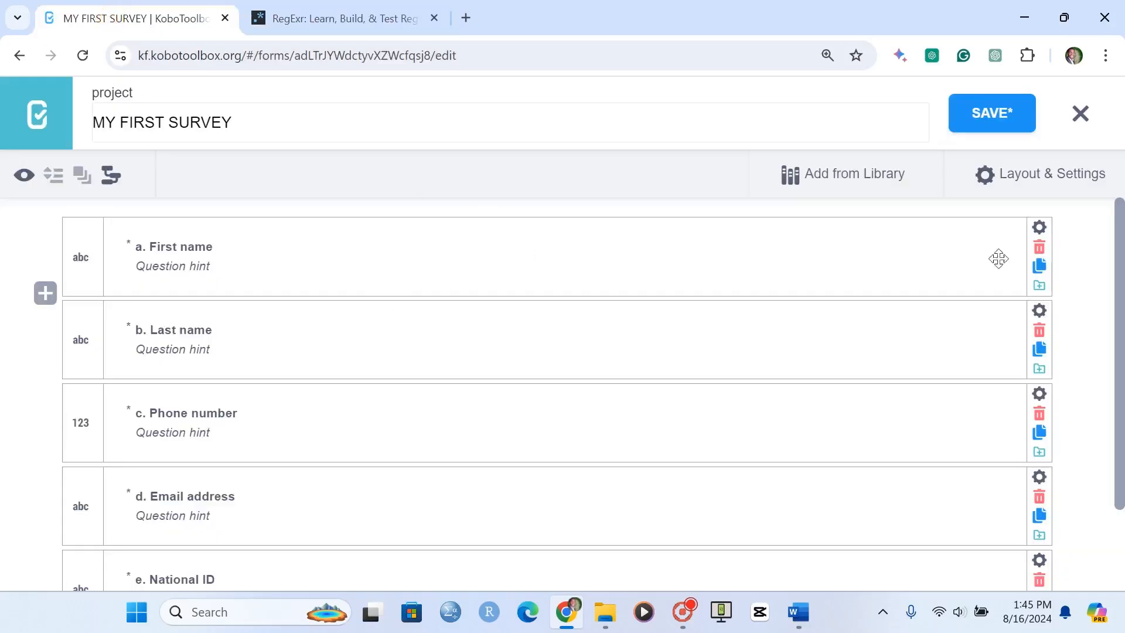
click(1038, 227)
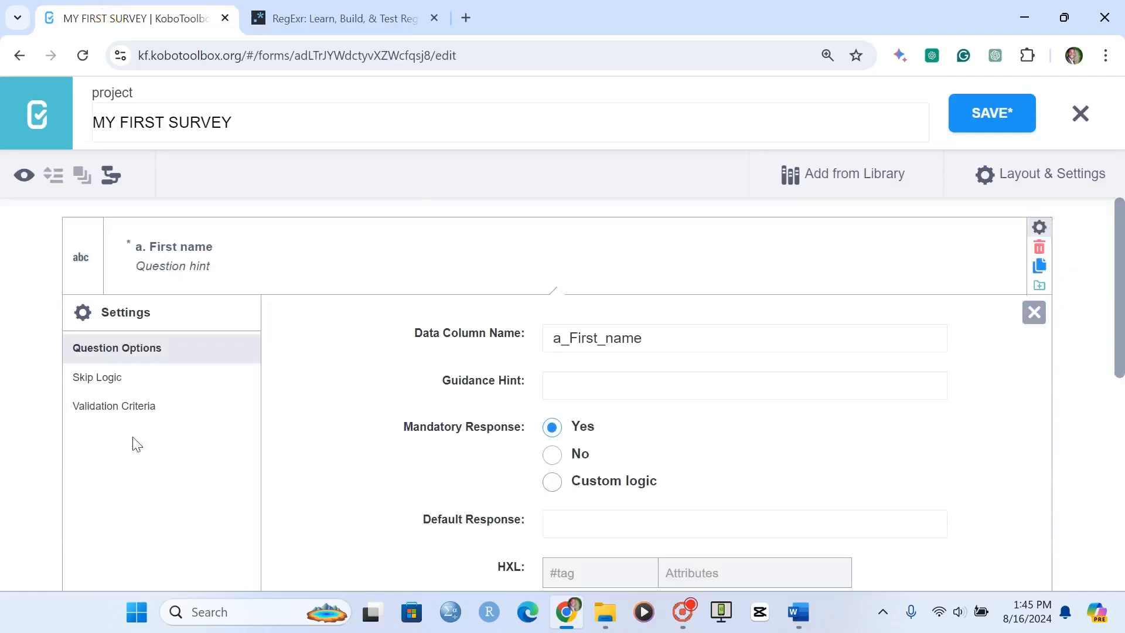
click(136, 410)
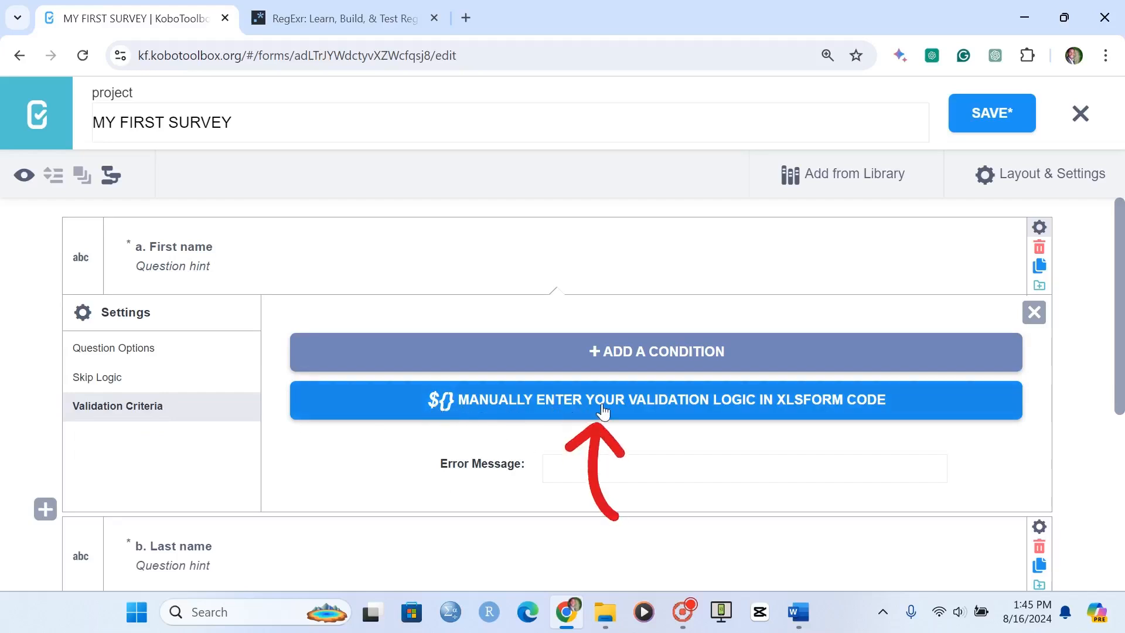
click(683, 404)
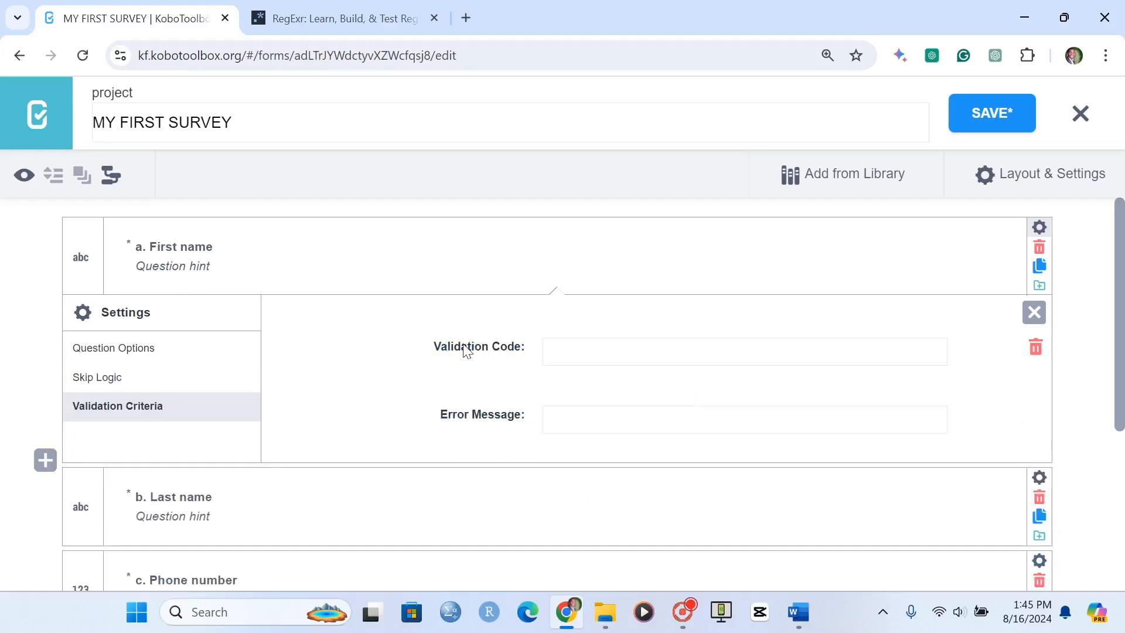
Enter regex(.,'^[A-Za-z]{3,15}$') as the First name question's validation code
click(547, 350)
text(regex)
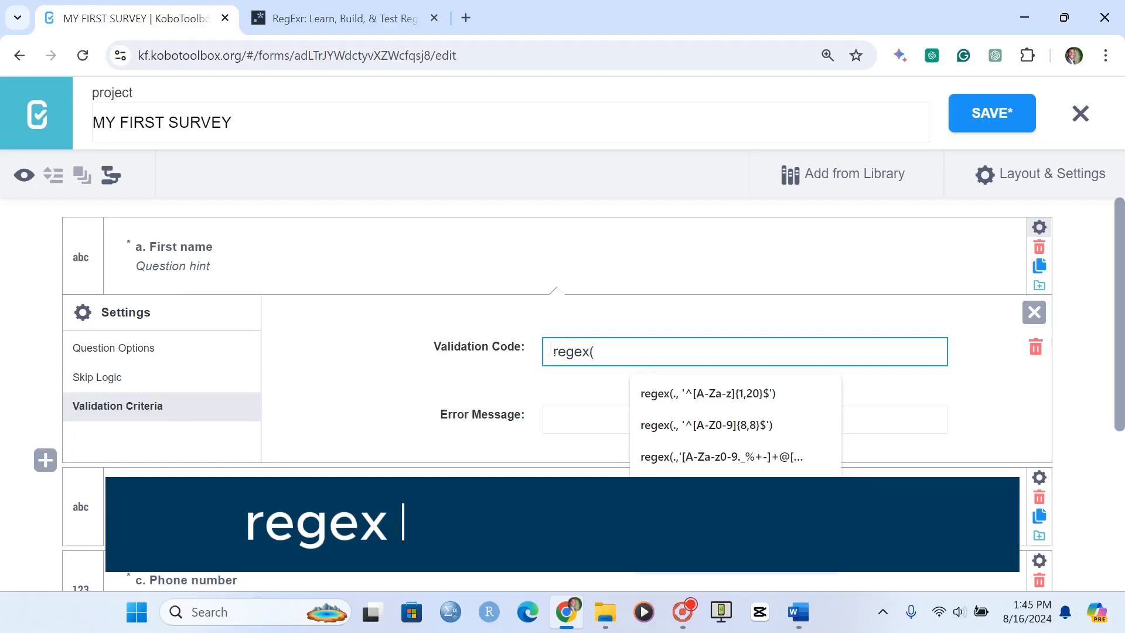
text((.,')
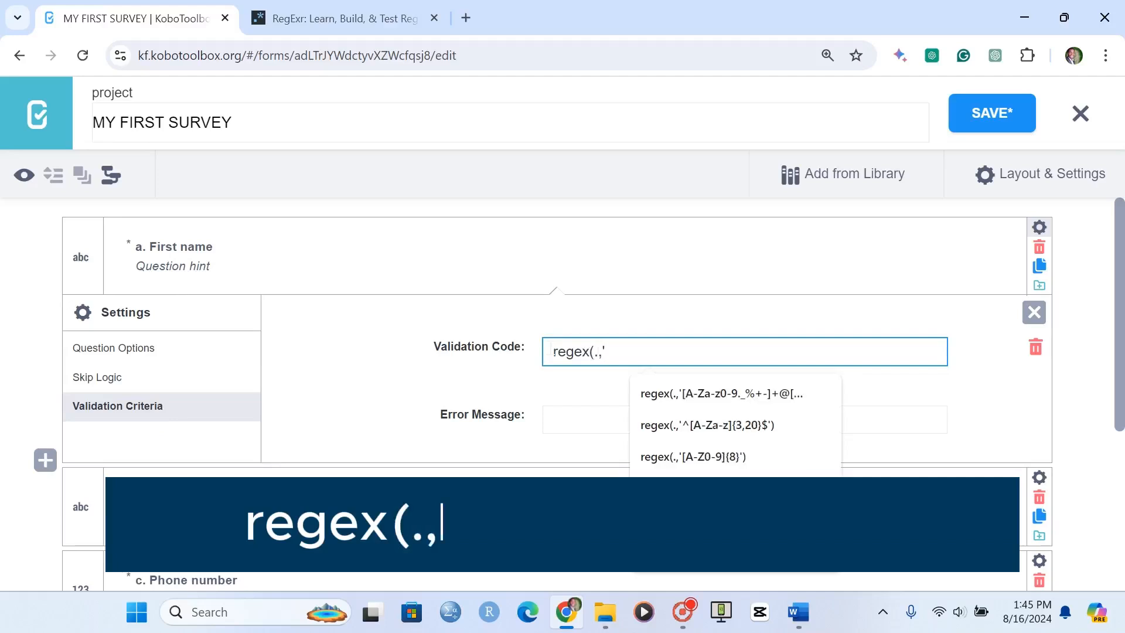
text(^[)
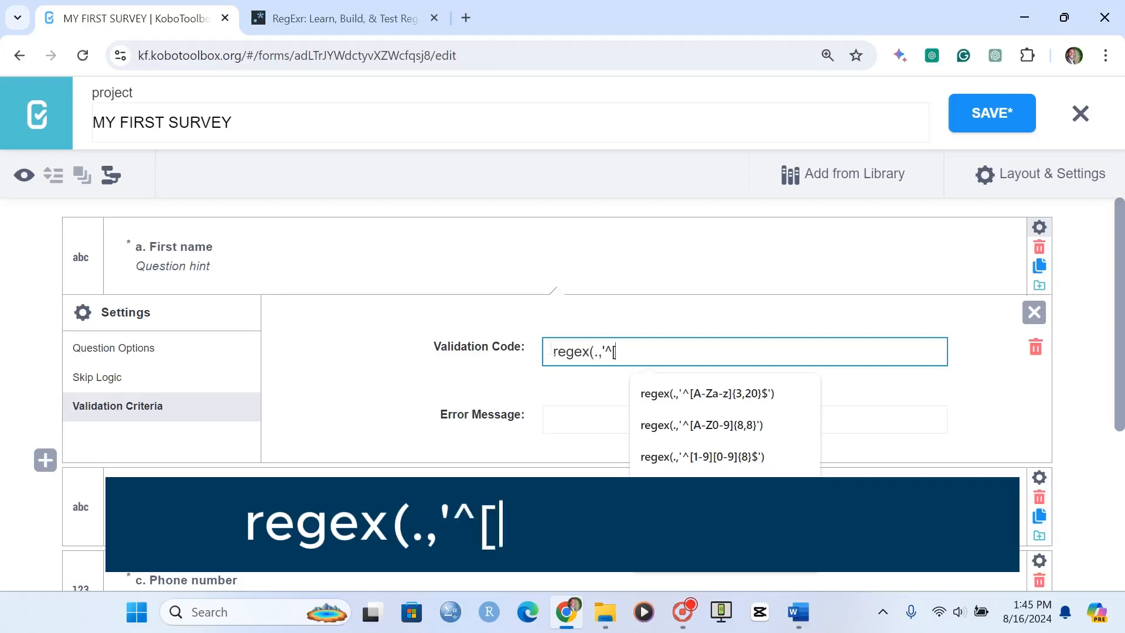
text(A-Z)
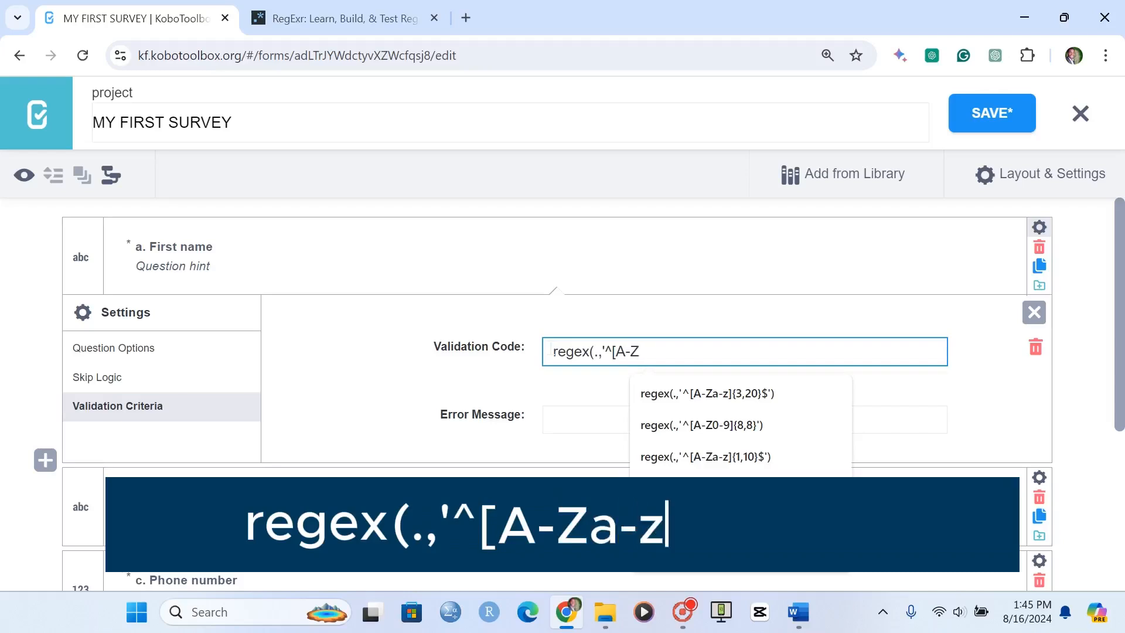
text(a-z)
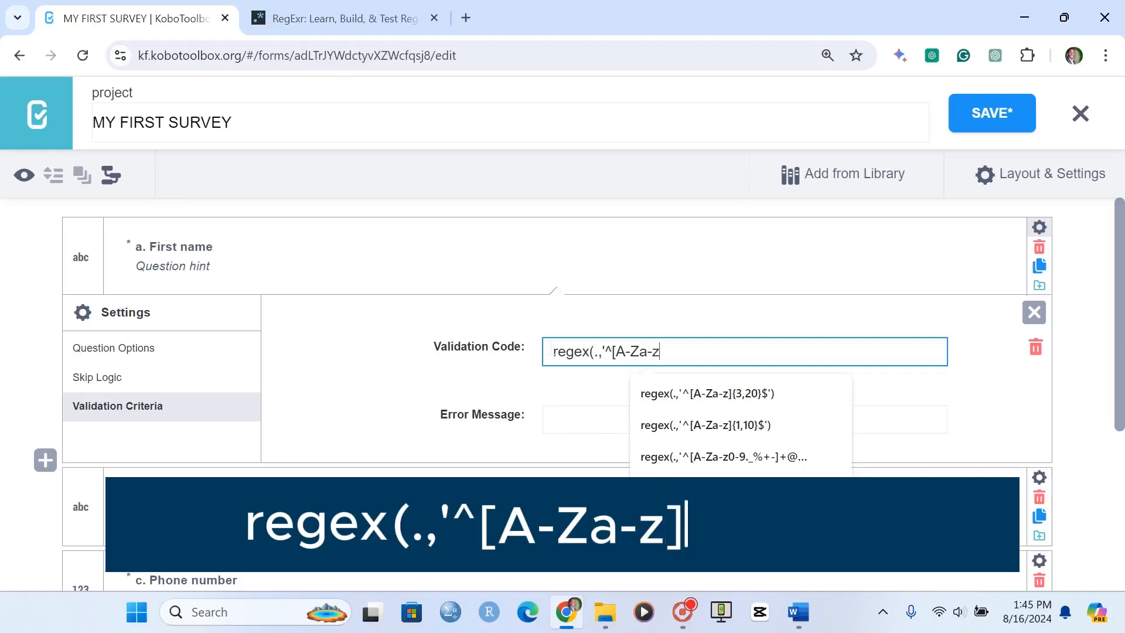
text(])
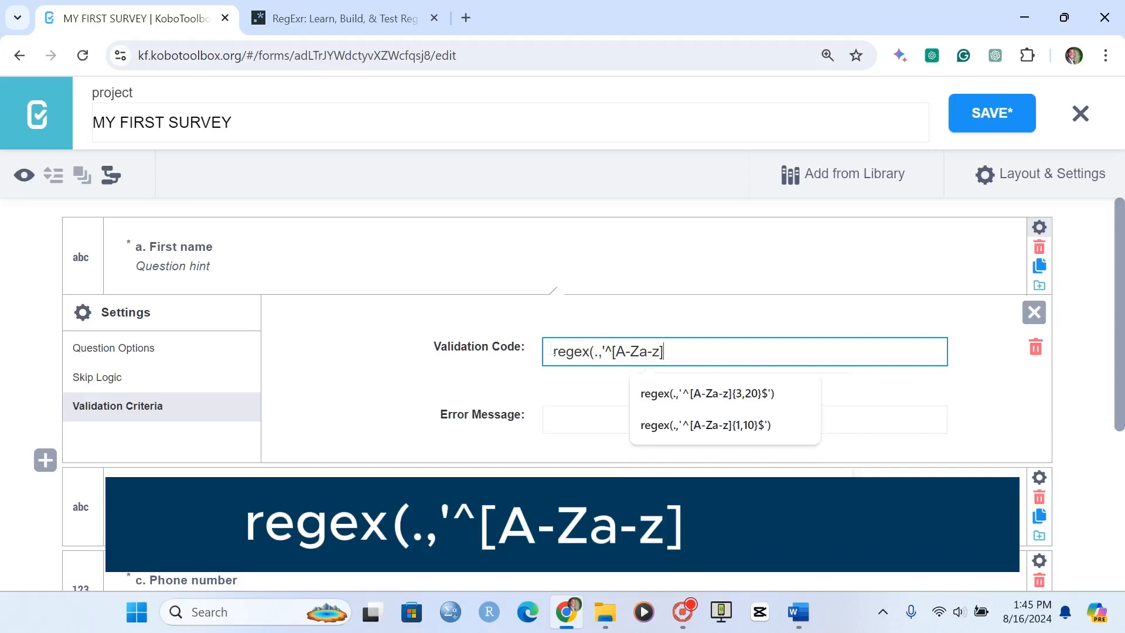
text({3)
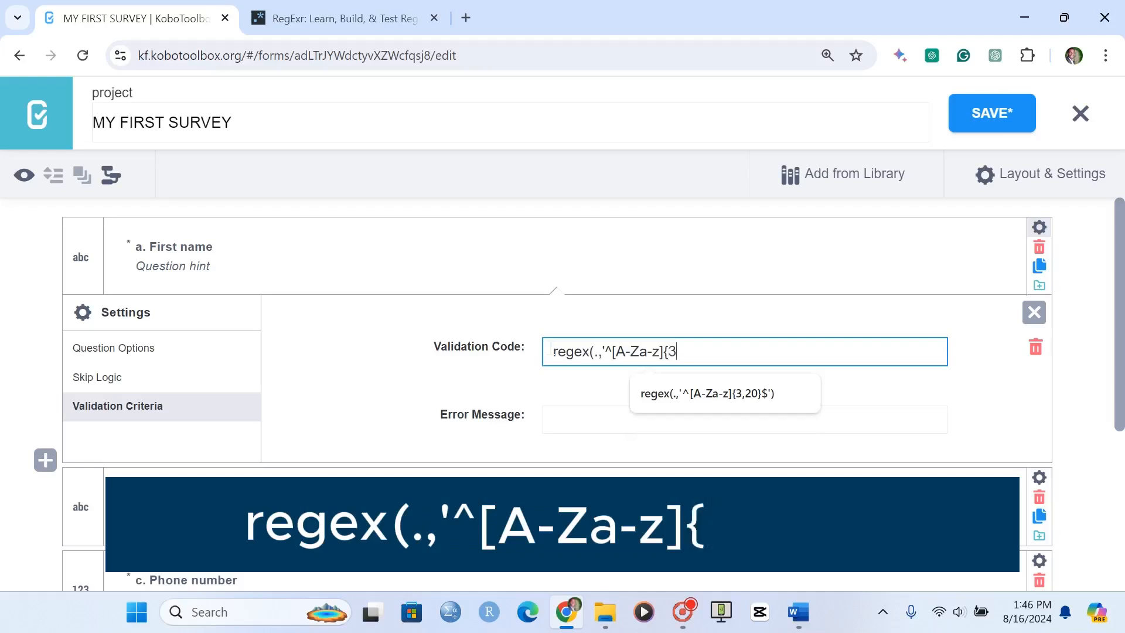
text(,)
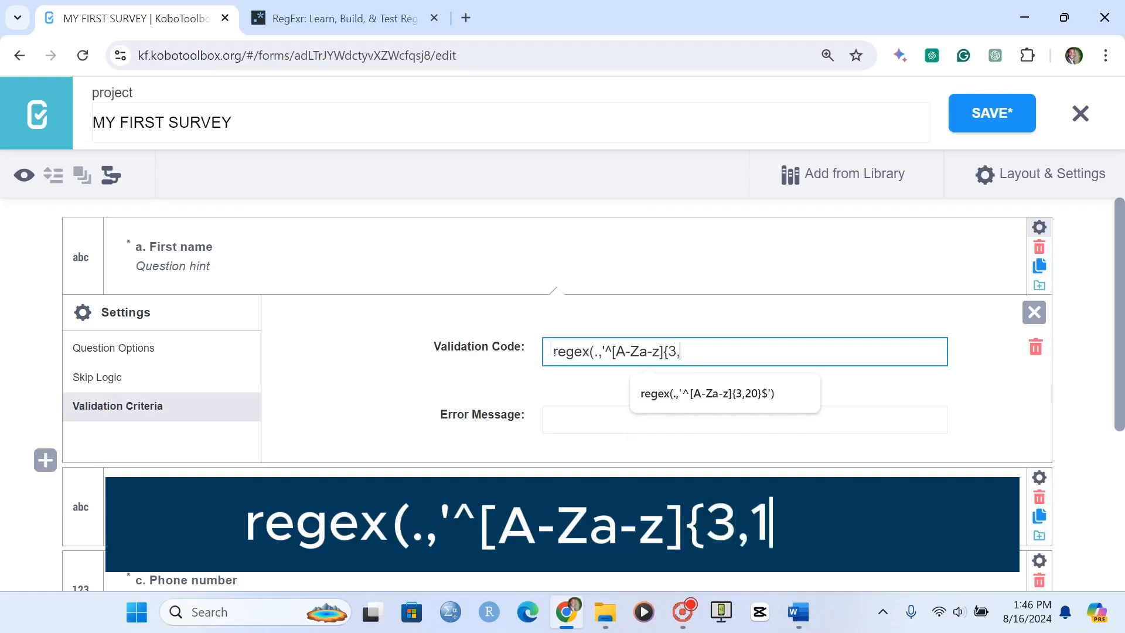
text(15})
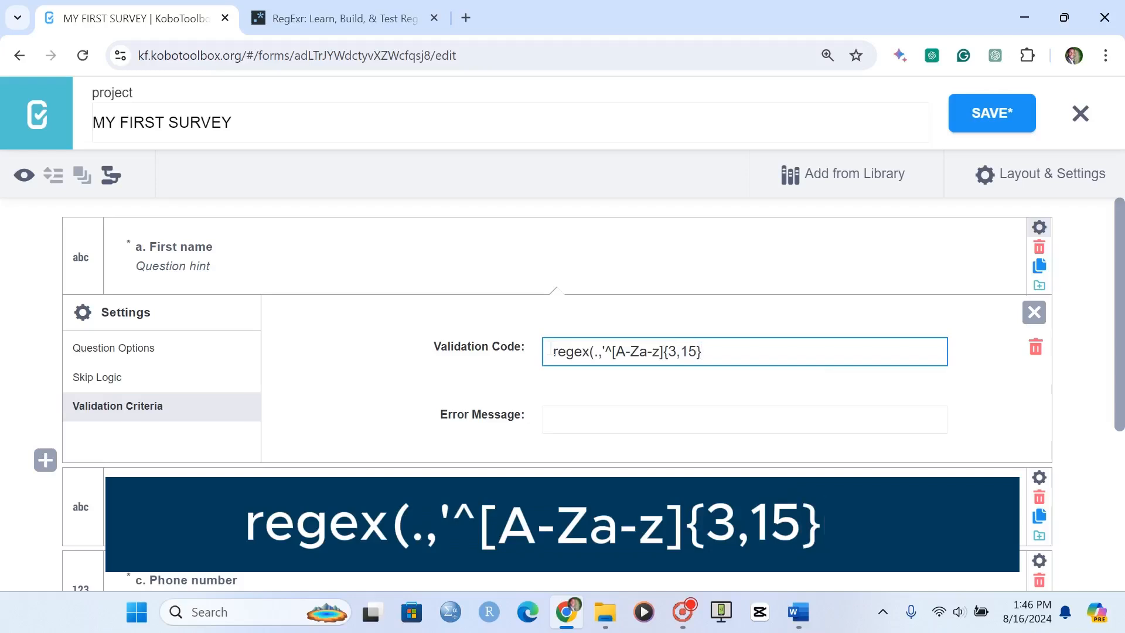
text($)
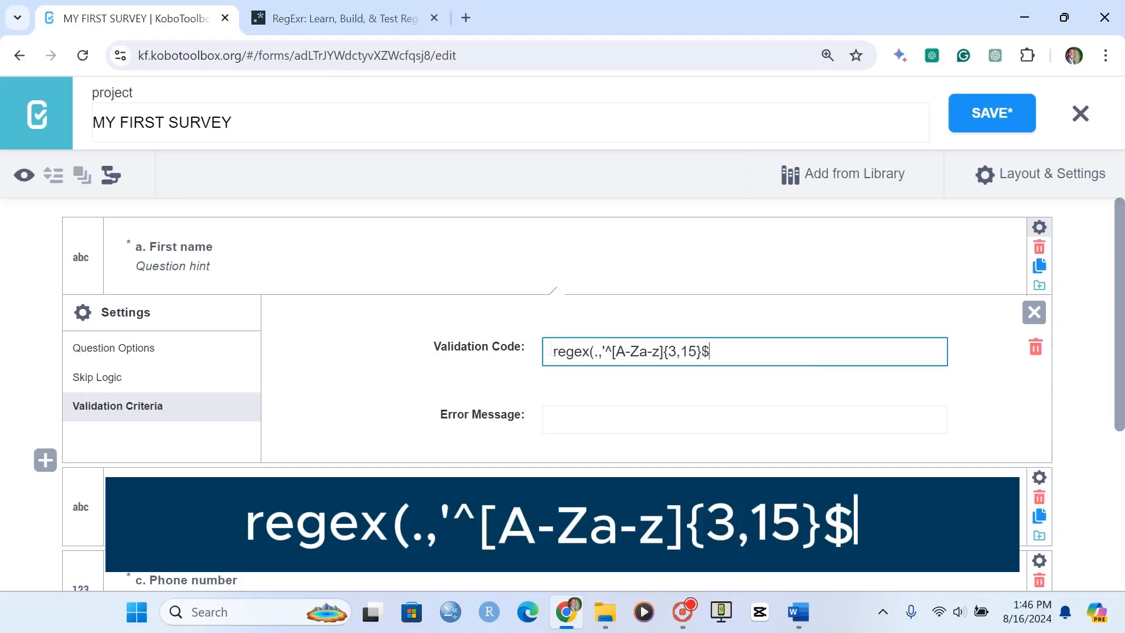
text(')
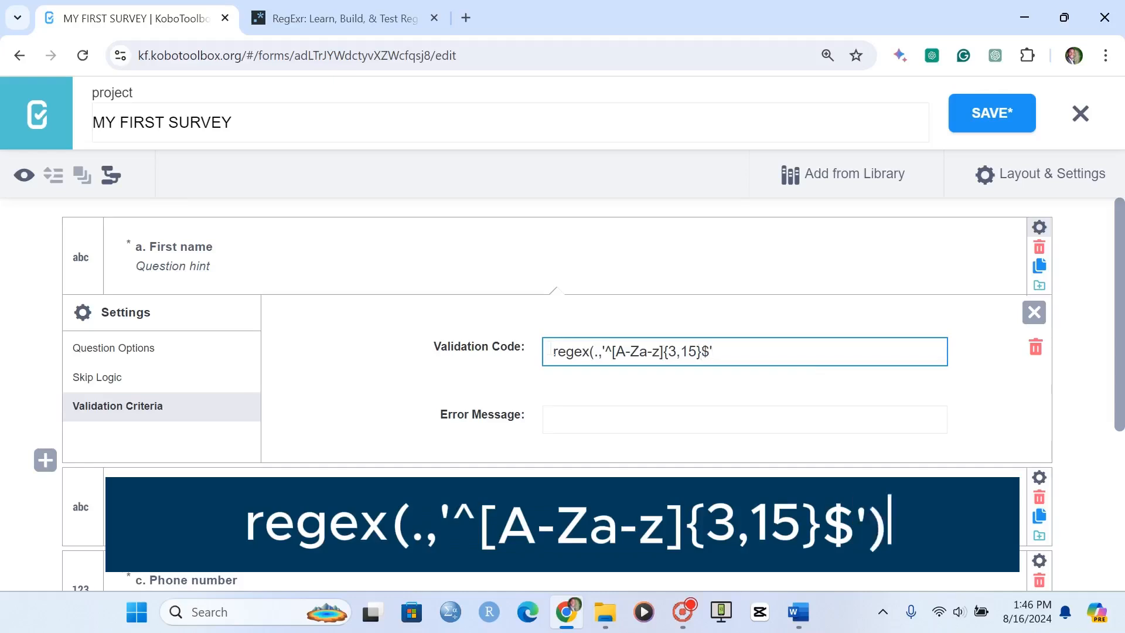
text())
Set the First name error message to "Please enter a valid name", then save the form and close the question's settings
click(634, 427)
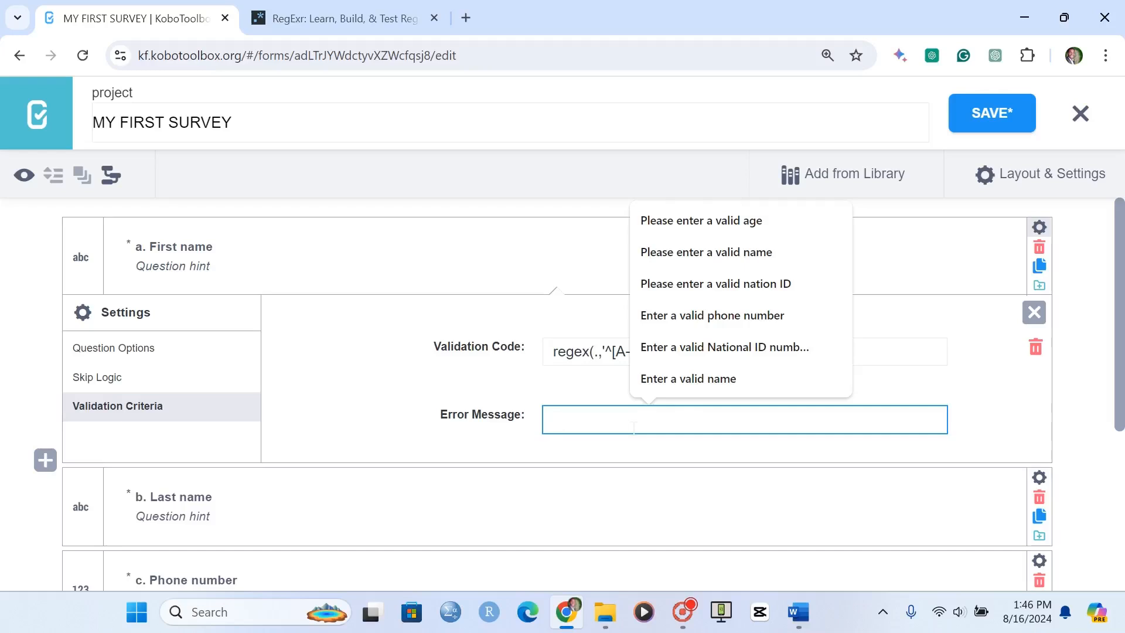
text(Please)
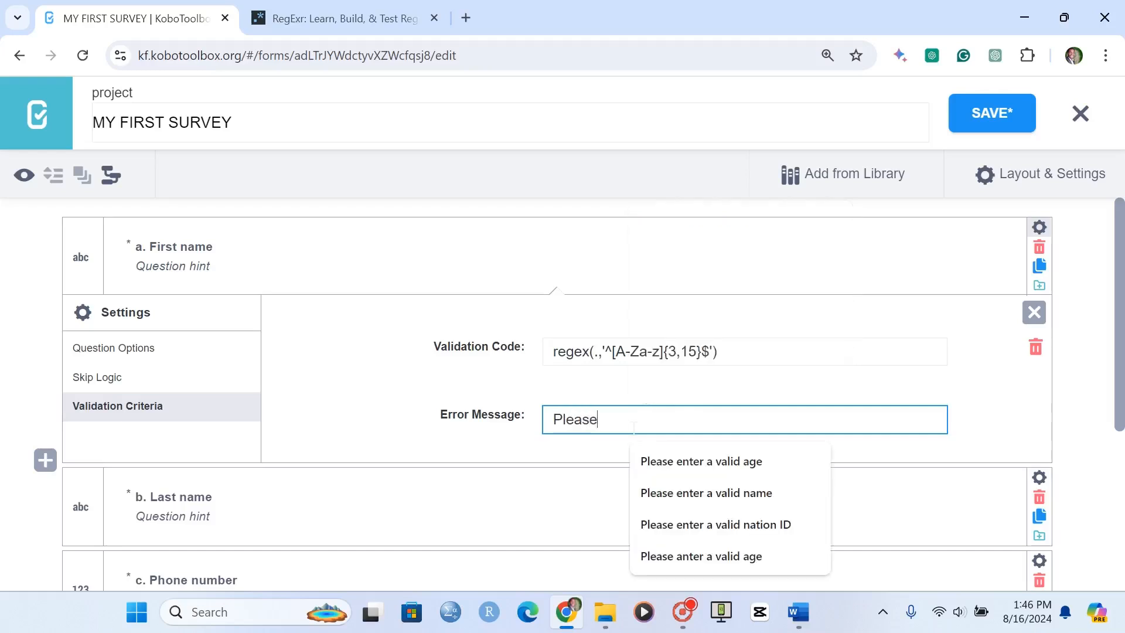
text( ente)
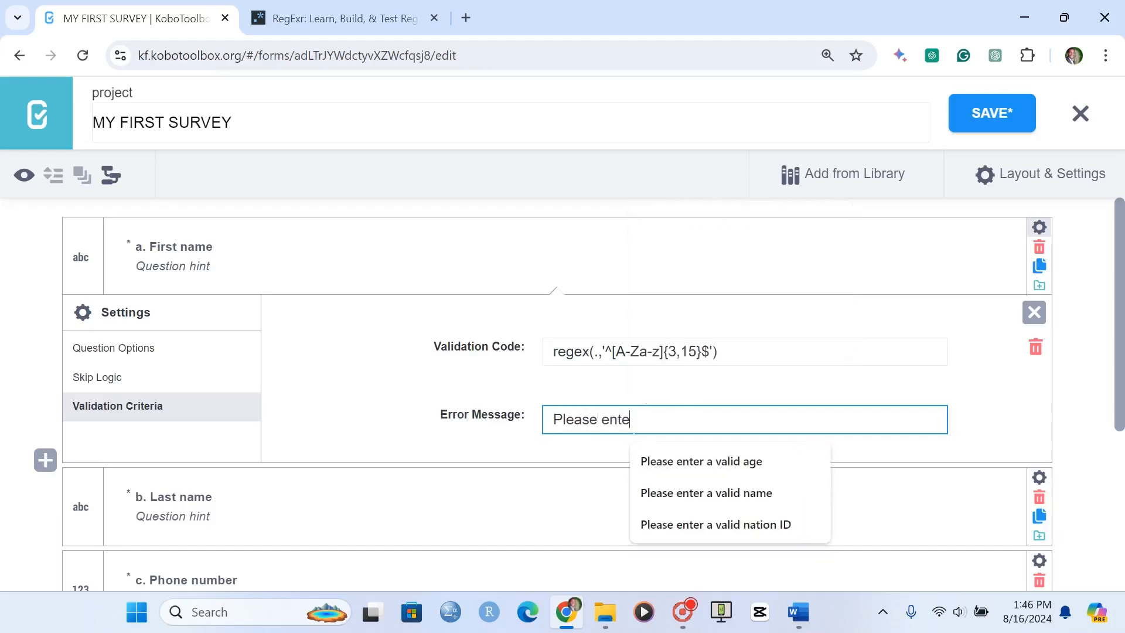
text(r a valid name)
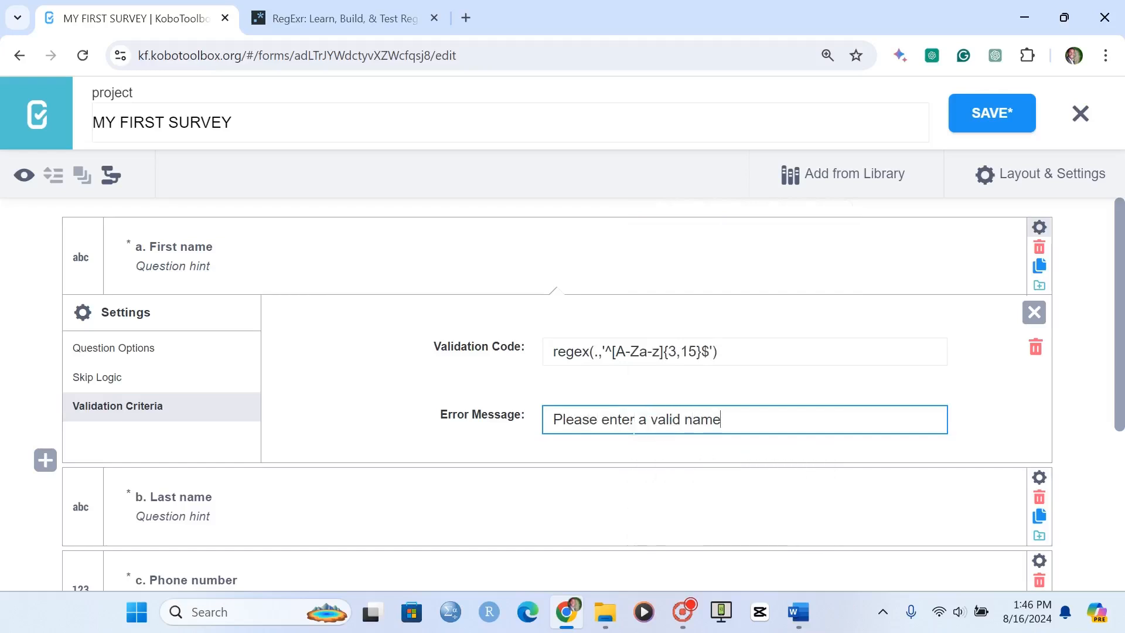
key(Return)
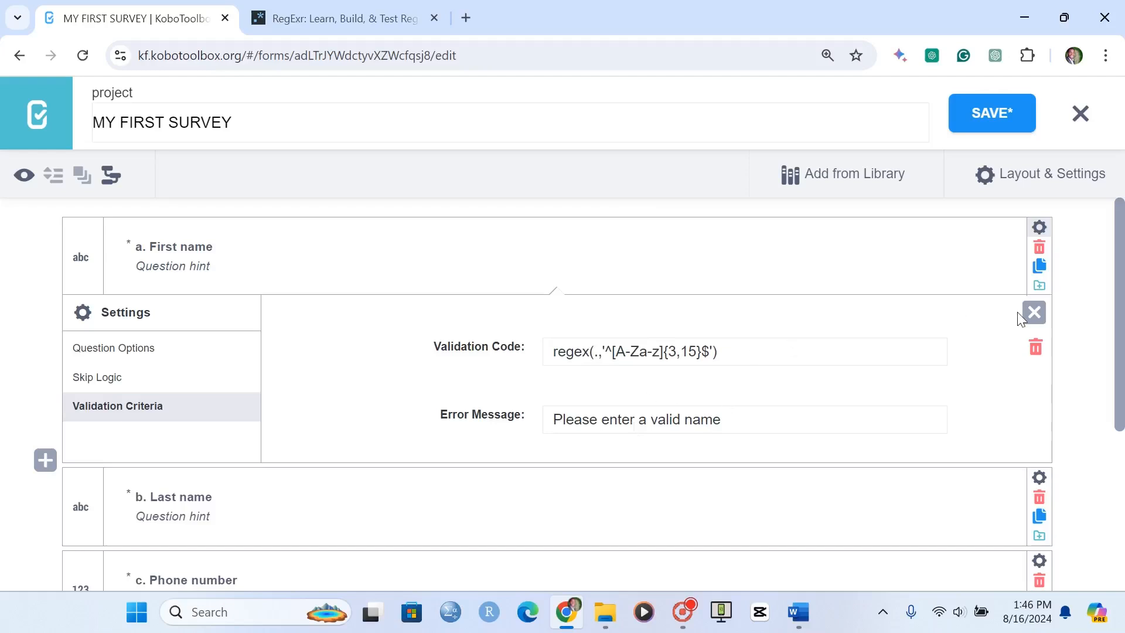
click(991, 124)
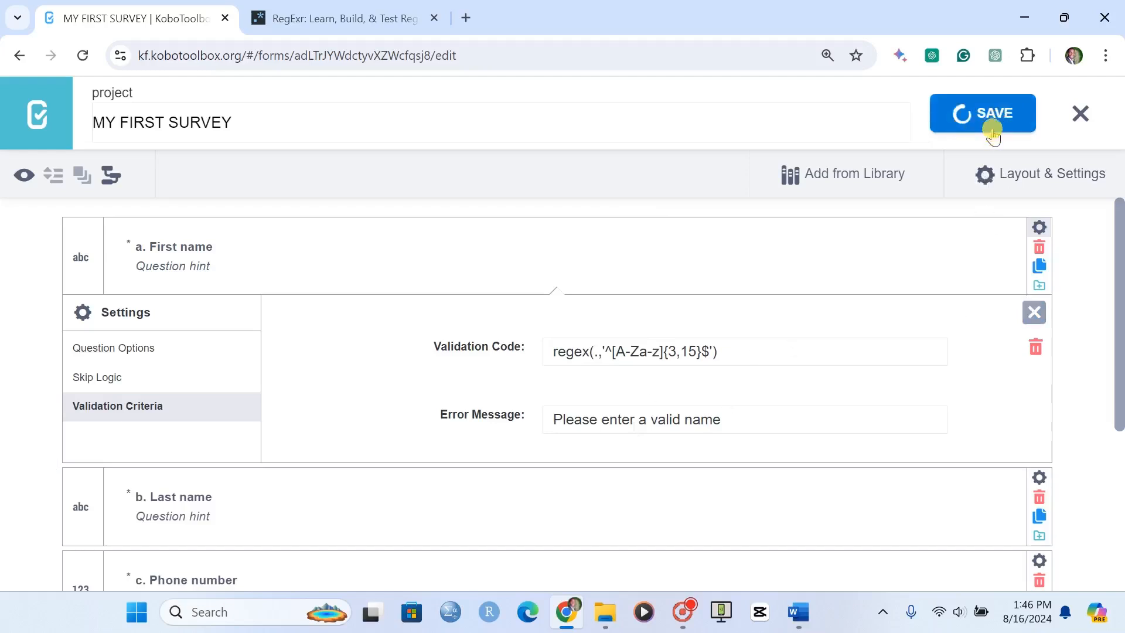
click(1032, 312)
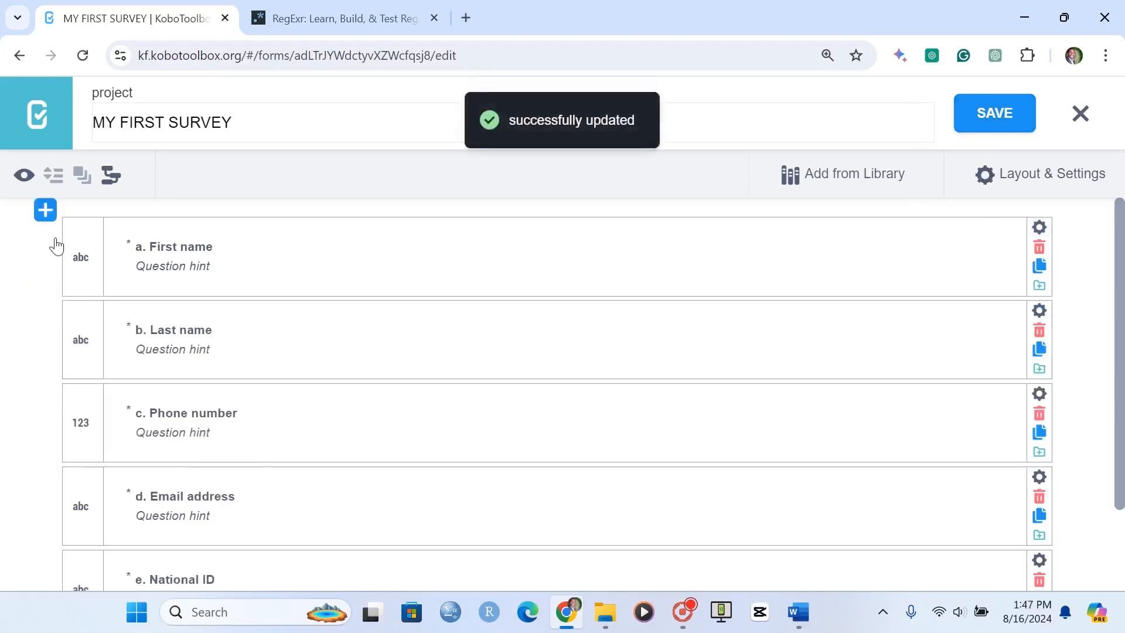
Preview the form and test the First name question's validation with a sample first name
click(24, 176)
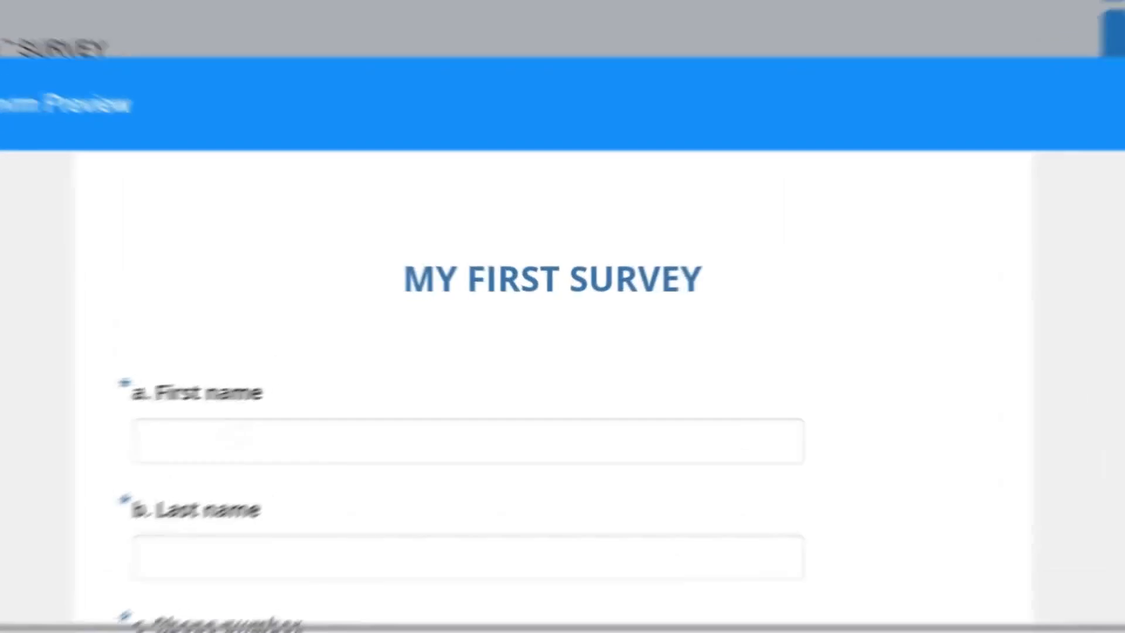
click(329, 402)
text(Innocent)
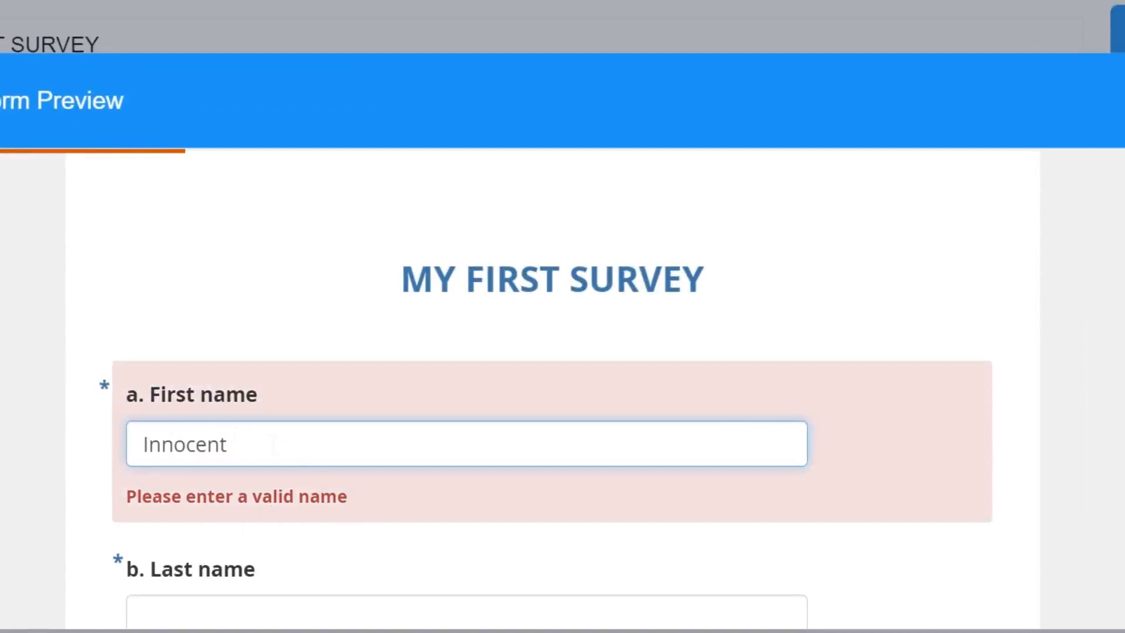
key(BackSpace)
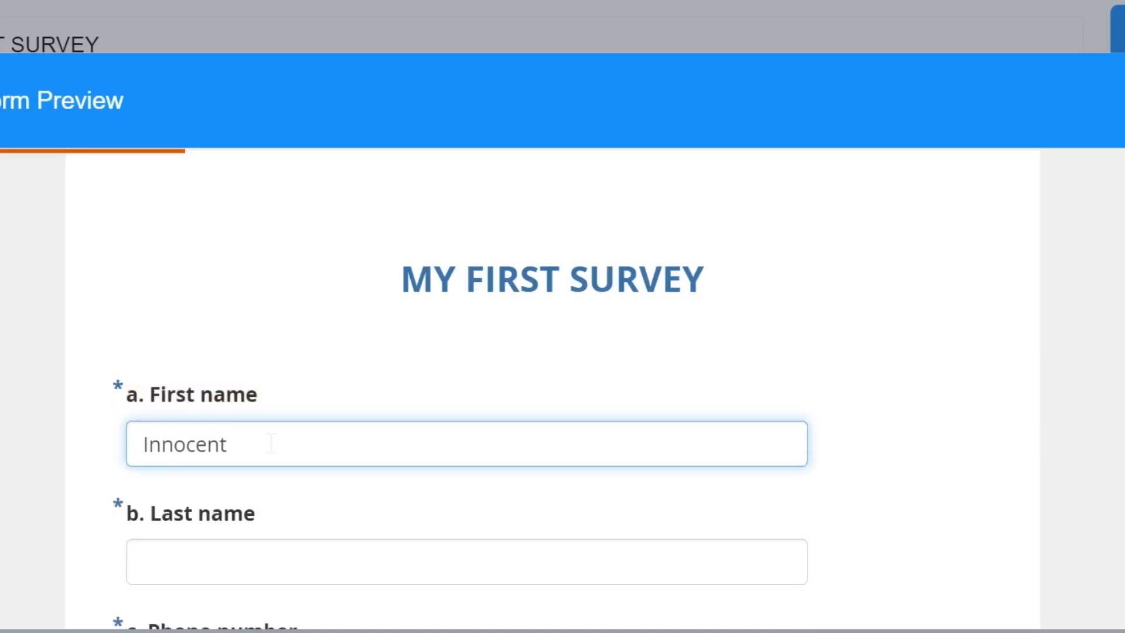
Test the First name validation by appending a surname to the sample entry, and remove the surname again
drag(332, 441, 234, 447)
key(BackSpace)
key(BackSpace)
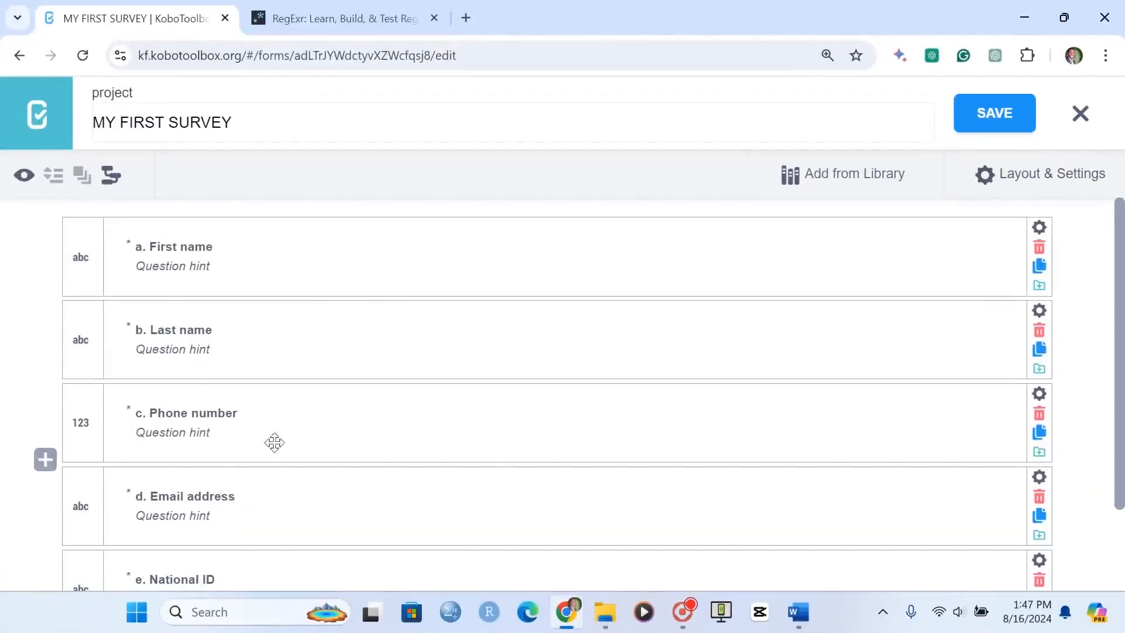
Open manual XLSForm validation code entry for the Phone number question
click(1037, 395)
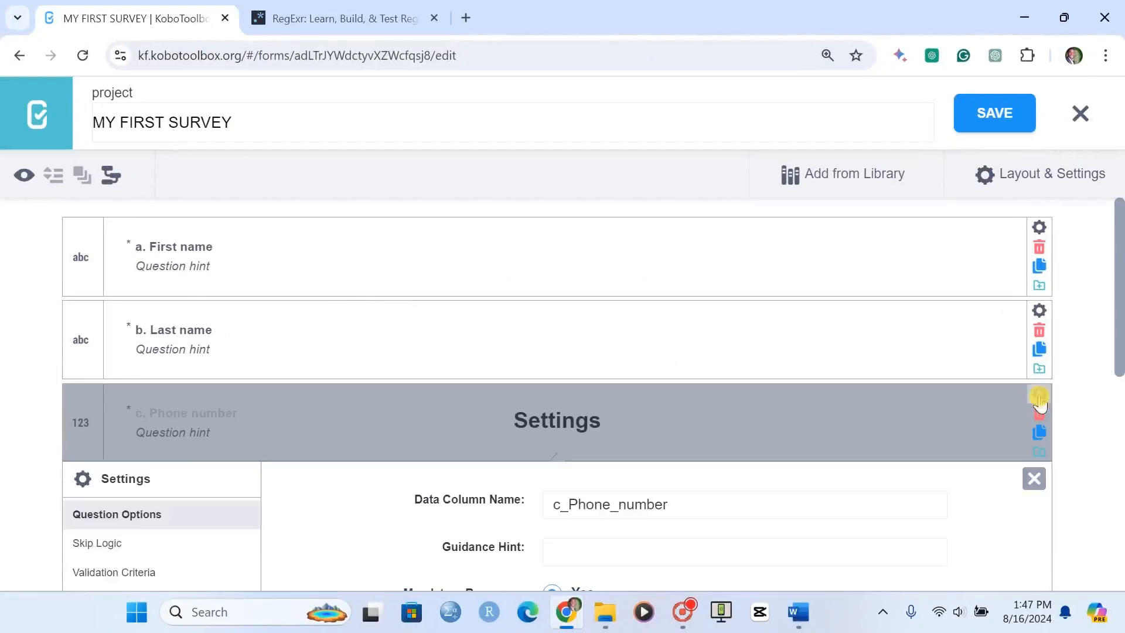
click(200, 417)
click(619, 410)
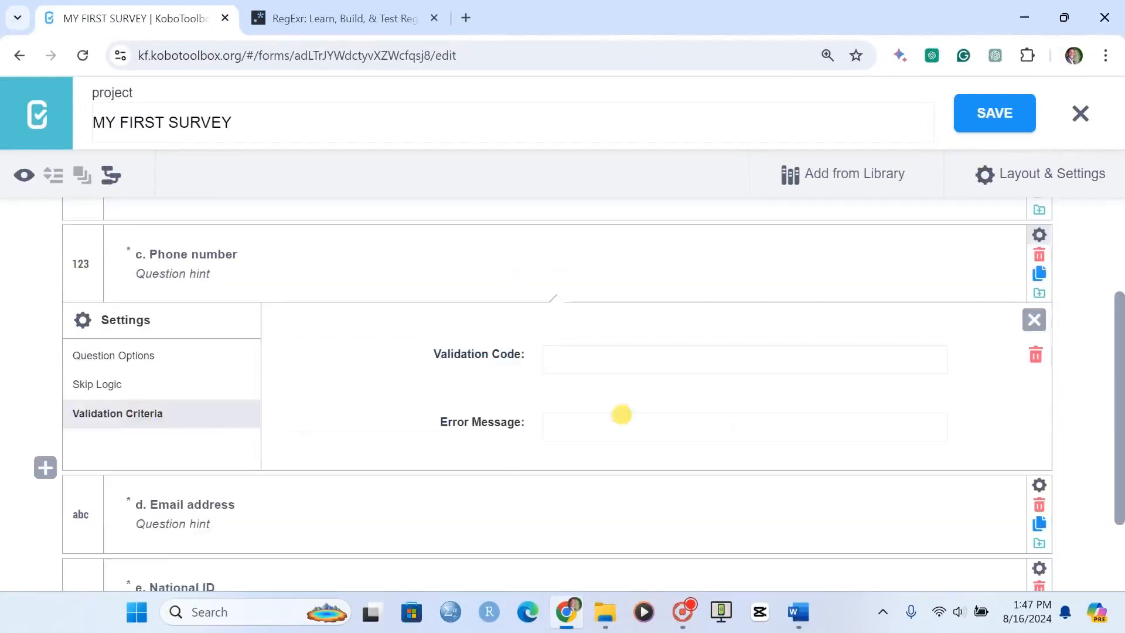
Enter regex(.,'^[1-9][0-9]{8}$') as the Phone number question's validation code
click(598, 363)
text(rege)
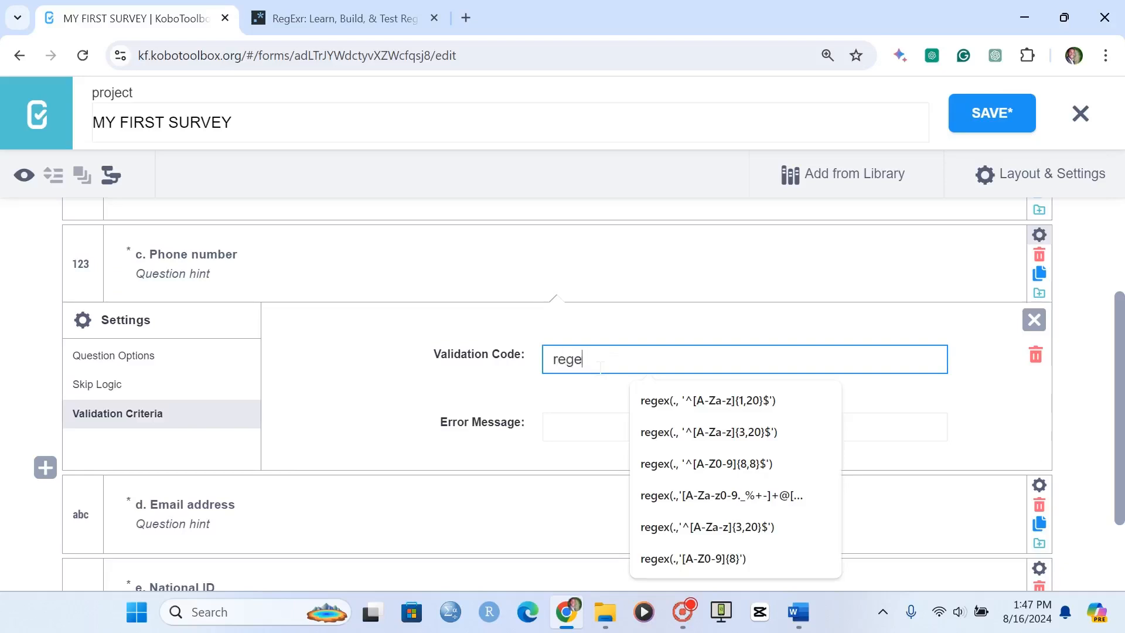
text(x(.,^)
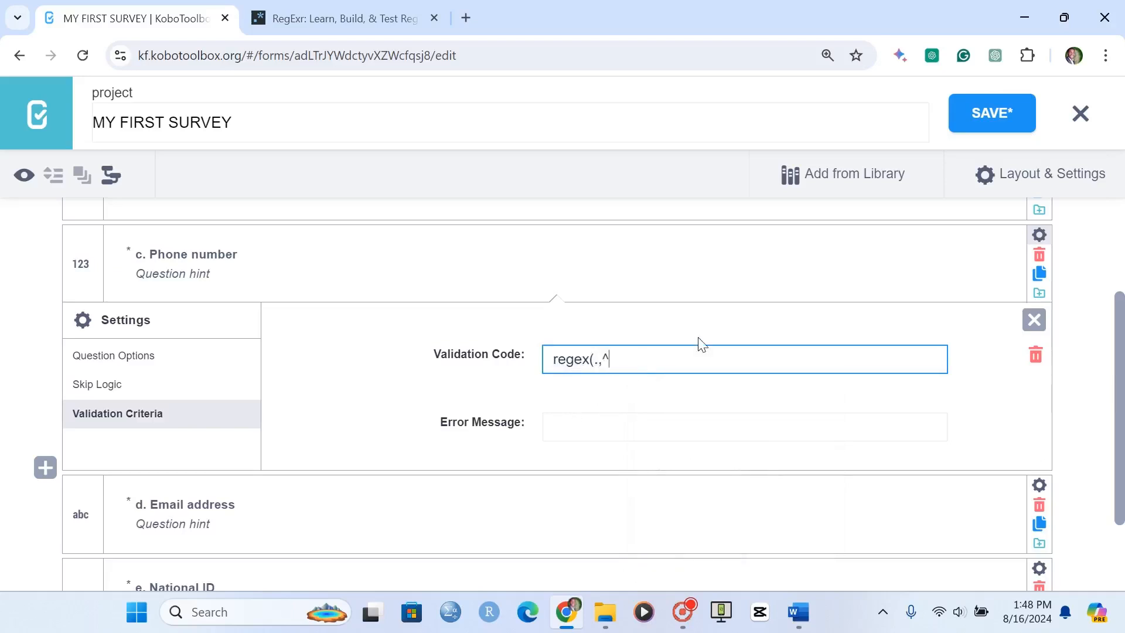
text([1-9][0-9]{)
text(8}$)
text())
Set the Phone number error message to "Please enter a valid phone number" and save the form
click(604, 424)
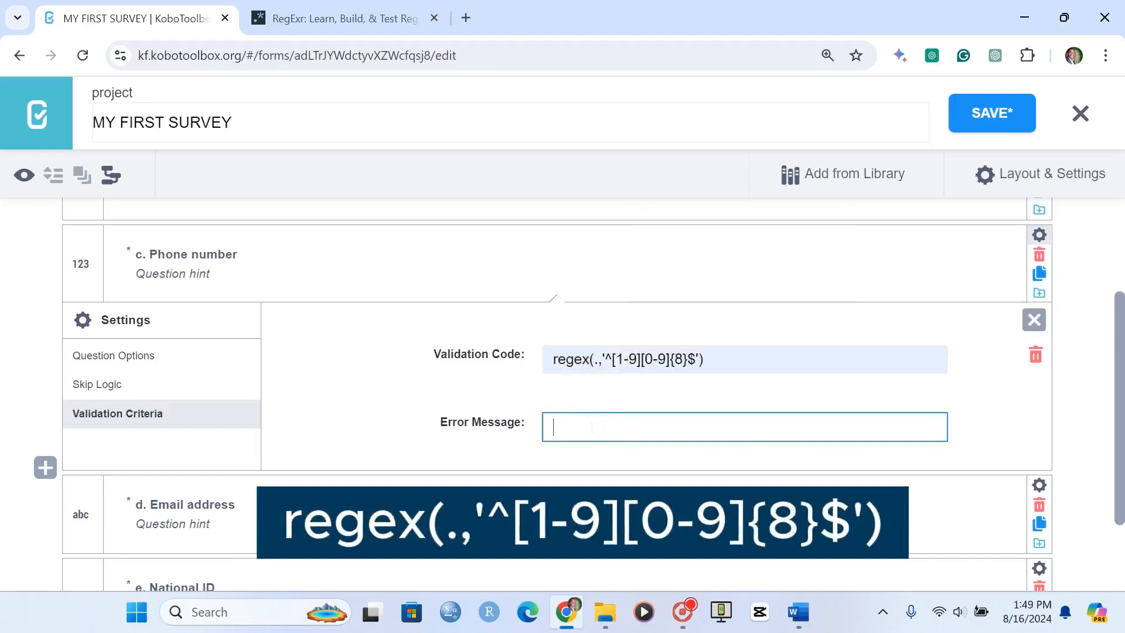
text(Please en)
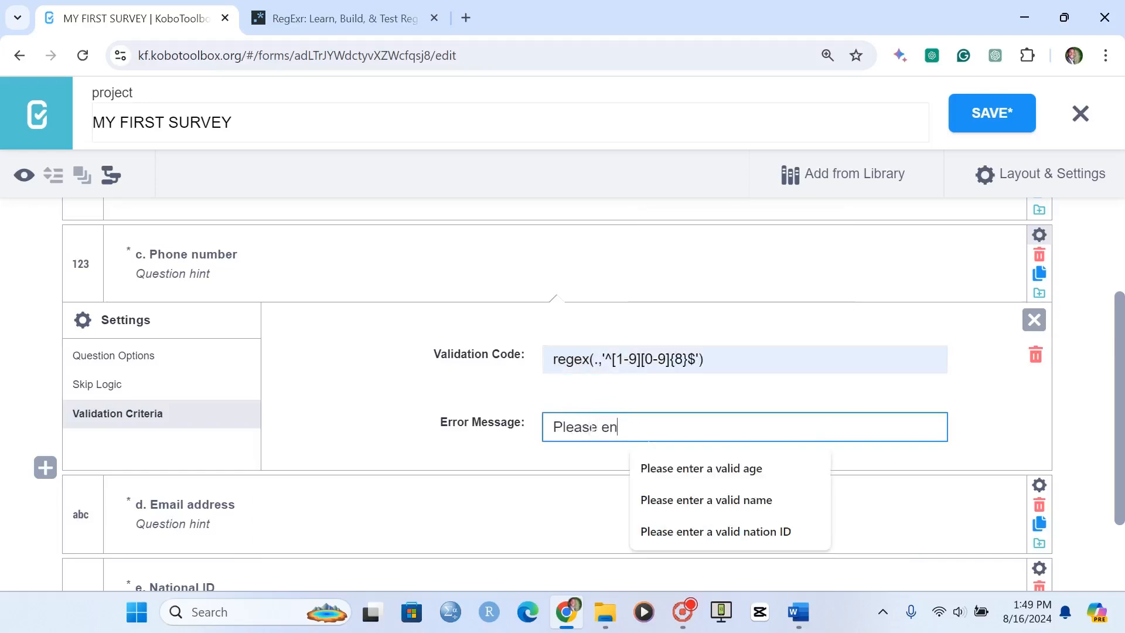
text(ter a valid phone number)
key(Tab)
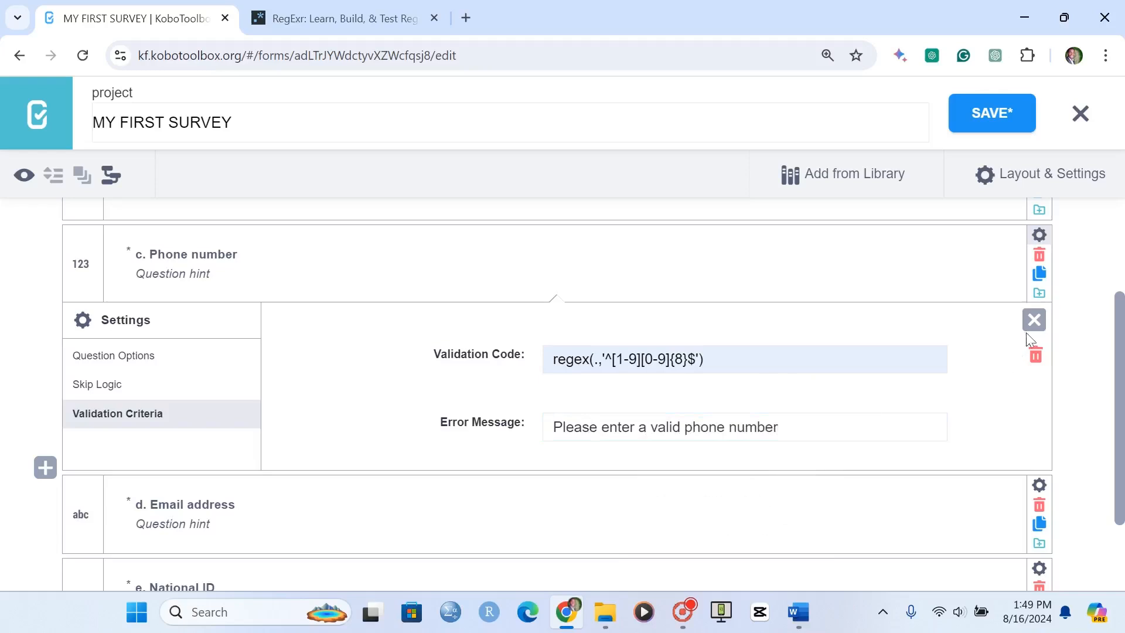
click(989, 127)
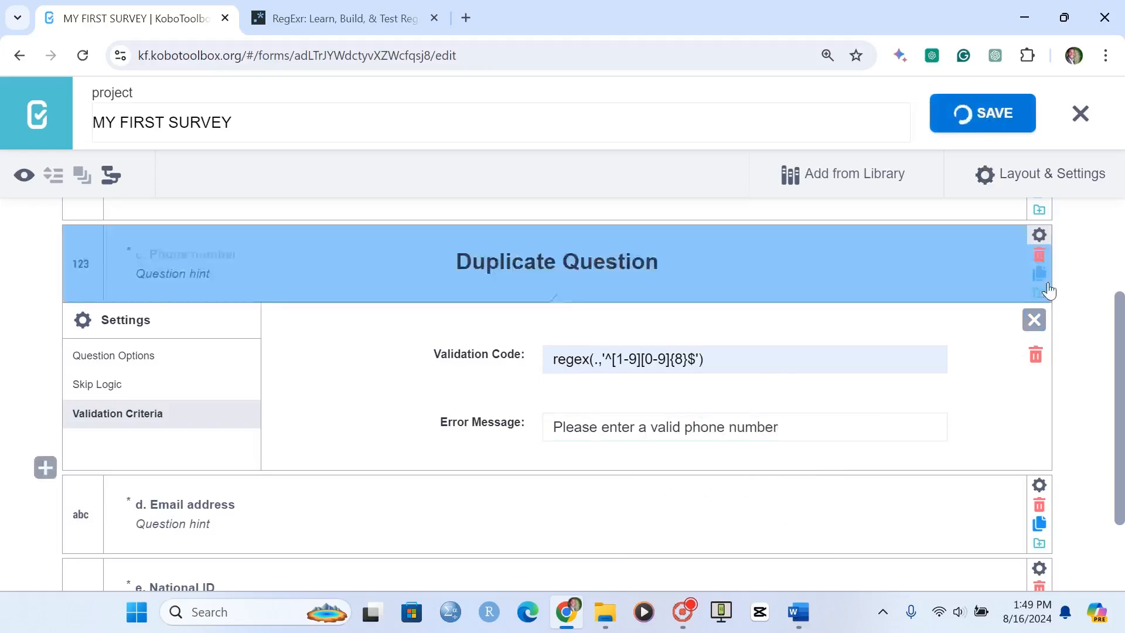
Close the Phone number settings and open manual XLSForm validation code entry for the Email address question
click(1033, 321)
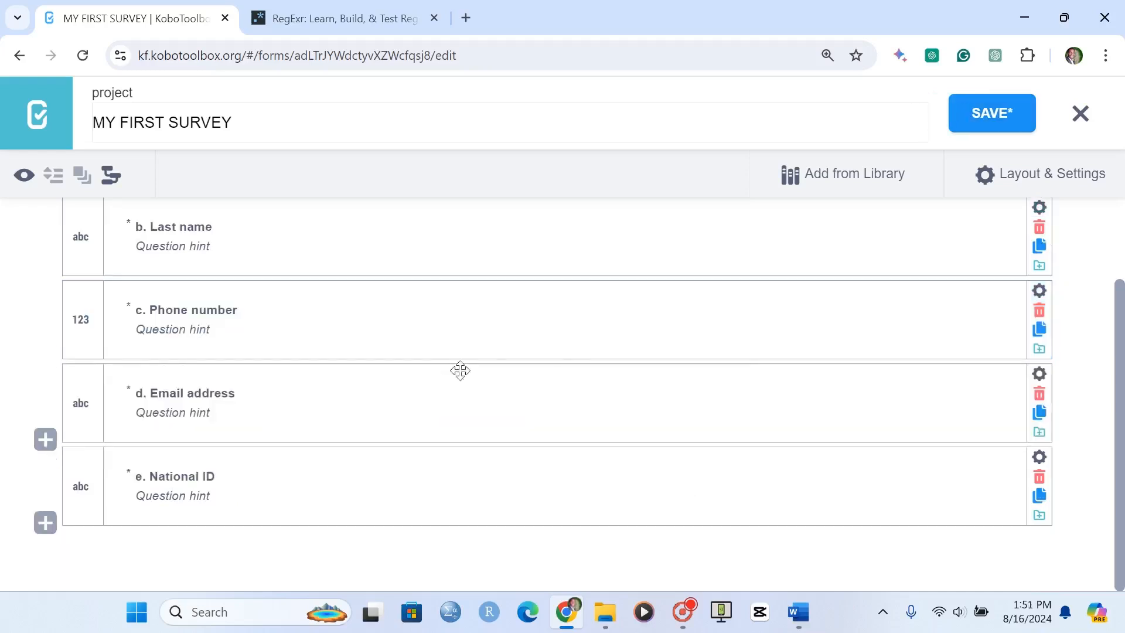
click(1039, 374)
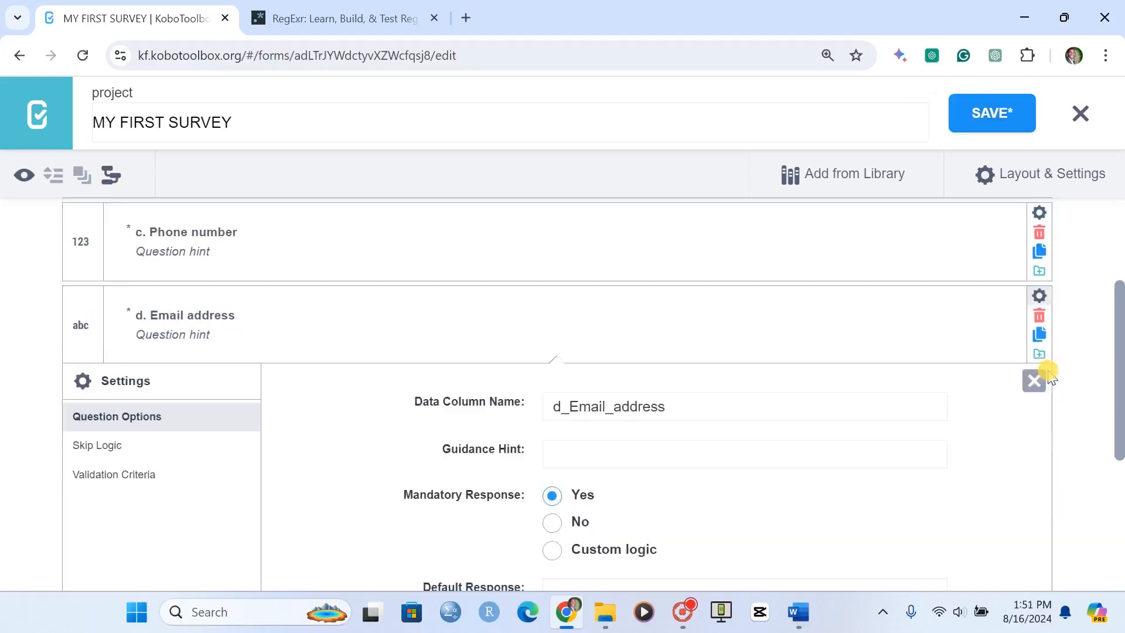
click(136, 478)
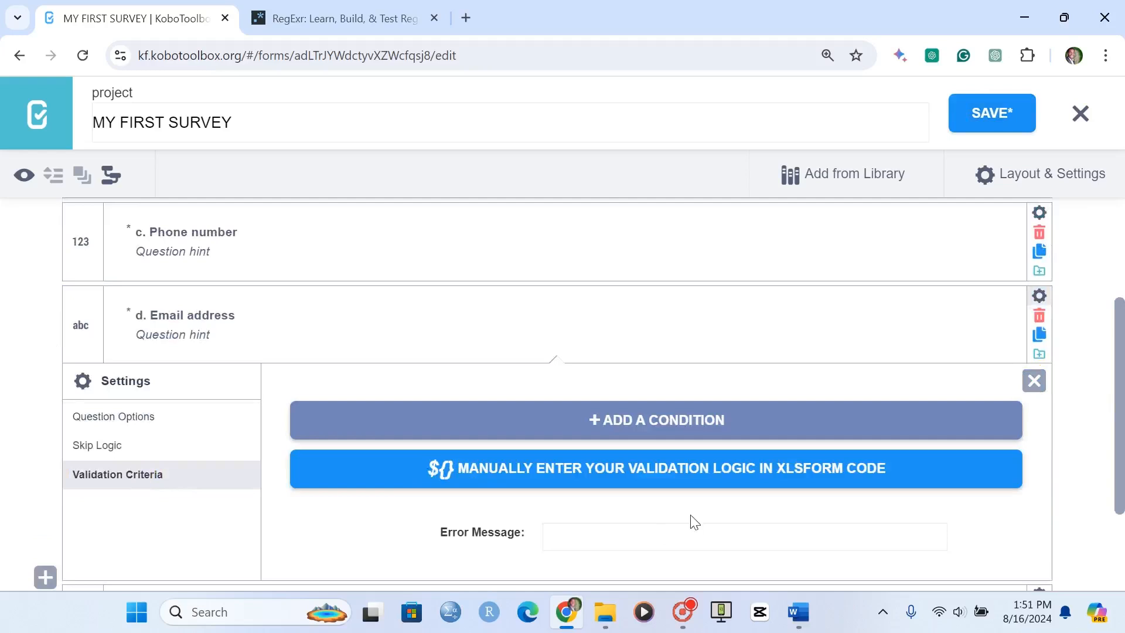
click(640, 476)
click(545, 421)
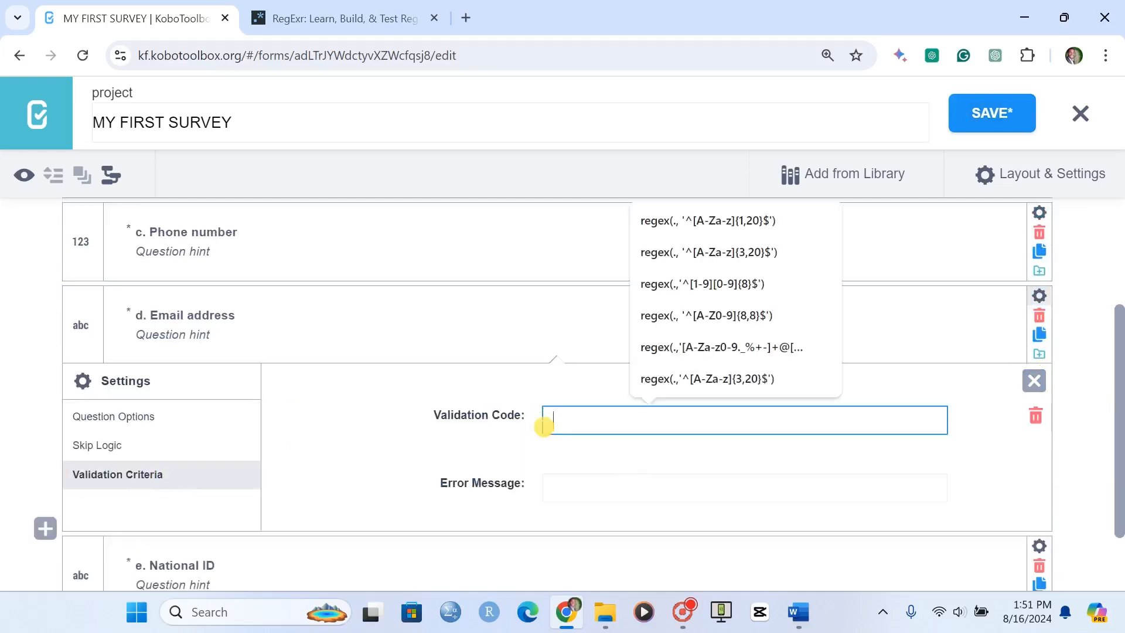
scroll(544, 421, down, 2)
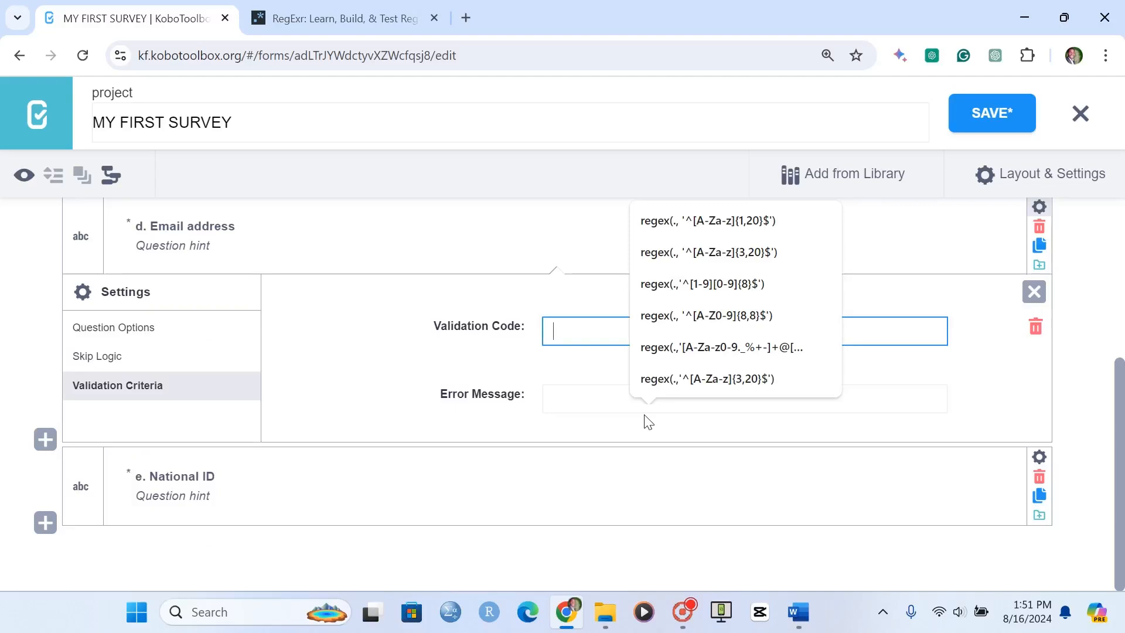
Start the Email address validation code with regex(.,'^[A-Za-z0-9._%-+] to cover the part before the @ sign
text(regex(.,)
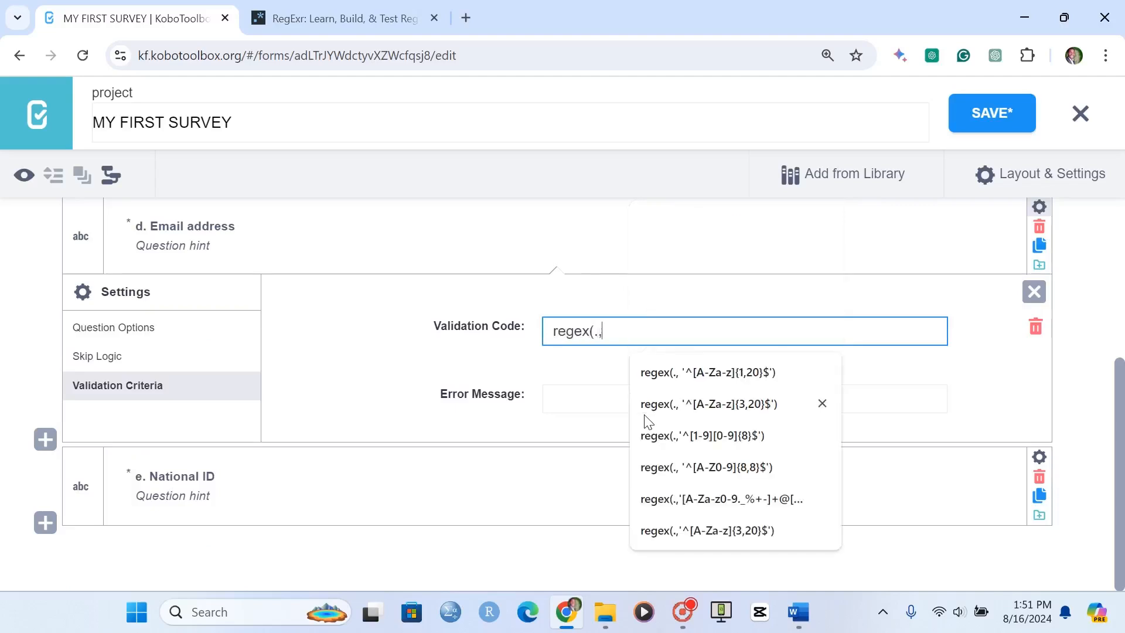
text('^[)
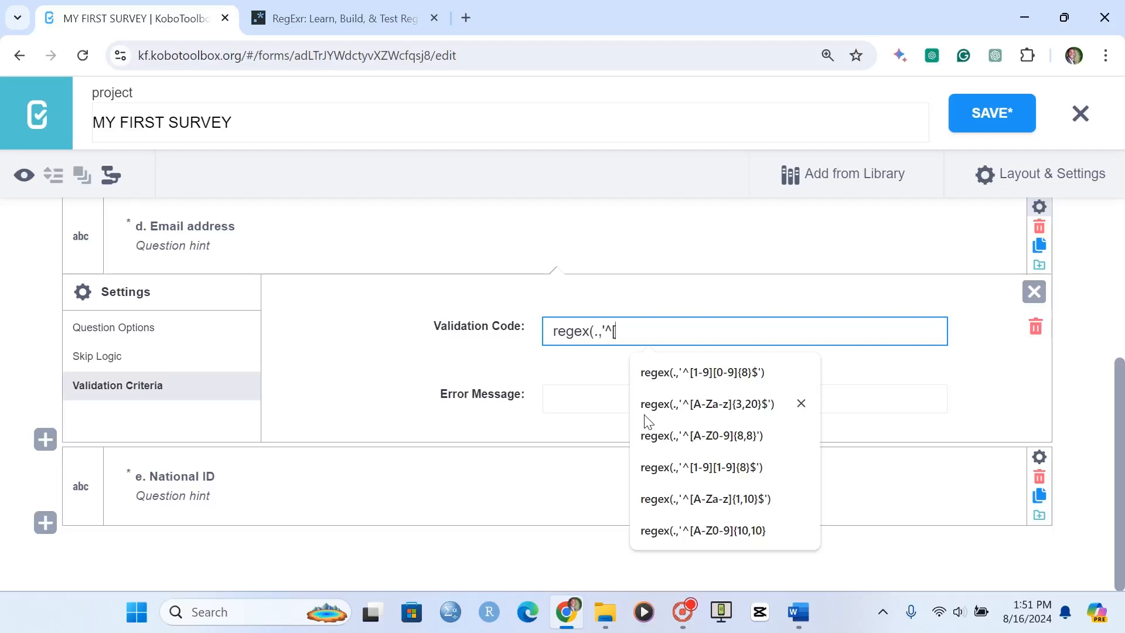
text(A)
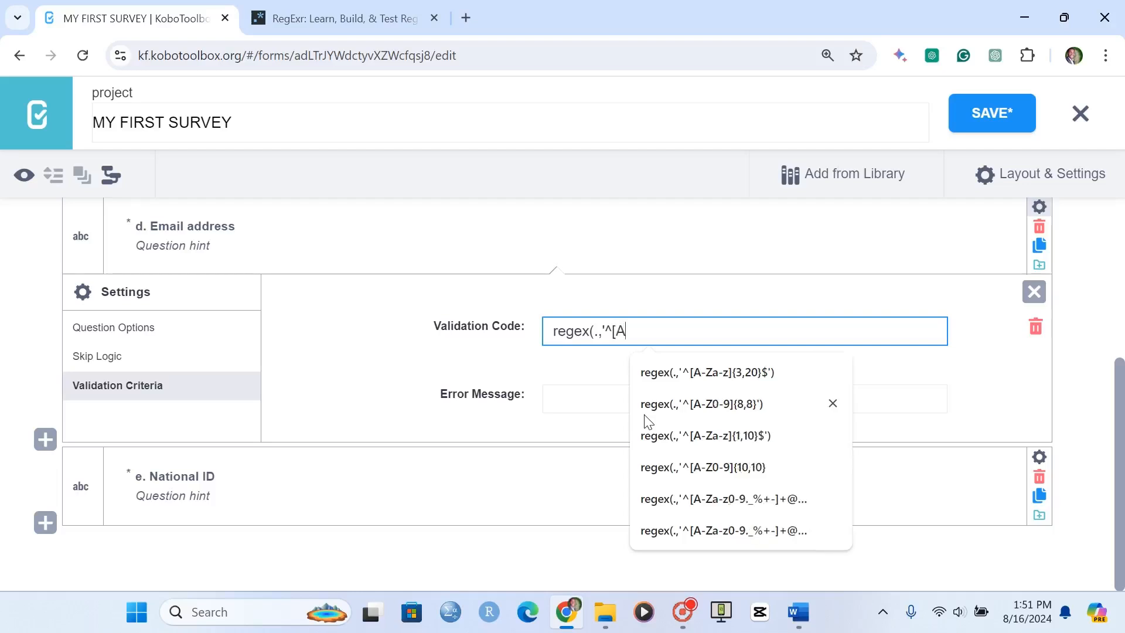
text(-Za-z)
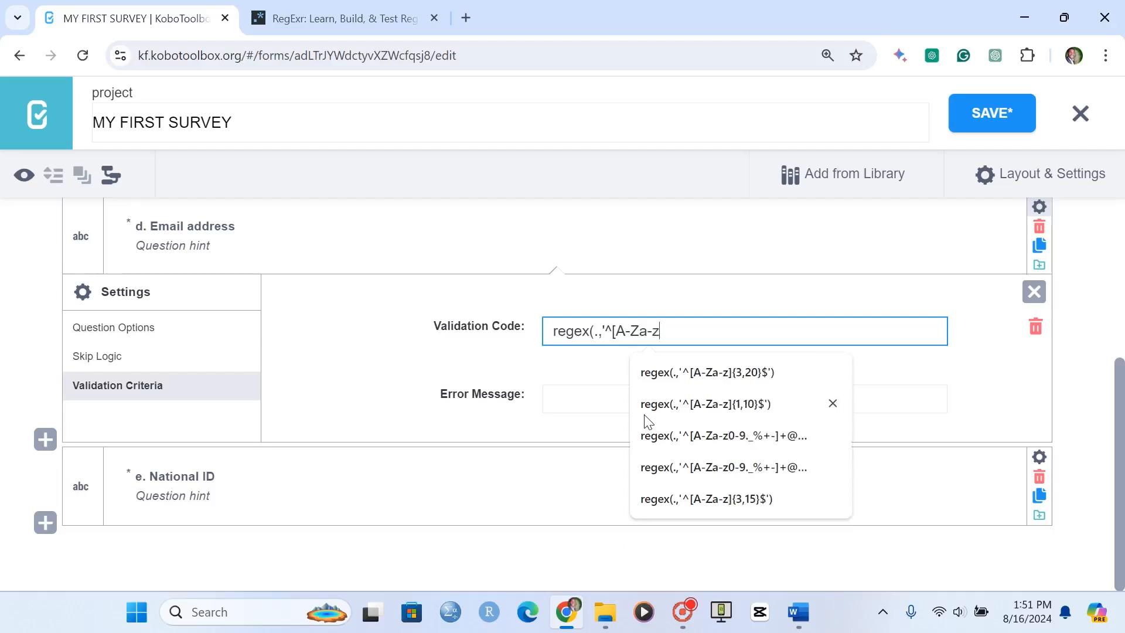
text(0-9)
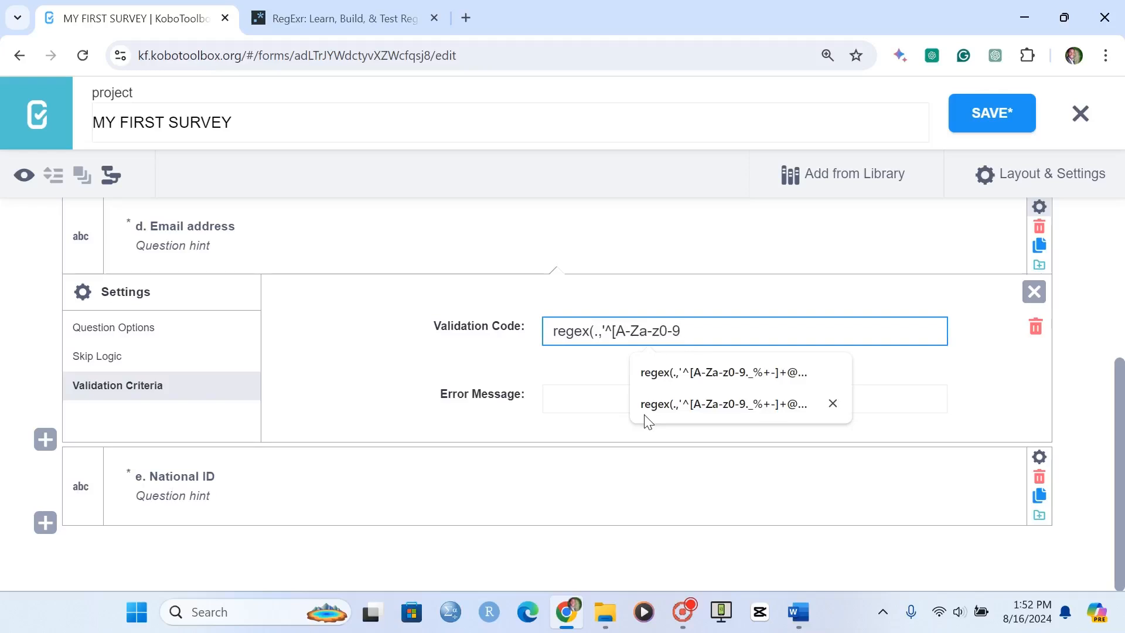
text(._%-+)
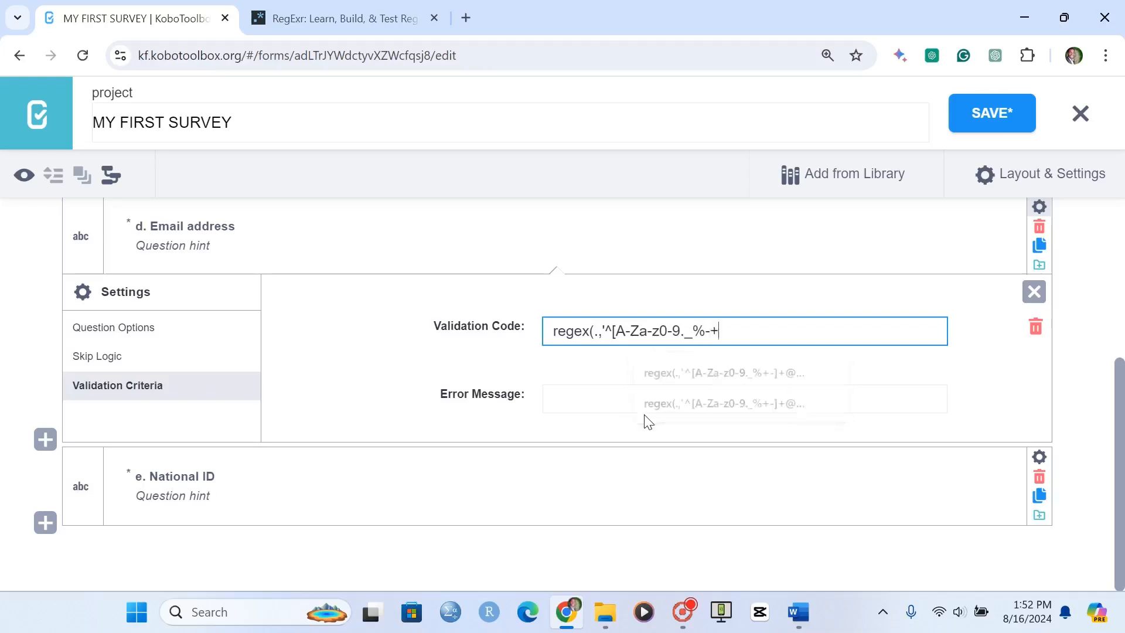
text(])
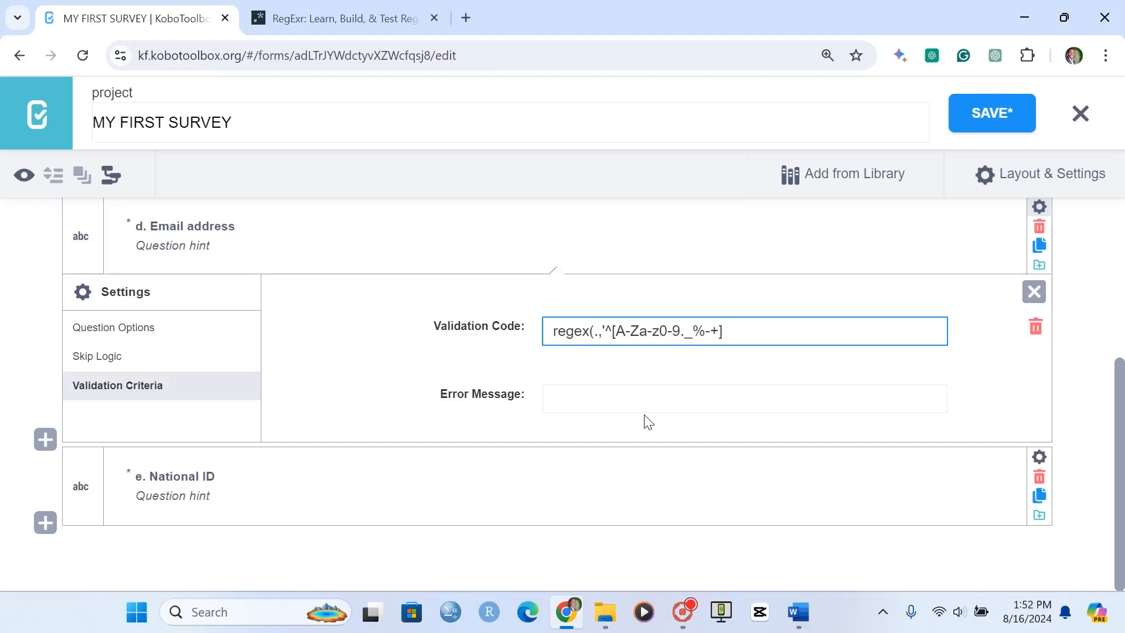
Extend the Email address validation code with +@[A-Za-z0-9._]+ to cover the @ sign and domain name
text(+)
text(@)
text([A-Za-z0-9)
text(._)
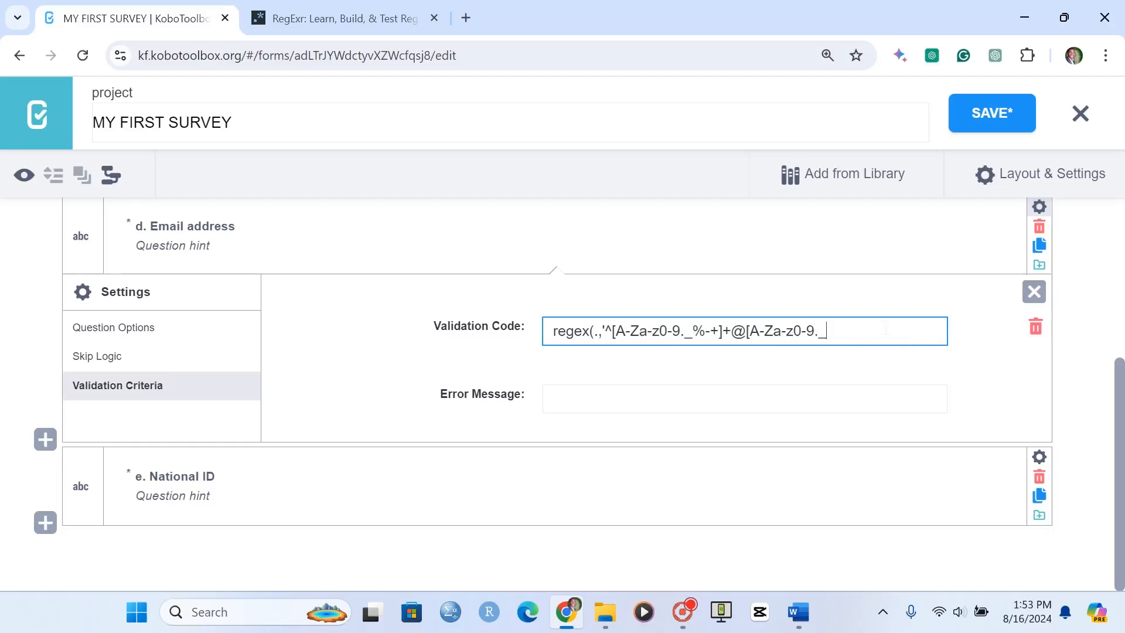
text(])
text(+)
text(.)
text(\)
text([)
text(A-Z)
text(a-z)
text(])
Complete the Email address validation code with .\[A-Za-z]{2,4}$') to cover the domain ending
drag(887, 331, 853, 330)
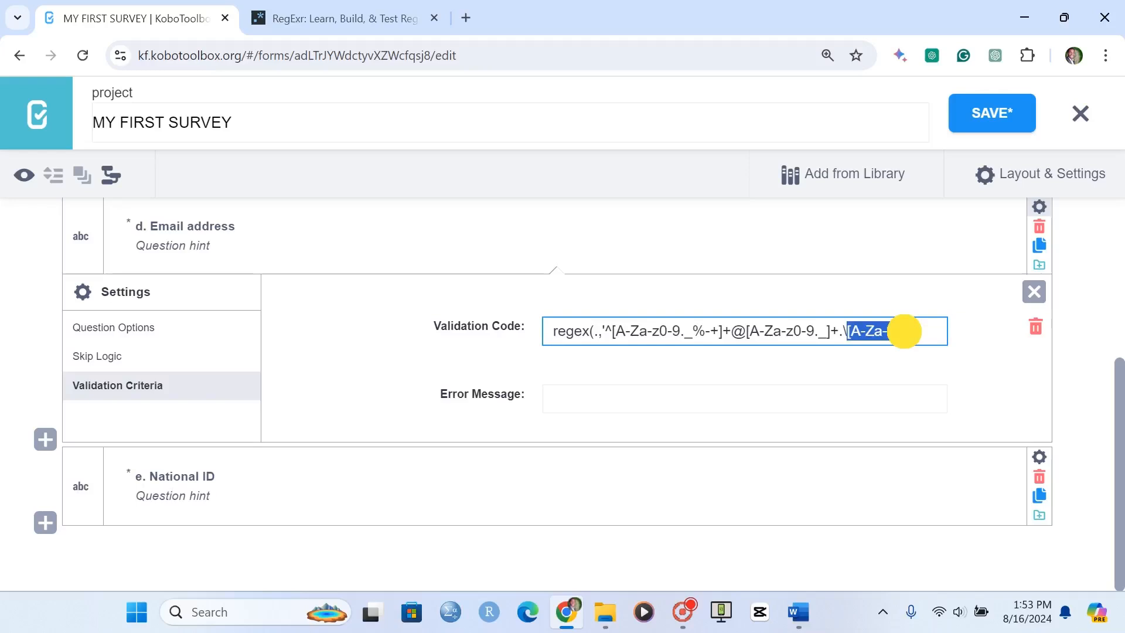
click(904, 331)
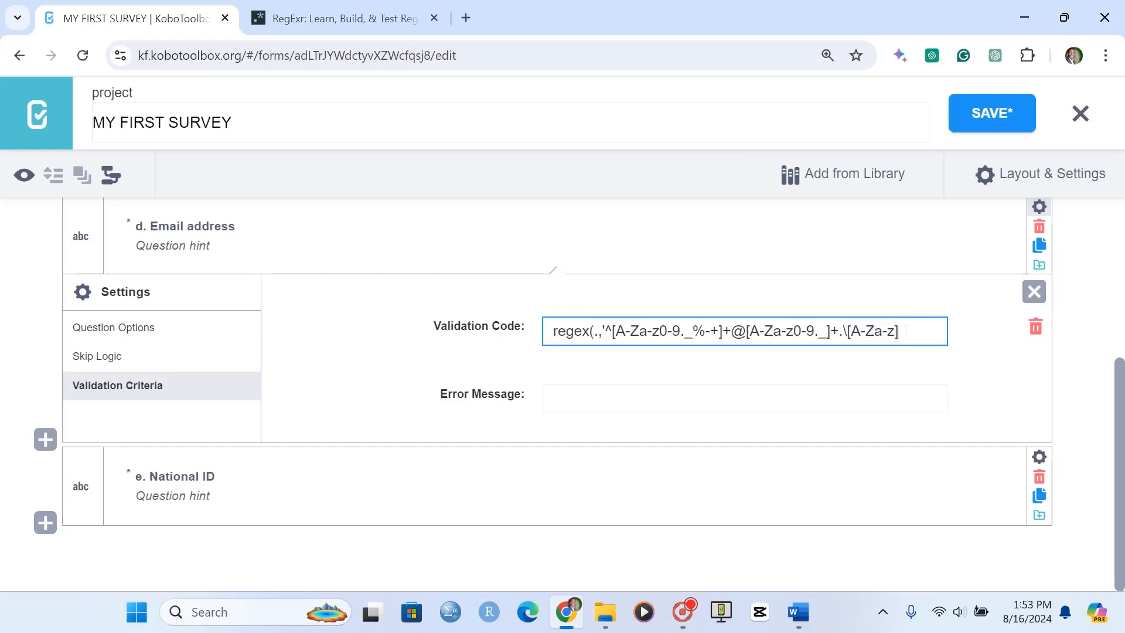
text({2,$)
key(BackSpace)
text(4})
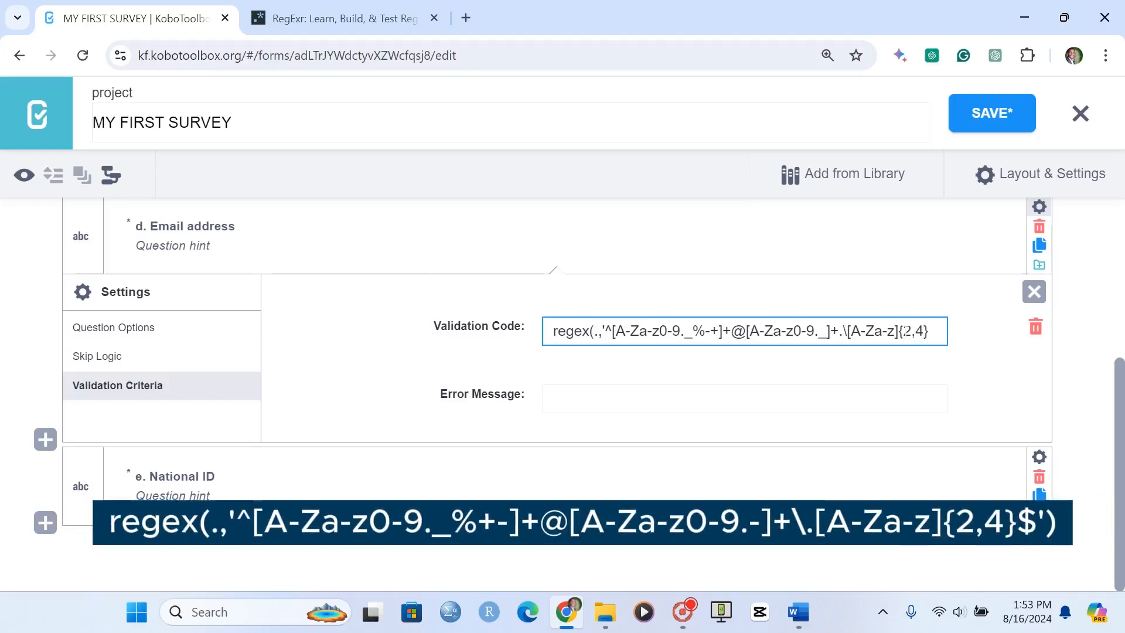
text($')
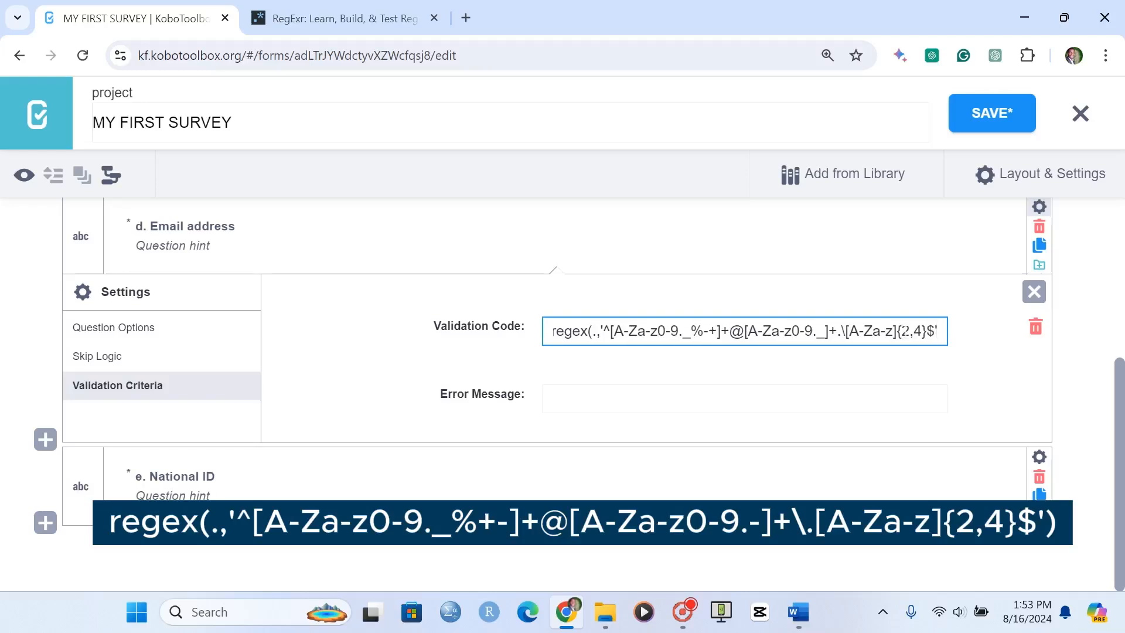
text())
Set the Email address error message to "Please enter a valid email address" and close the question's settings
click(815, 403)
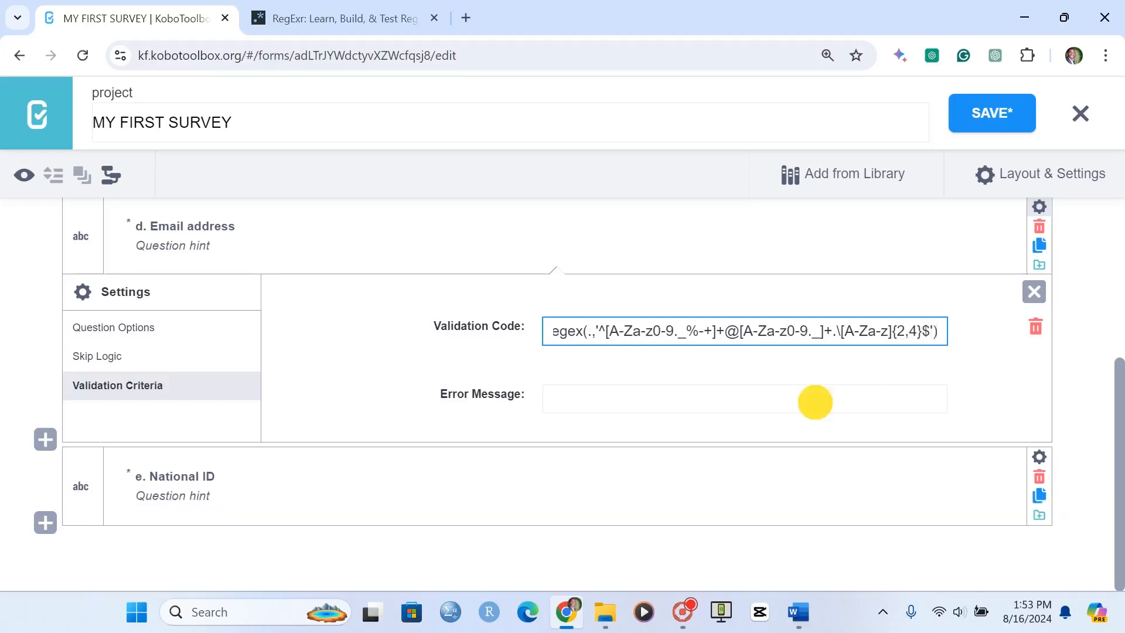
text(Ple)
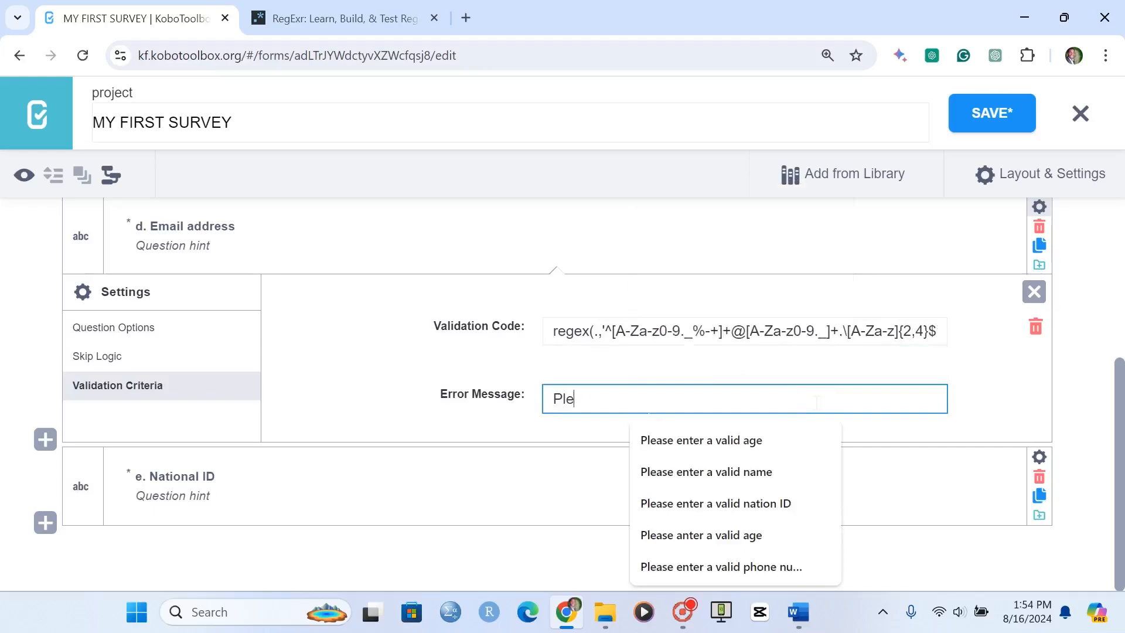
text(ase enter)
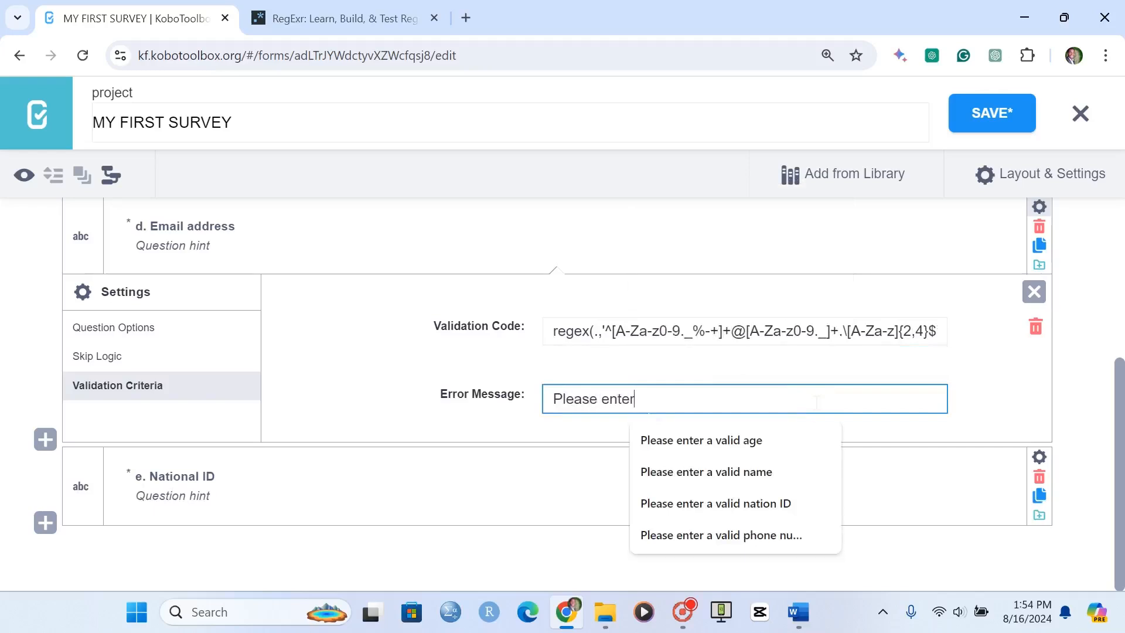
text( a valid ema)
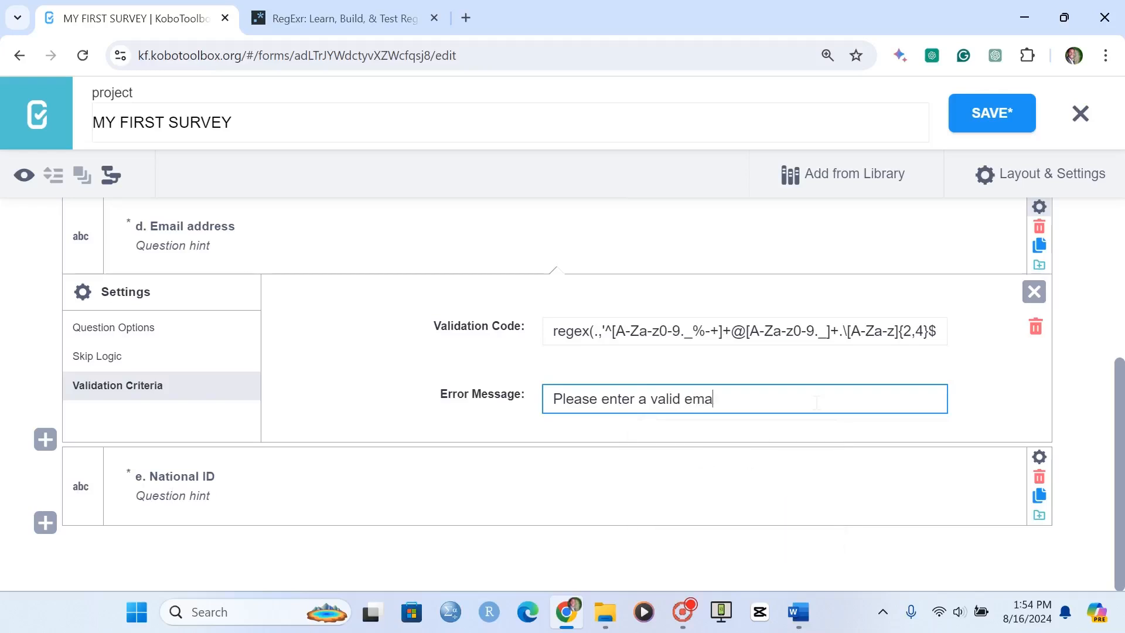
text(il address)
key(Return)
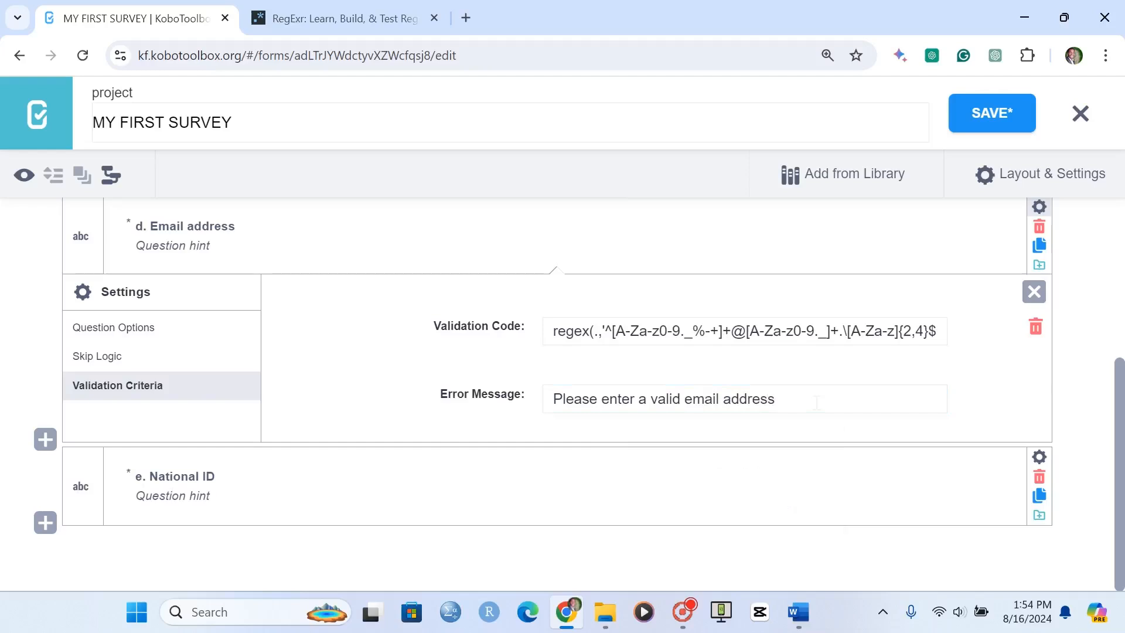
click(1034, 291)
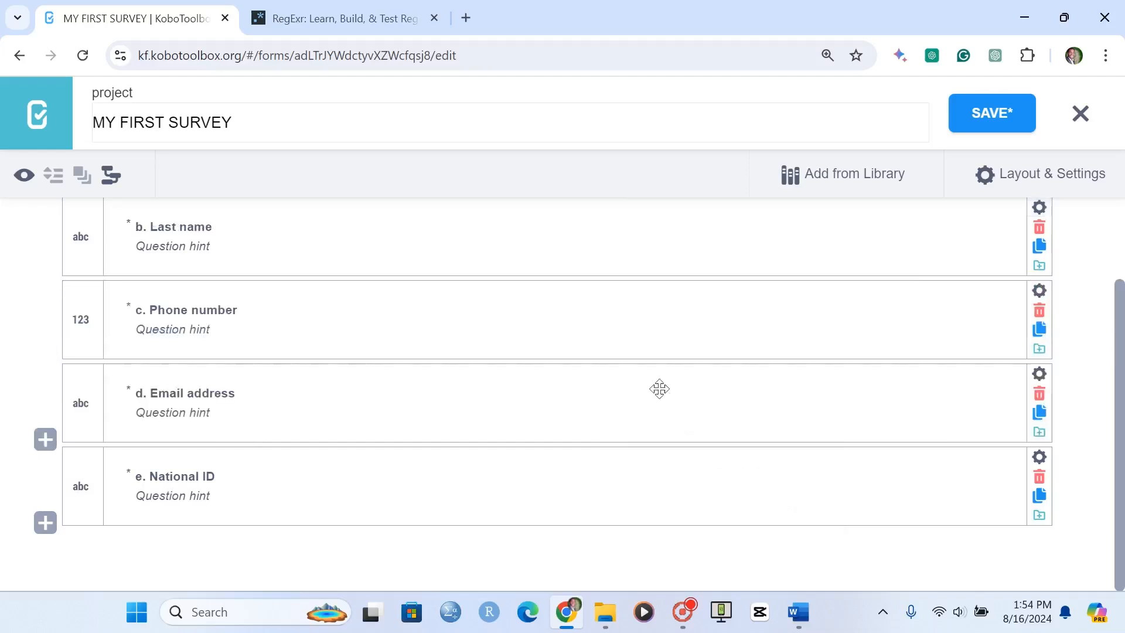
Open manual XLSForm validation code entry for the National ID question
click(1039, 458)
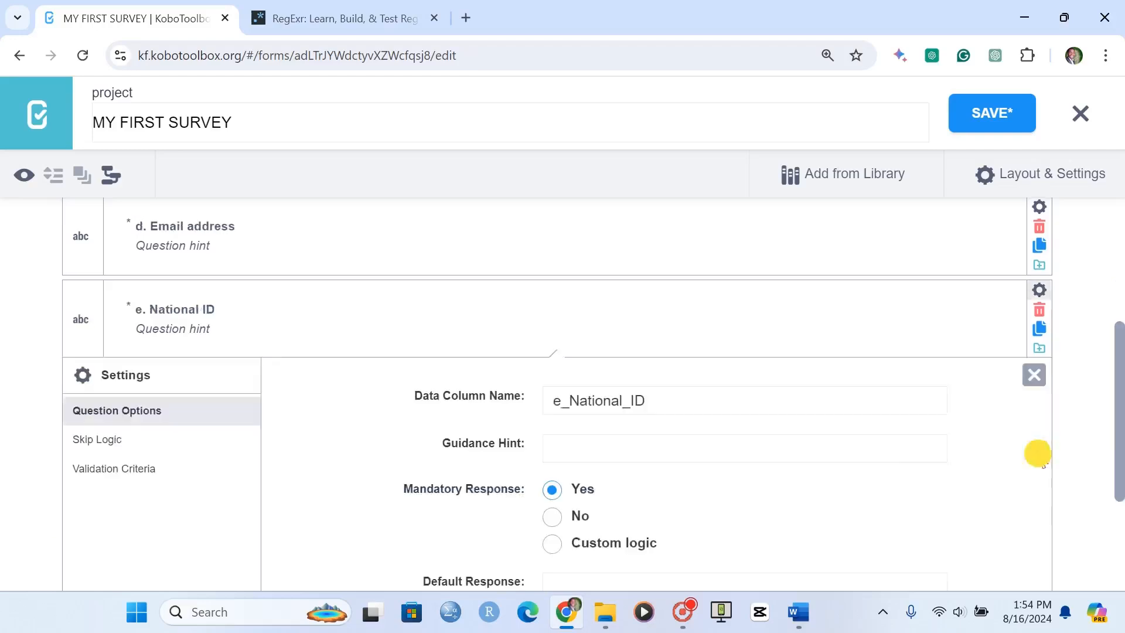
scroll(410, 404, down, 2)
click(130, 338)
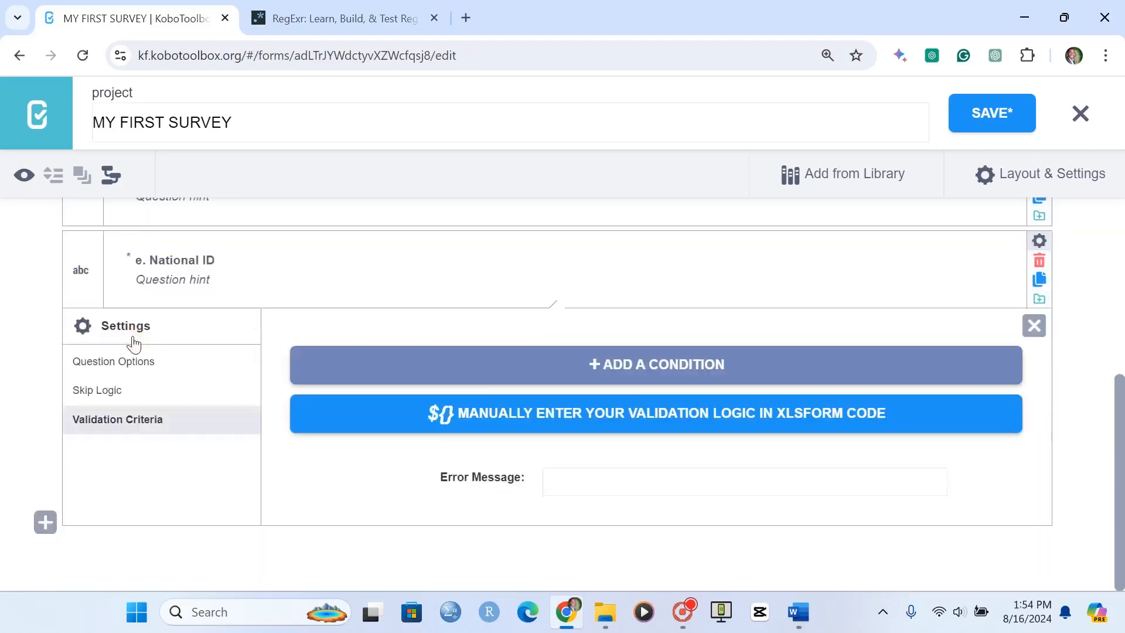
click(628, 415)
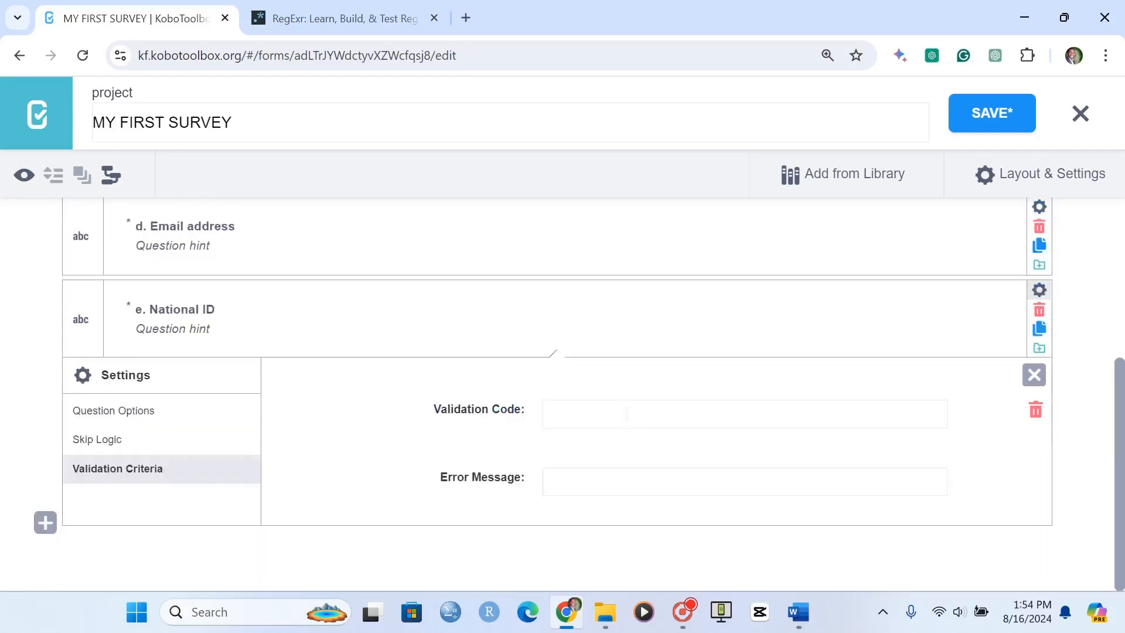
click(567, 420)
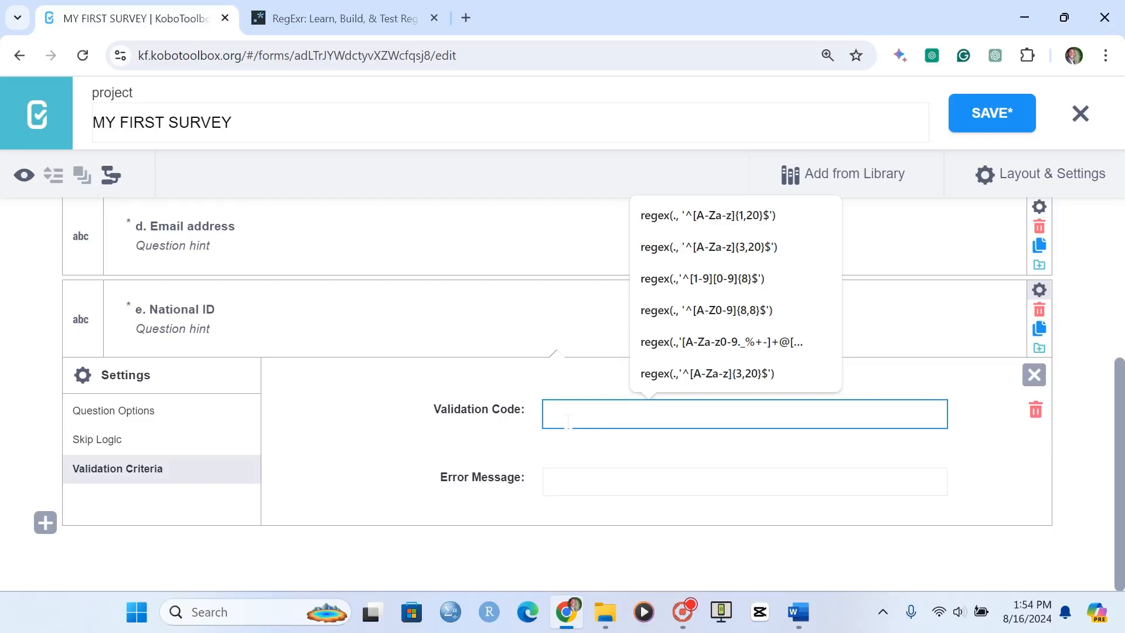
Enter regex(.,'^[A-Z0-9]{8,8}$') as the National ID question's validation code
text(regex(.,'^)
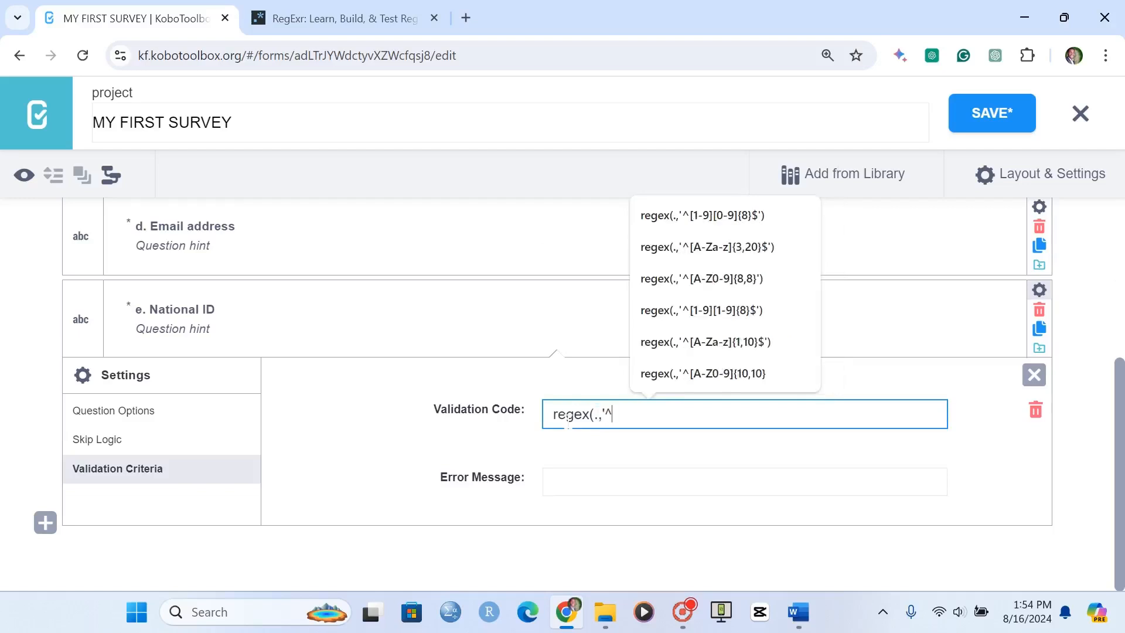
text([A-Z)
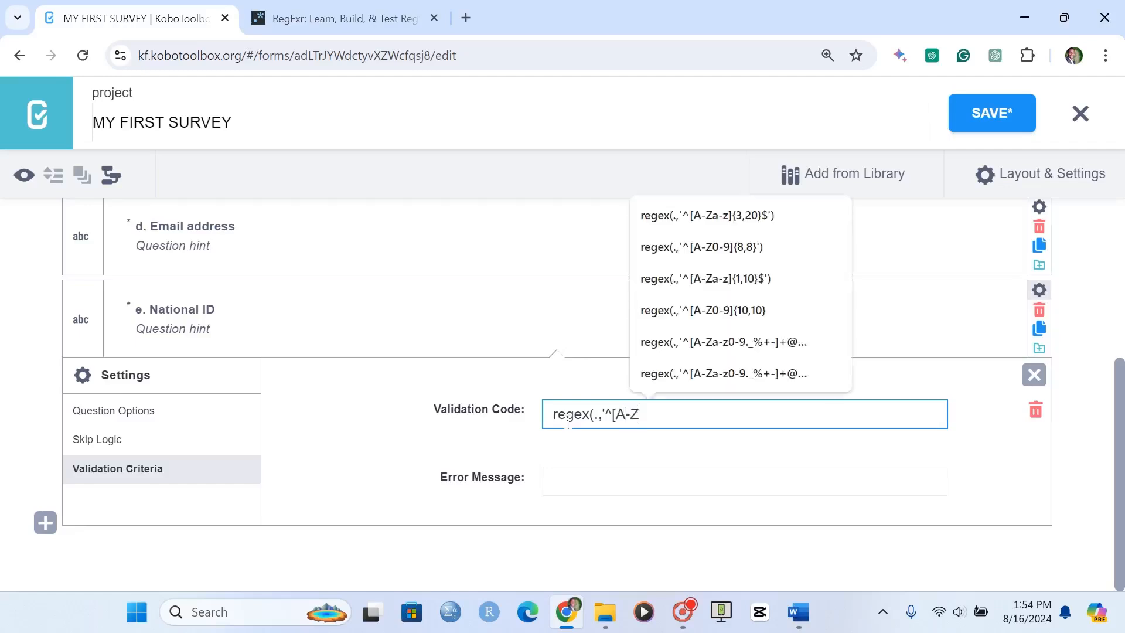
text(0-9)
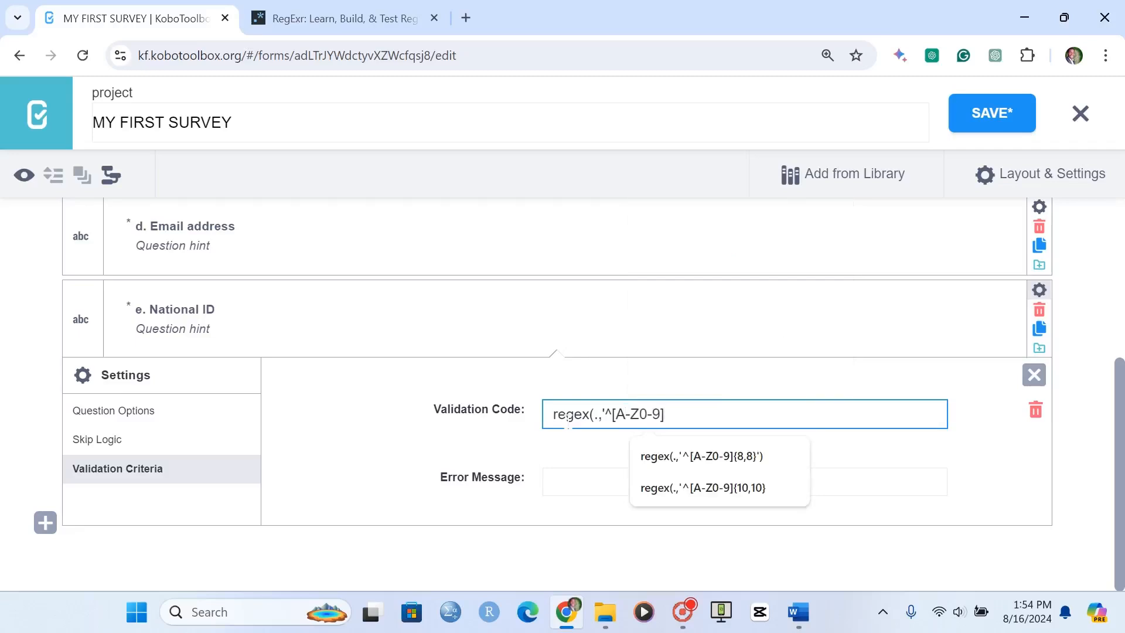
text(]{8,8)
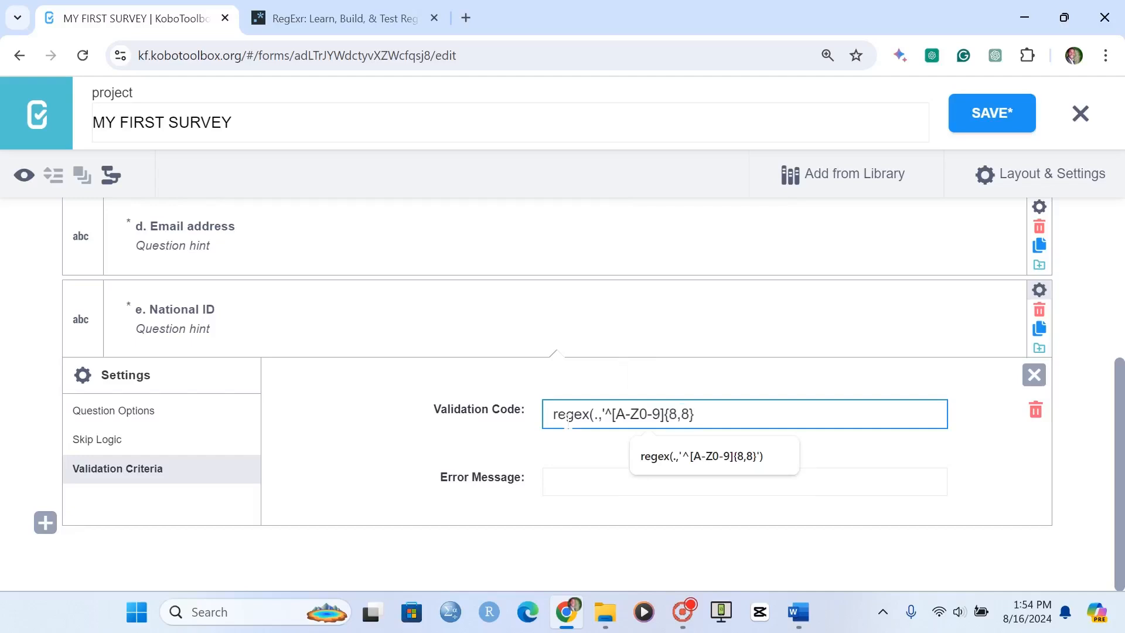
text(}$')
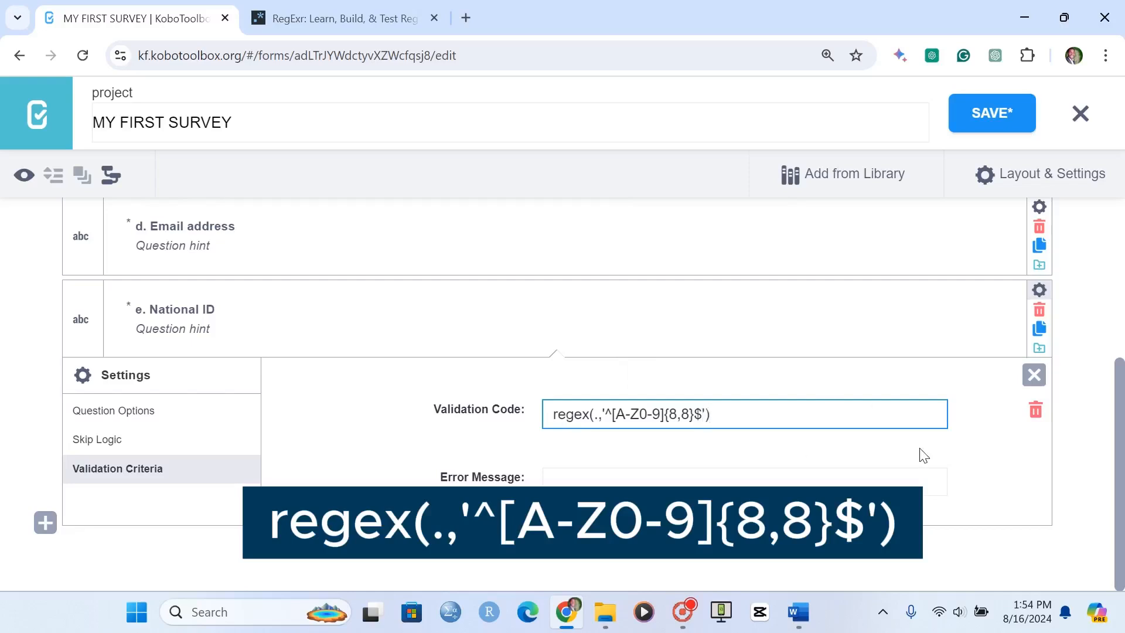
Set the National ID error message to "Please enter a valid national ID" and close the question's settings
click(727, 482)
text(p)
key(BackSpace)
text(Pleas)
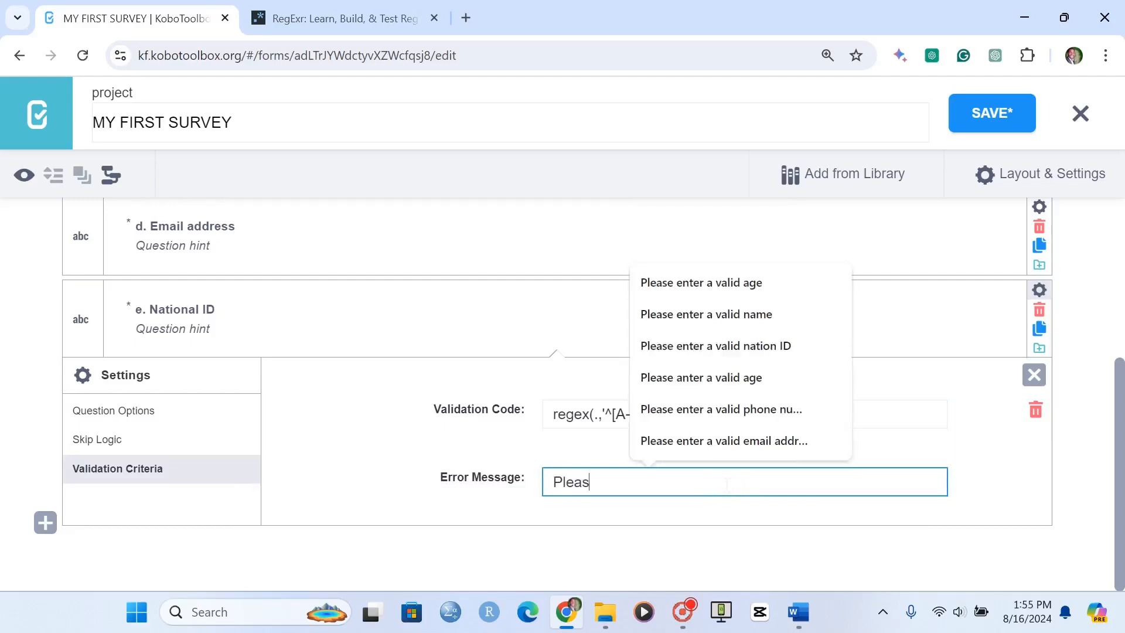
text(e enter a v)
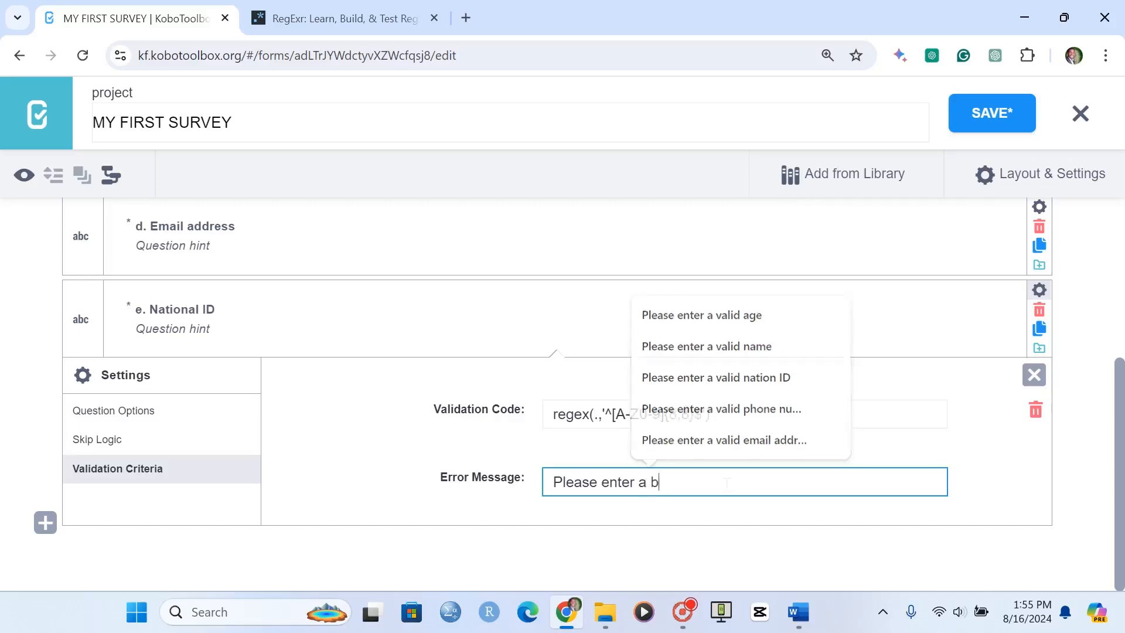
key(BackSpace)
text(vak)
key(BackSpace)
text(lid nat)
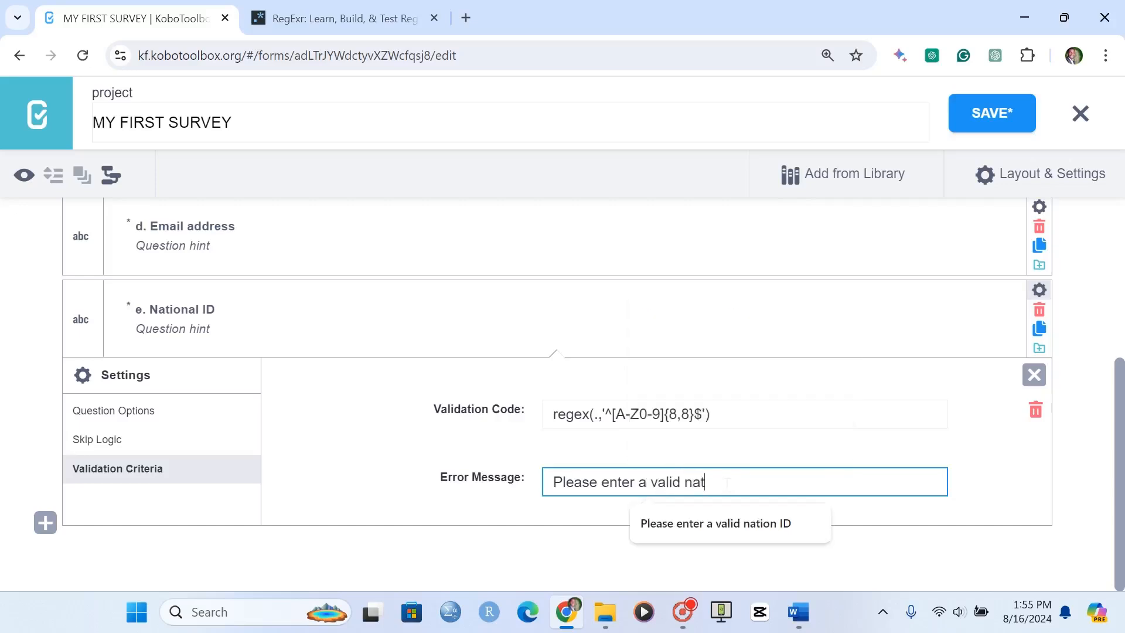
text(ional ID)
key(Return)
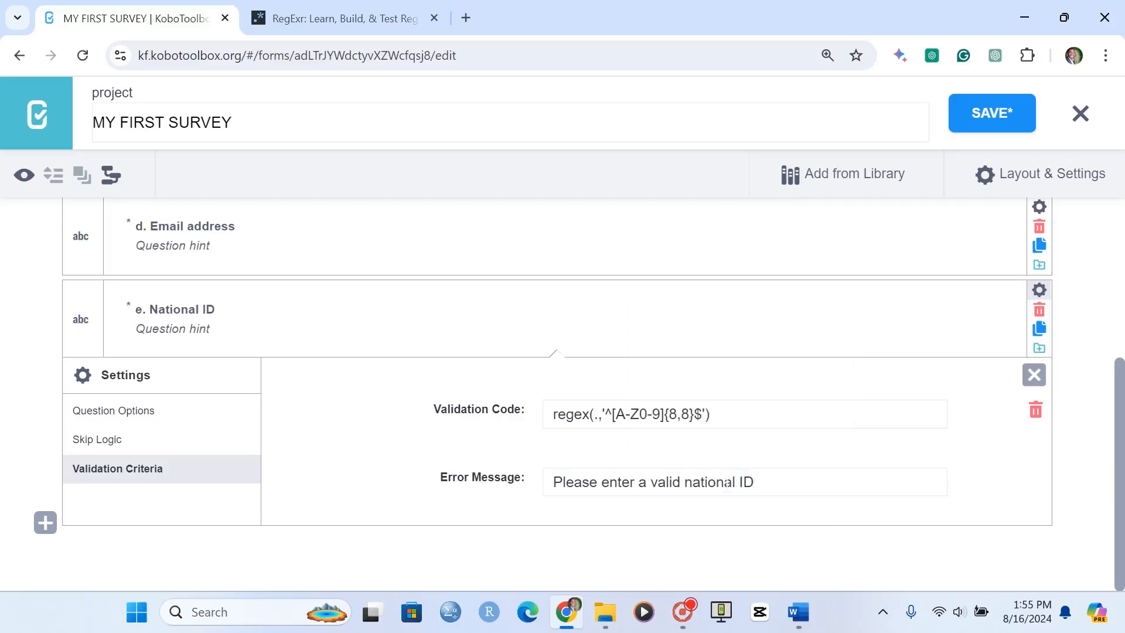
click(1034, 375)
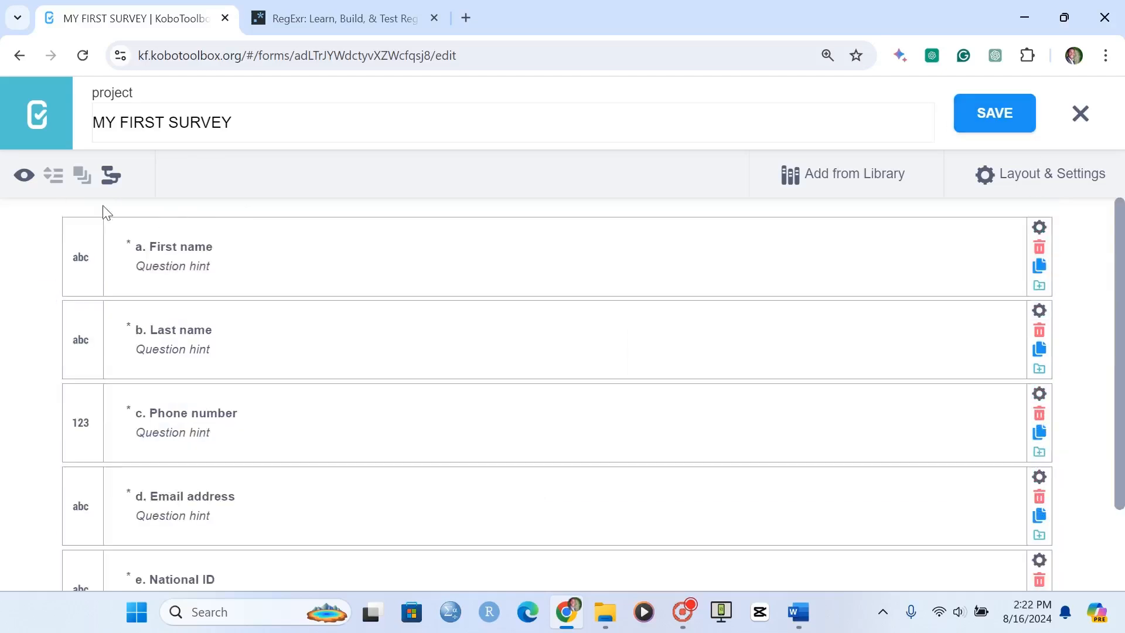
Open the form preview and fill in the respondent's first name and last name
click(24, 174)
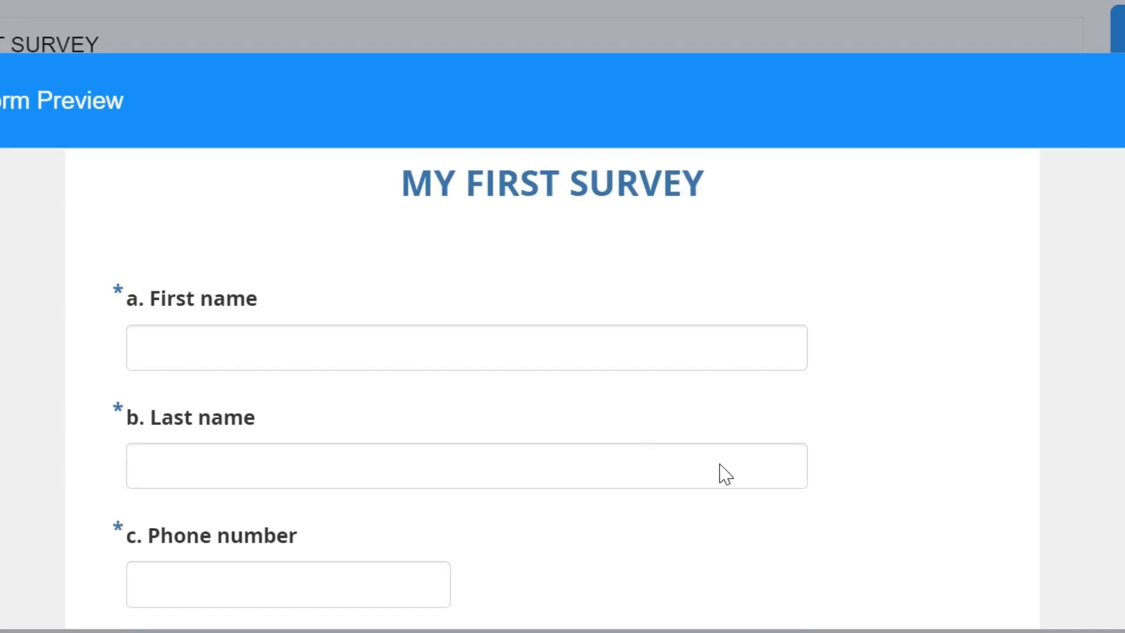
click(300, 337)
text(INnn)
key(BackSpace)
key(BackSpace)
key(BackSpace)
key(BackSpace)
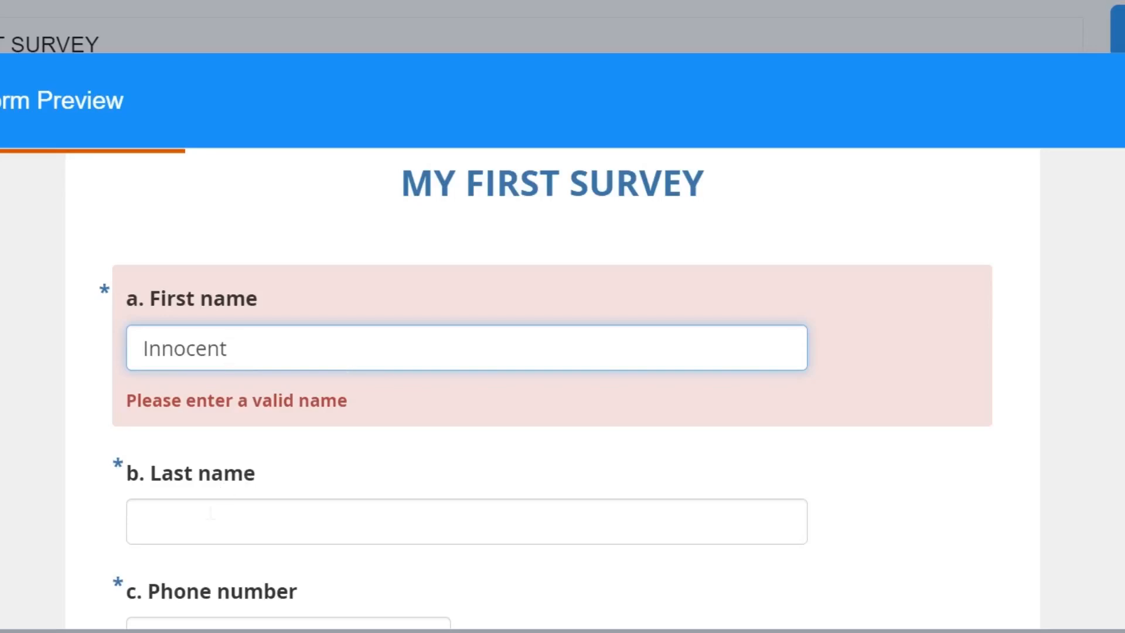
click(160, 468)
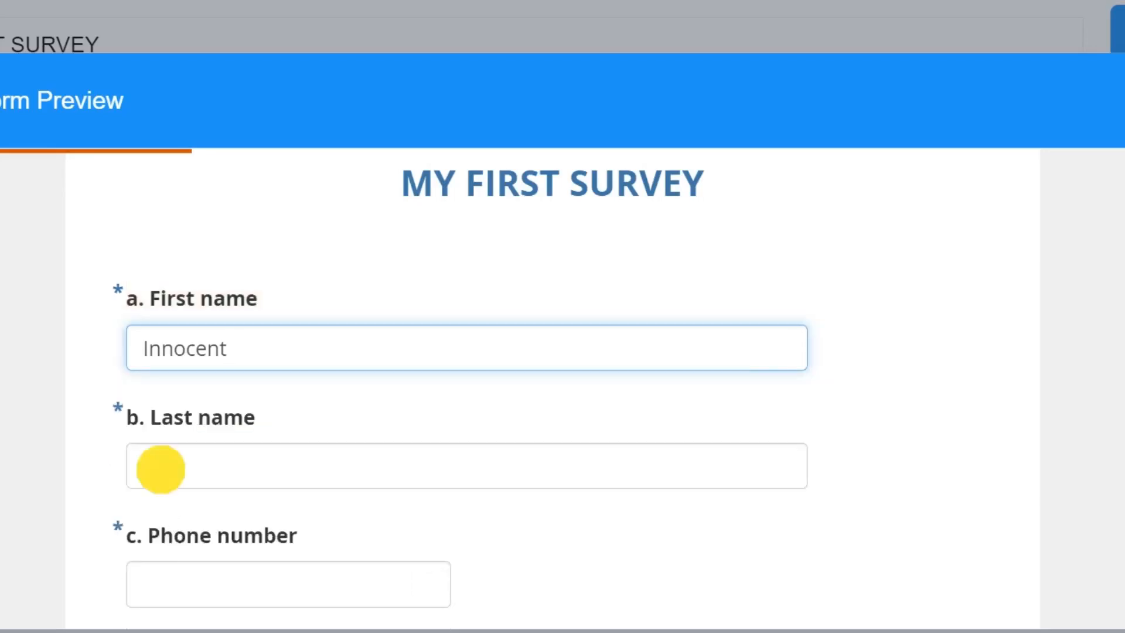
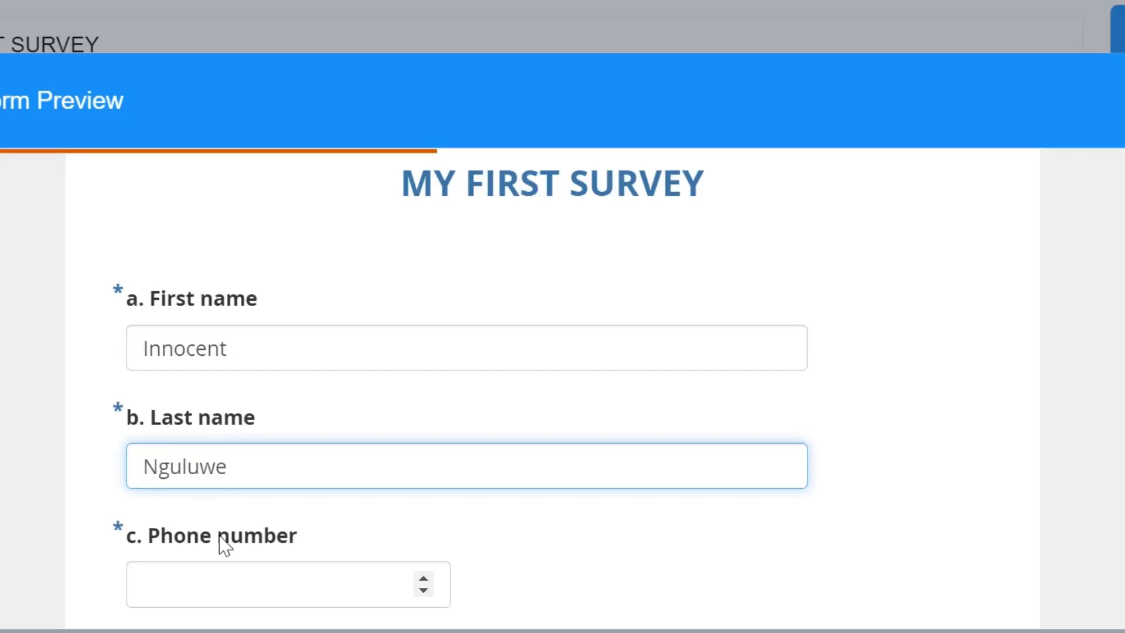
Fill in the Phone number question in the preview with a nine-digit number
scroll(211, 527, down, 2)
click(191, 479)
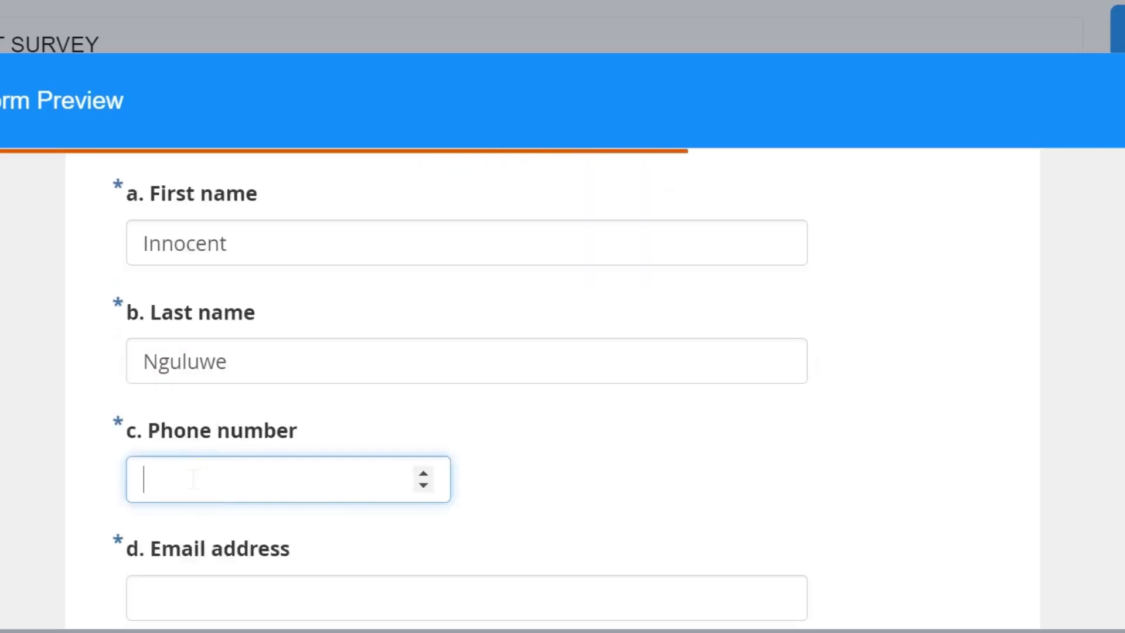
text(99888)
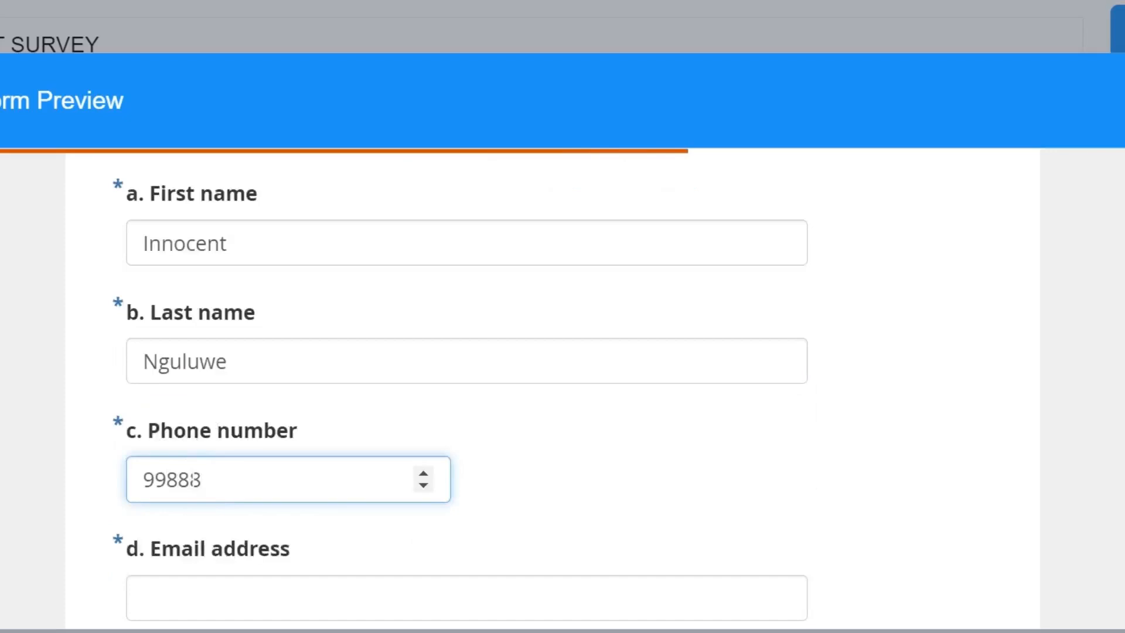
text(008)
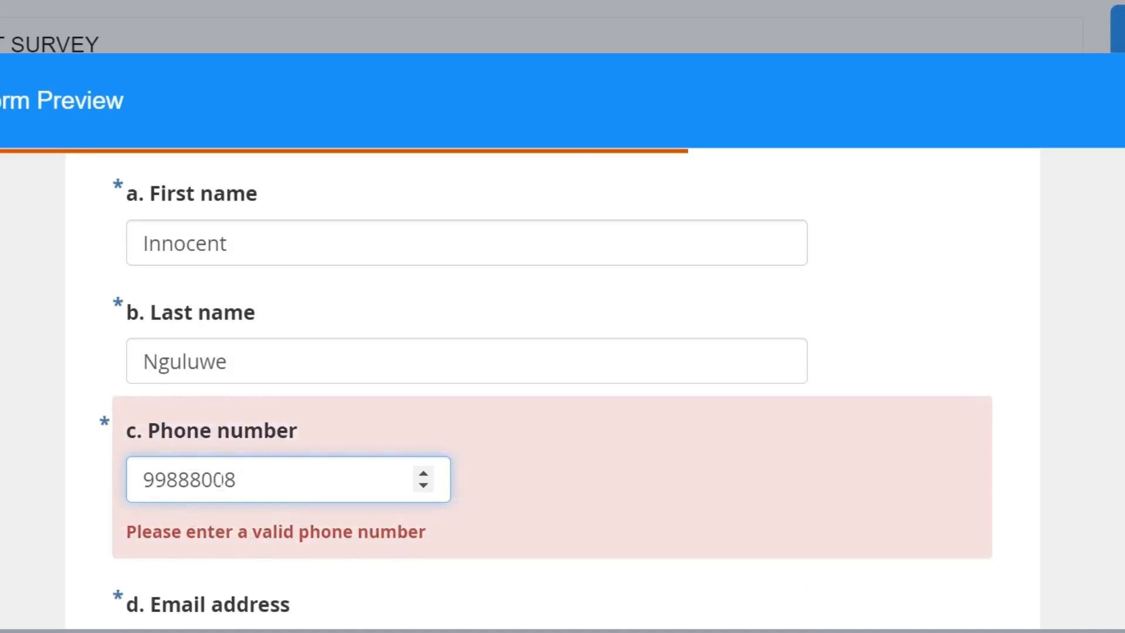
text(9)
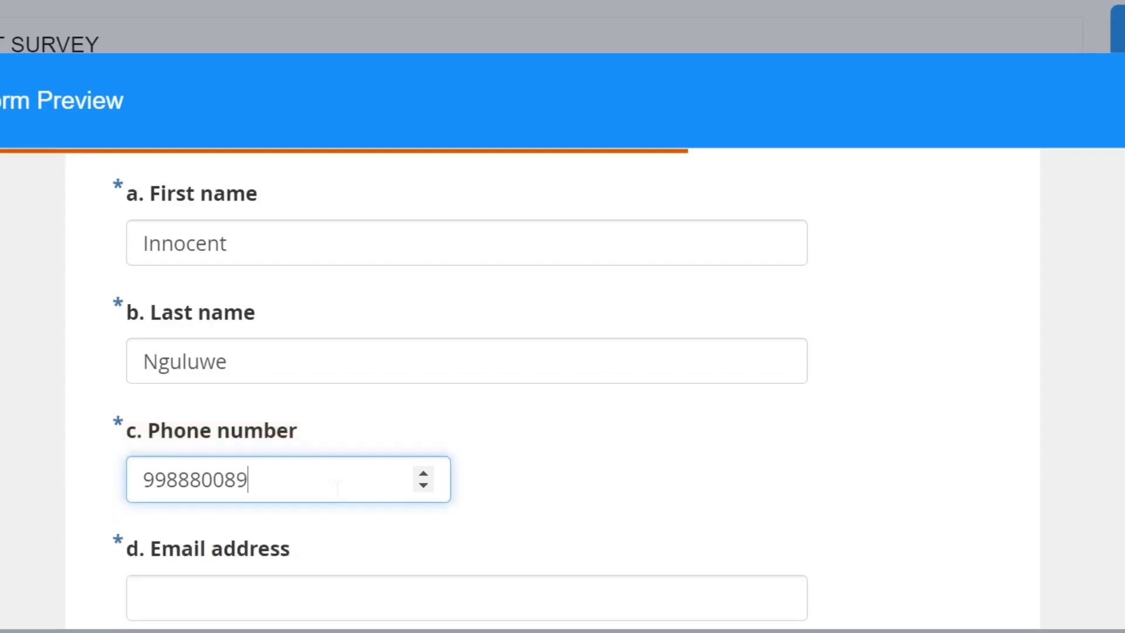
Fill in the Email address question in the preview with a sample Gmail address
scroll(250, 545, down, 3)
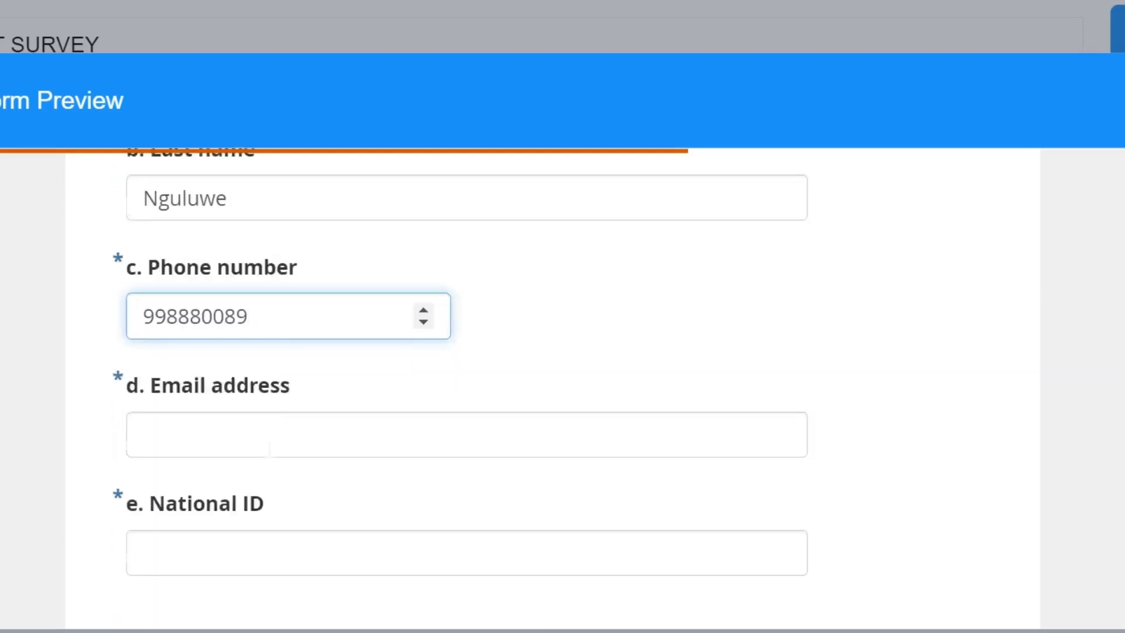
click(201, 424)
text(my)
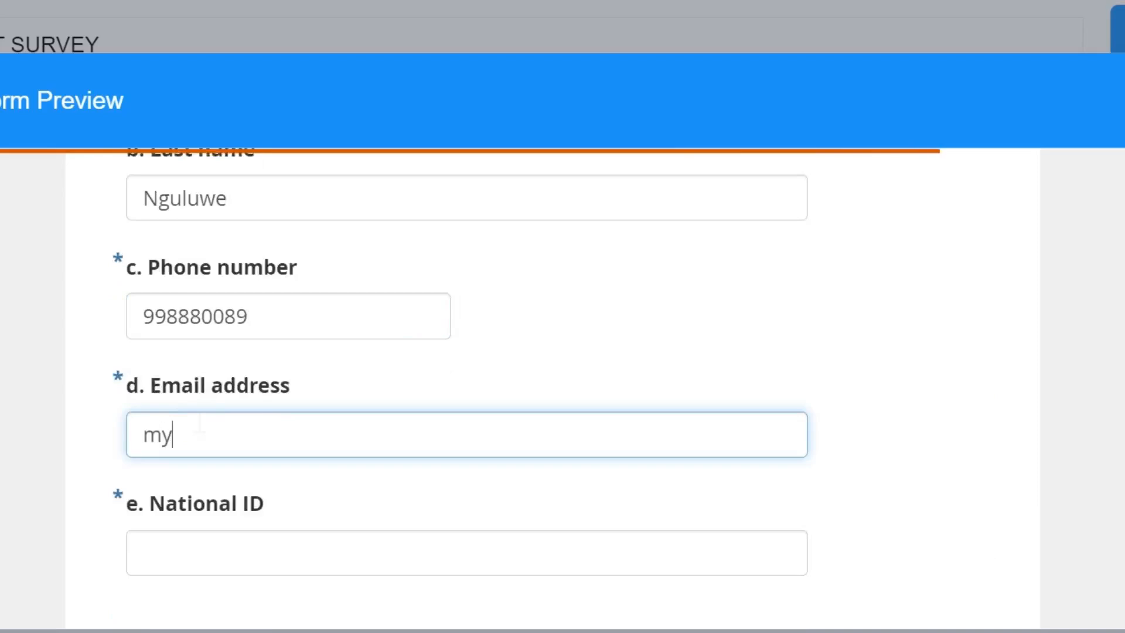
text(address@gmai)
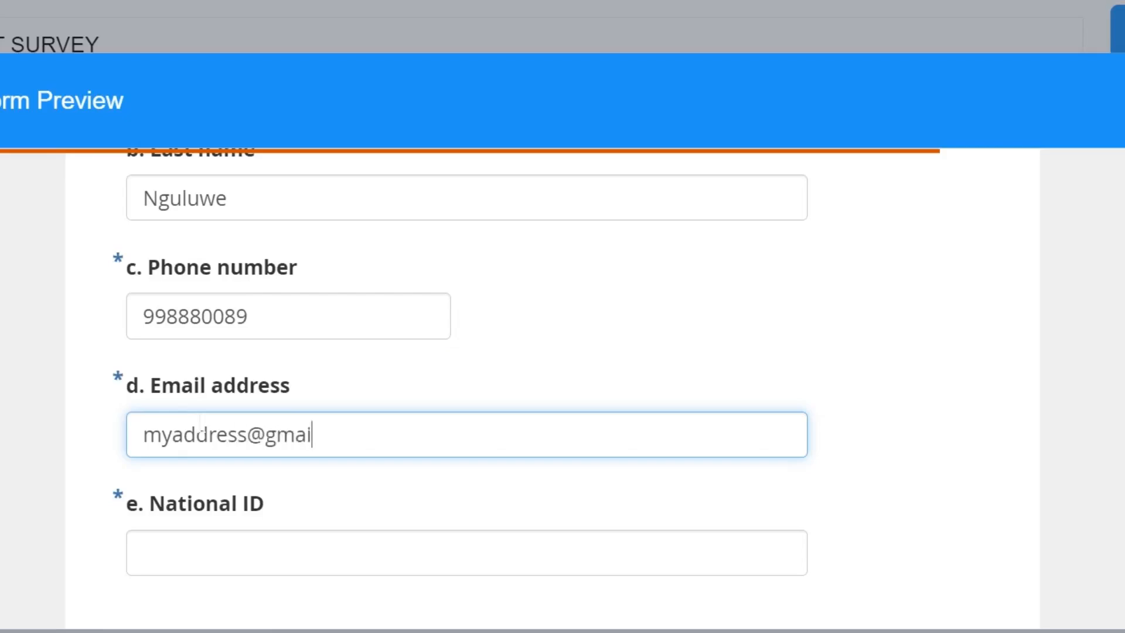
text(l,com)
key(BackSpace)
key(BackSpace)
key(BackSpace)
key(BackSpace)
text(.com)
Test the email validation by deleting the @ sign from the address and putting it back
click(267, 434)
key(BackSpace)
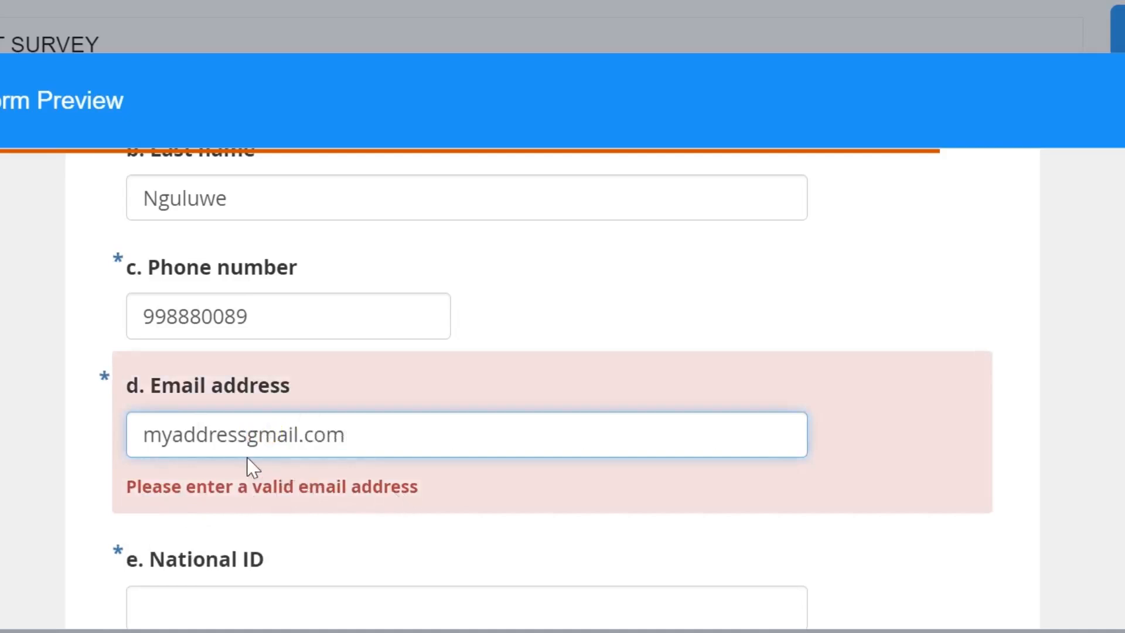
text(@)
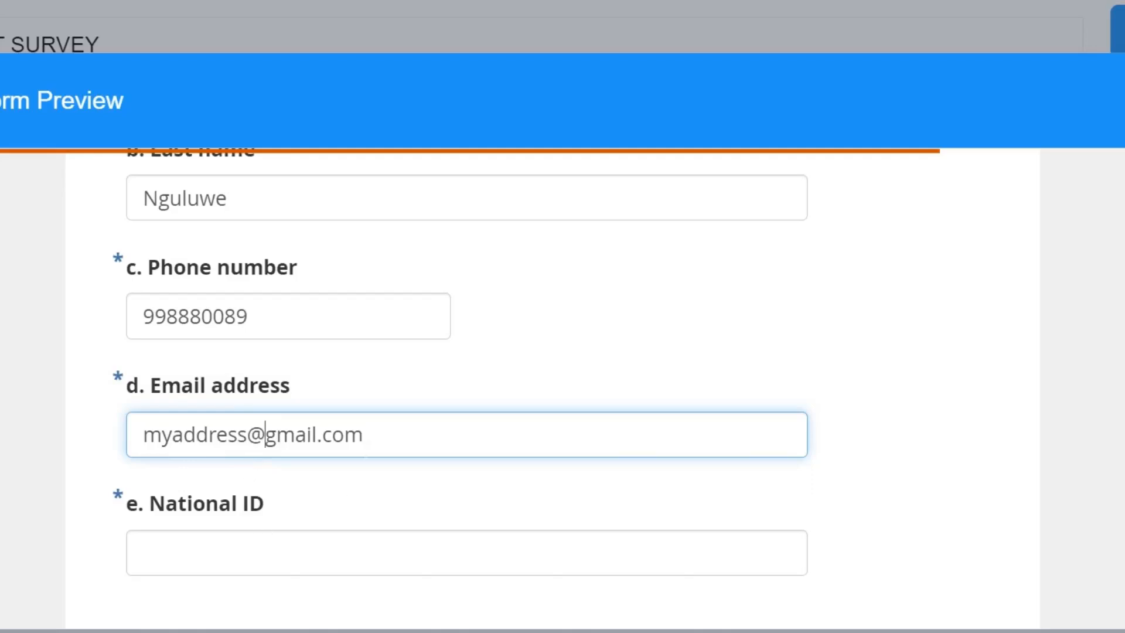
Test the email domain-ending limit by appending "jjjjj" after .com and removing the extra letters again
click(359, 432)
text(jjjjj)
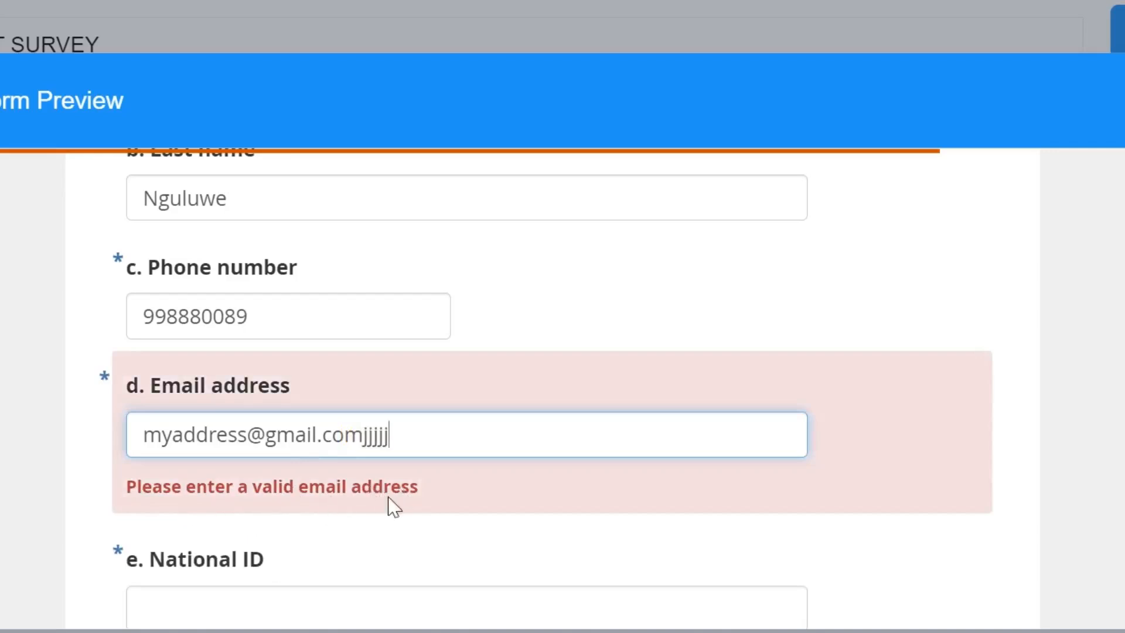
drag(399, 434, 323, 434)
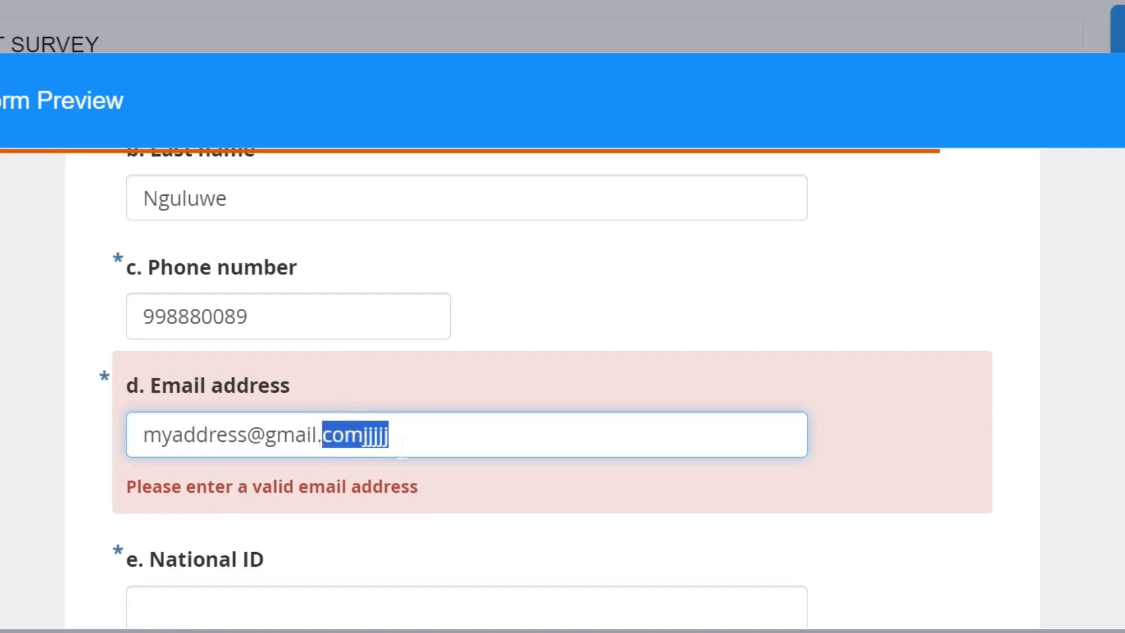
click(401, 432)
key(BackSpace)
key(BackSpace)
key(BackSpace)
key(BackSpace)
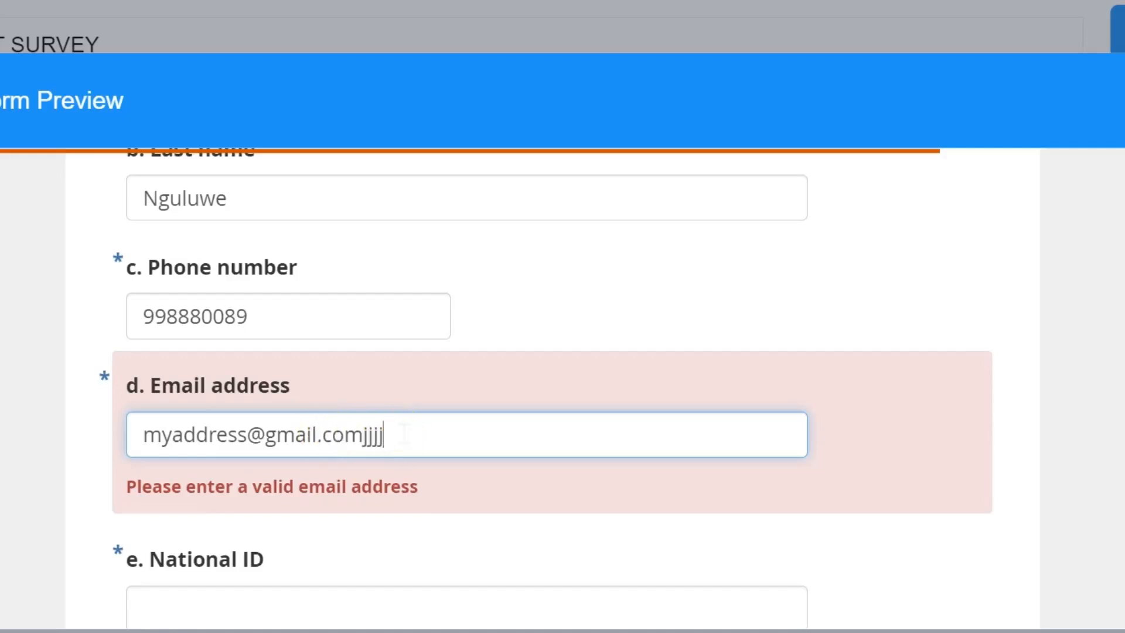
key(BackSpace)
Fill in the National ID question with an eight-character ID of uppercase letters and digits
scroll(356, 477, down, 1)
click(216, 473)
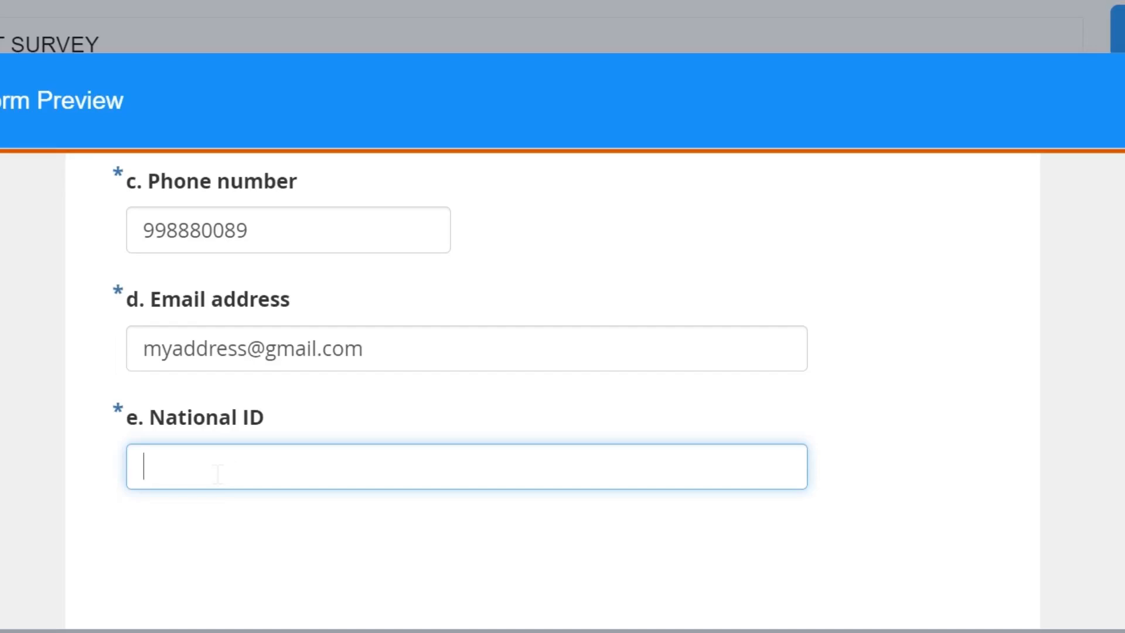
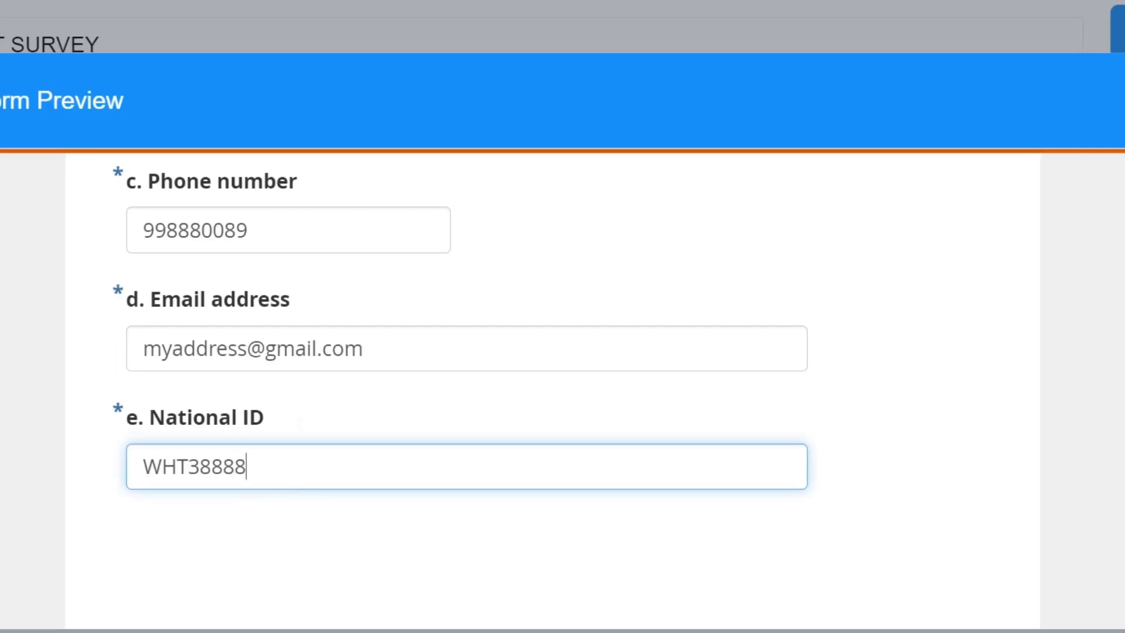
Test the National ID validation by replacing the last character with lowercase y, and correct it to uppercase U
key(BackSpace)
text(y)
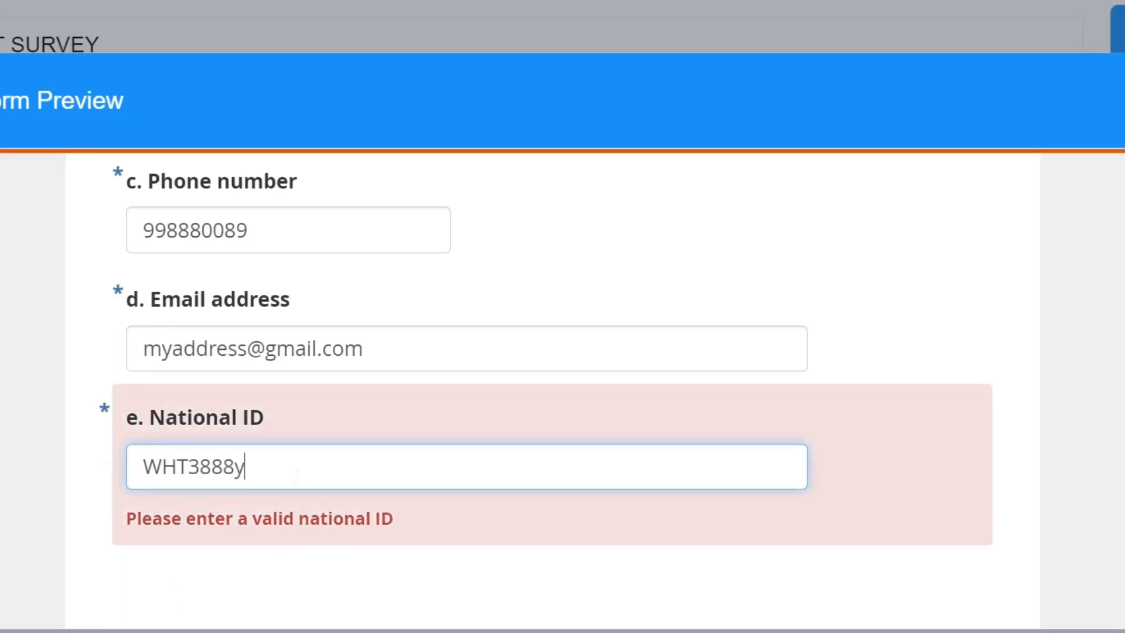
key(BackSpace)
text(U)
scroll(801, 312, up, 10)
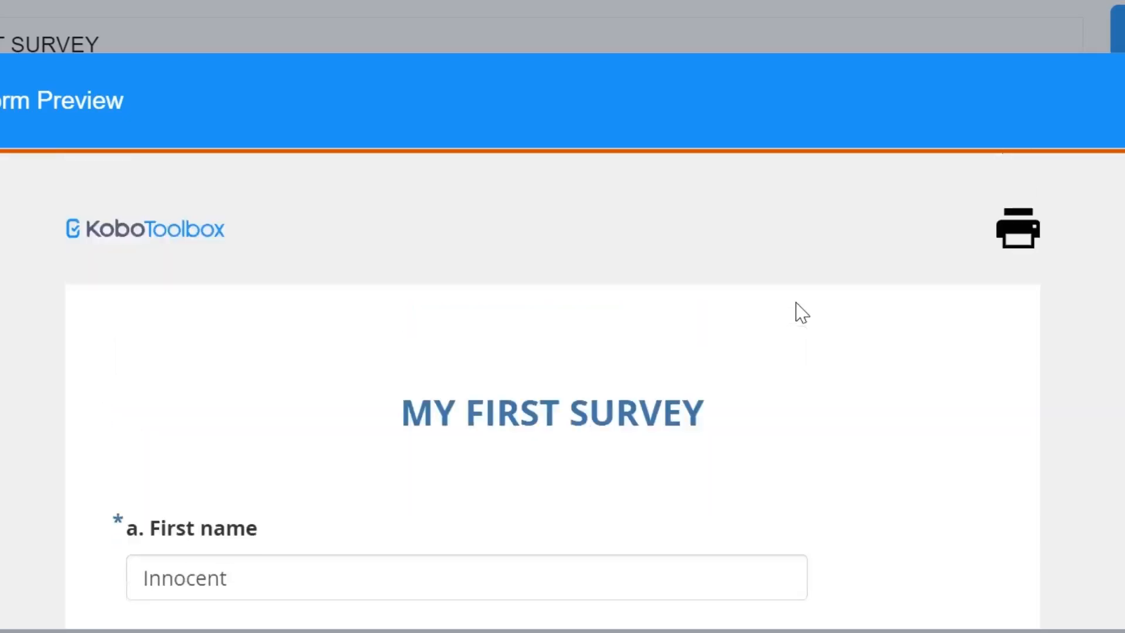
scroll(801, 312, down, 4)
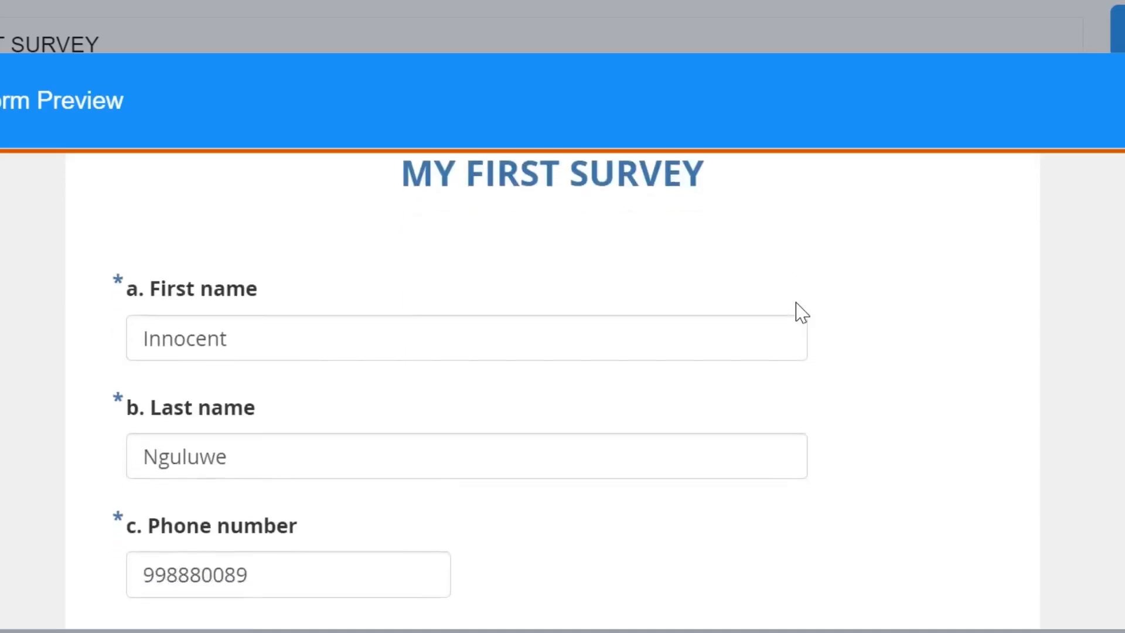